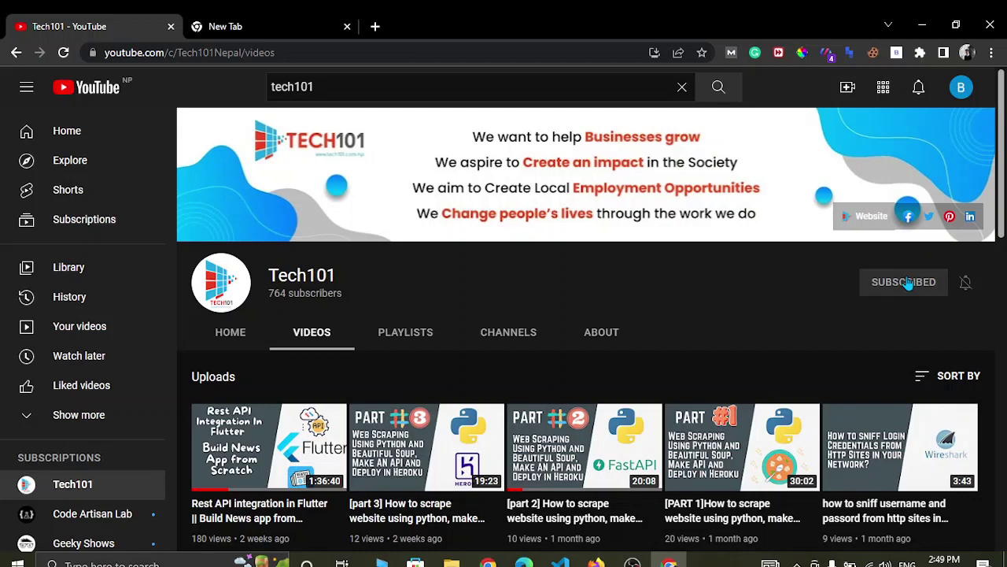
# - Load apachefriends.org/download.html in the new tab and start downloading XAMPP 7.4.29 for Windows
pyautogui.click(240, 27)
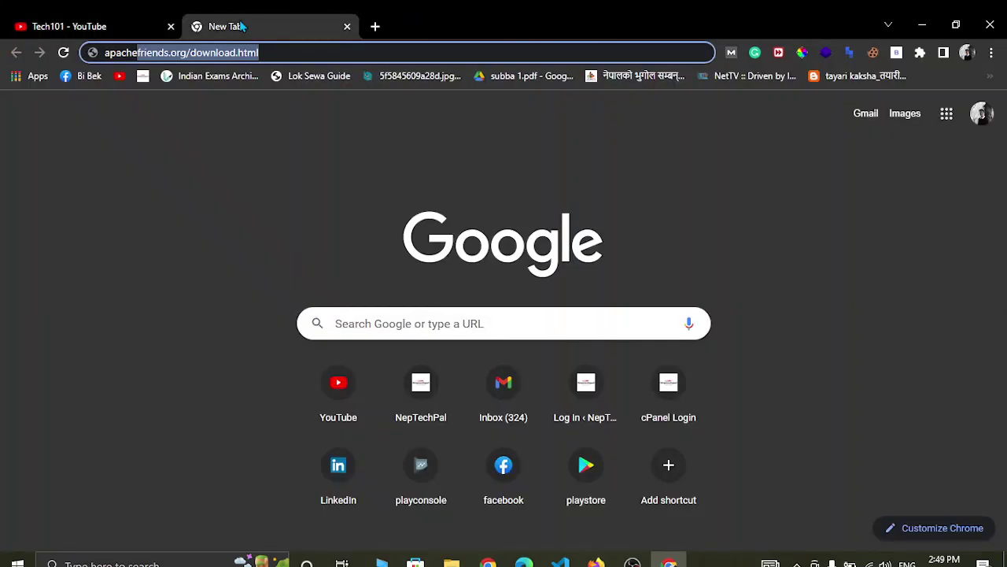
pyautogui.click(236, 165)
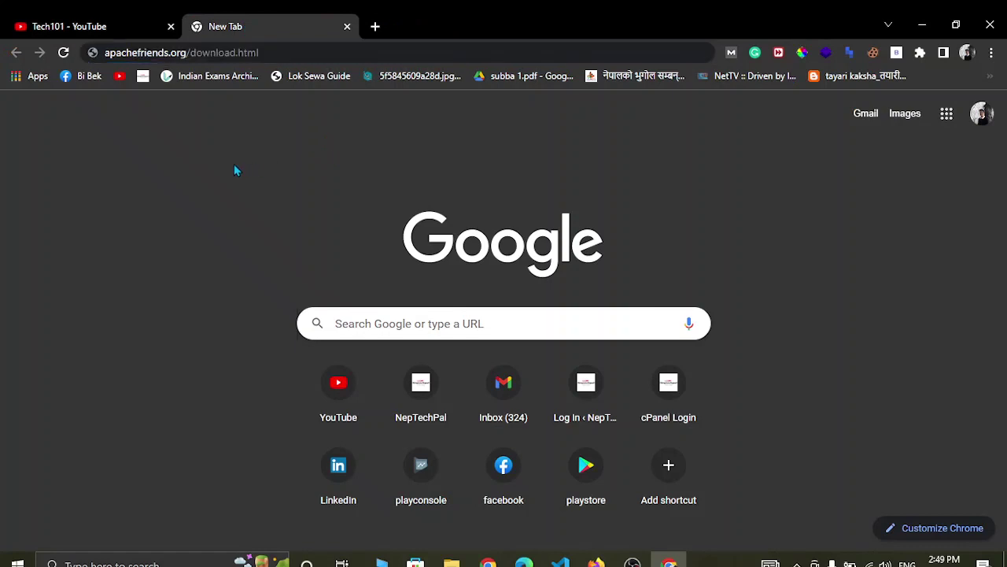
pyautogui.click(282, 49)
pyautogui.click(288, 50)
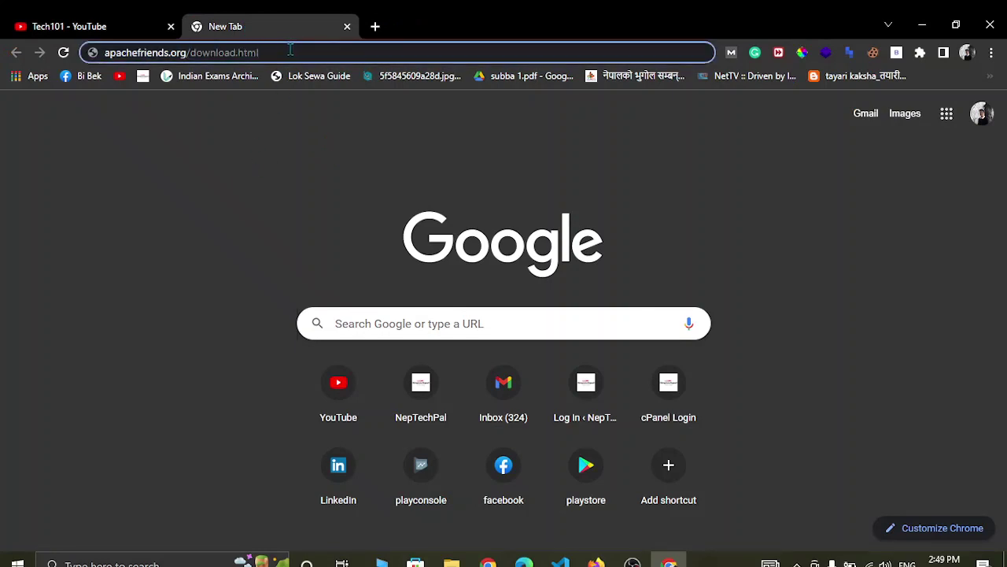
pyautogui.press('Return')
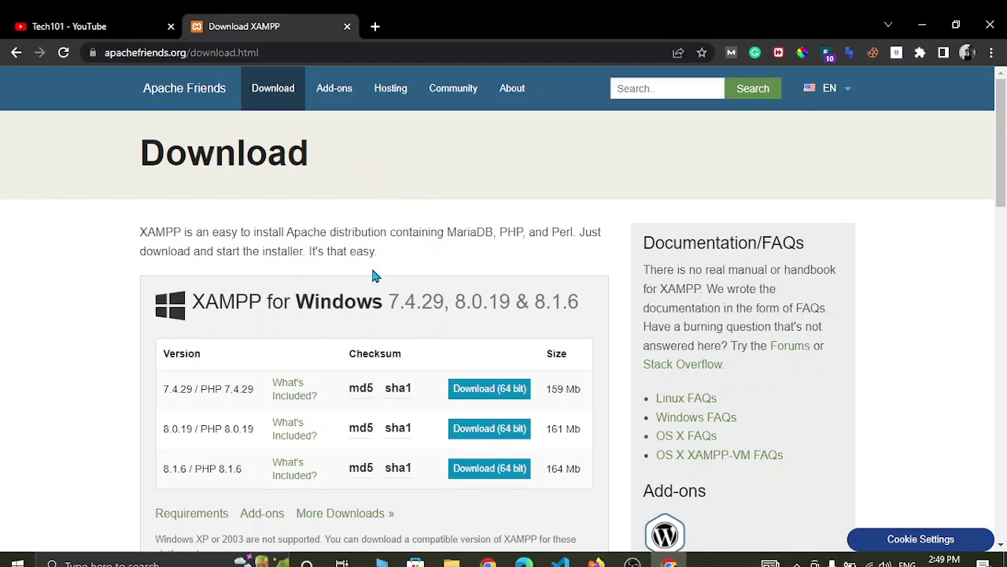
pyautogui.scroll(-1, 375, 274)
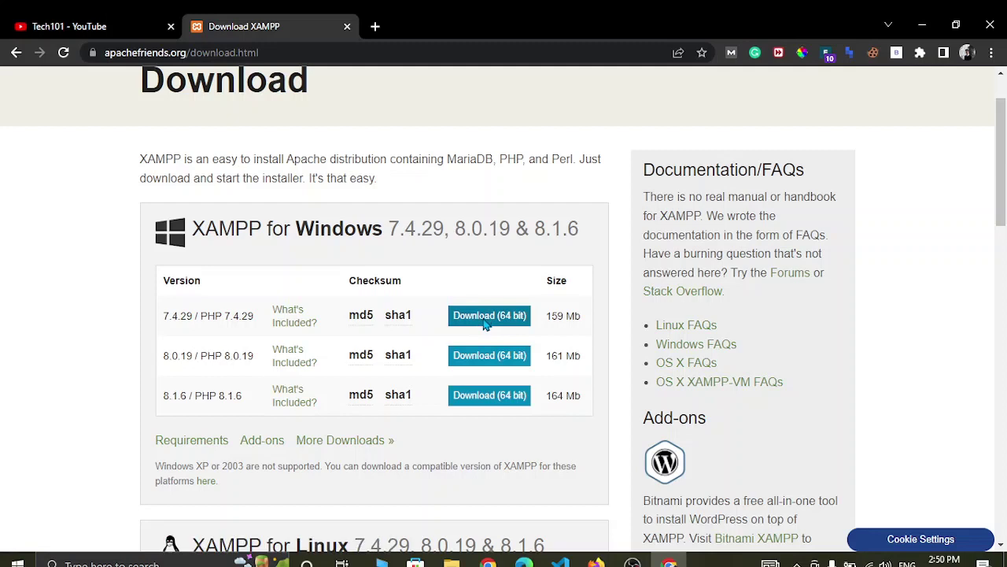
pyautogui.click(485, 317)
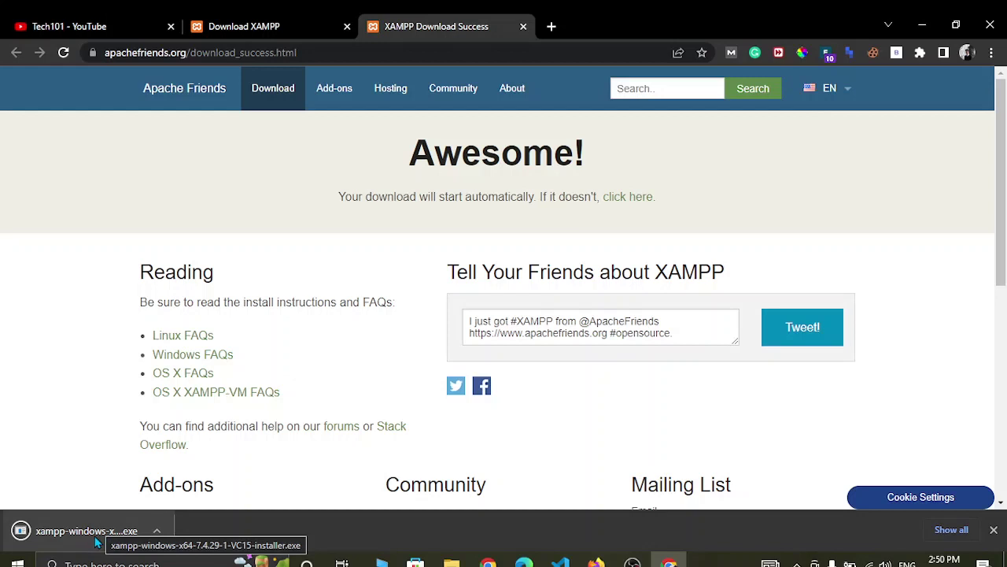
# - Try opening the downloaded XAMPP 7.4.29 installer from the download bar, then bring up File Explorer
pyautogui.click(123, 533)
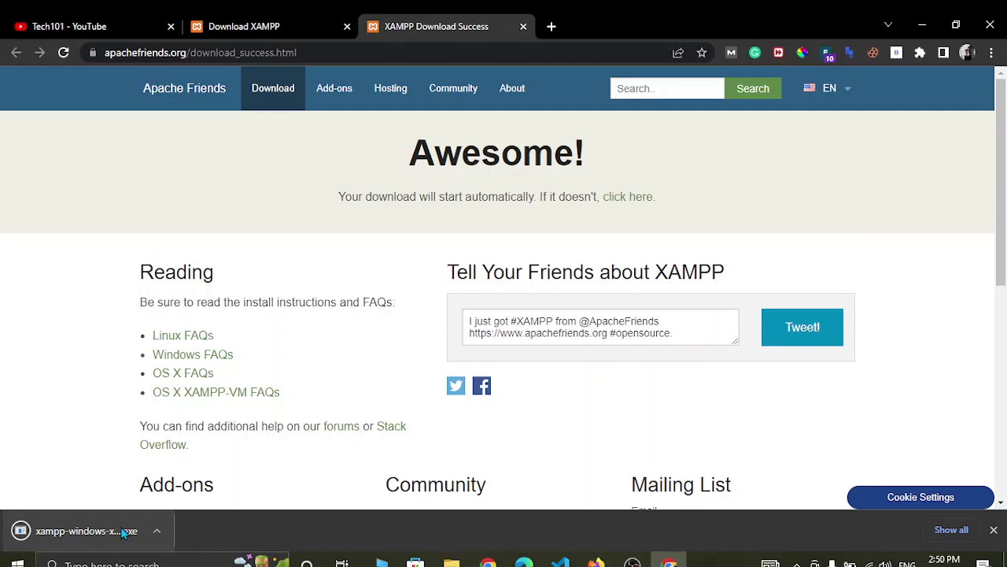
pyautogui.click(101, 543)
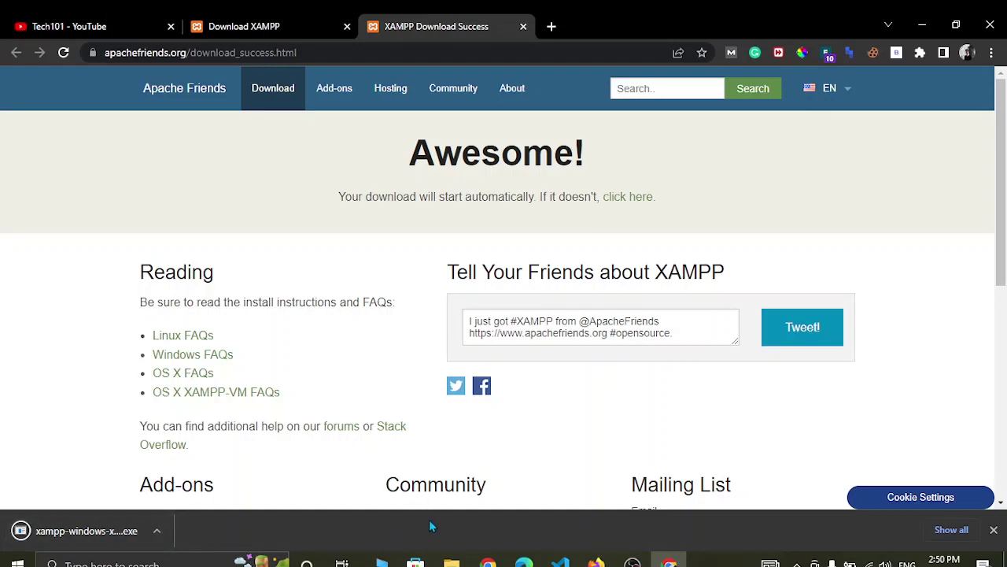
pyautogui.click(447, 561)
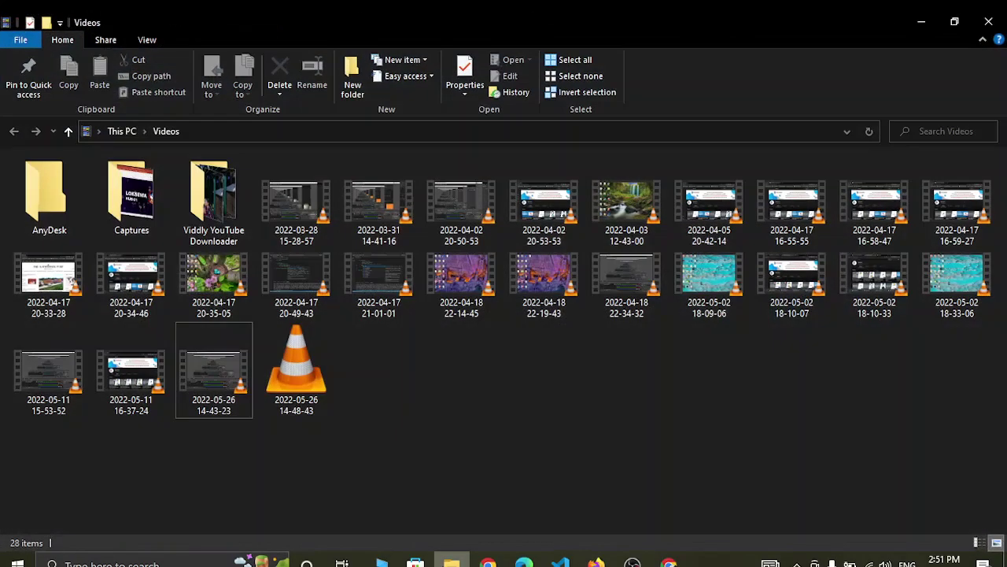
# - Browse to This PC > Downloads and select the downloaded XAMPP installer
pyautogui.click(120, 131)
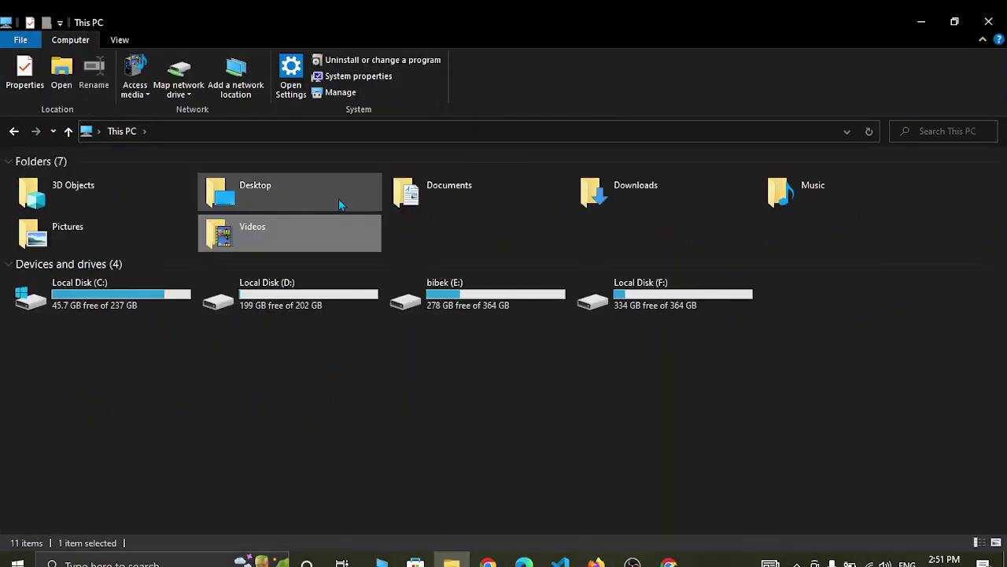
pyautogui.doubleClick(644, 186)
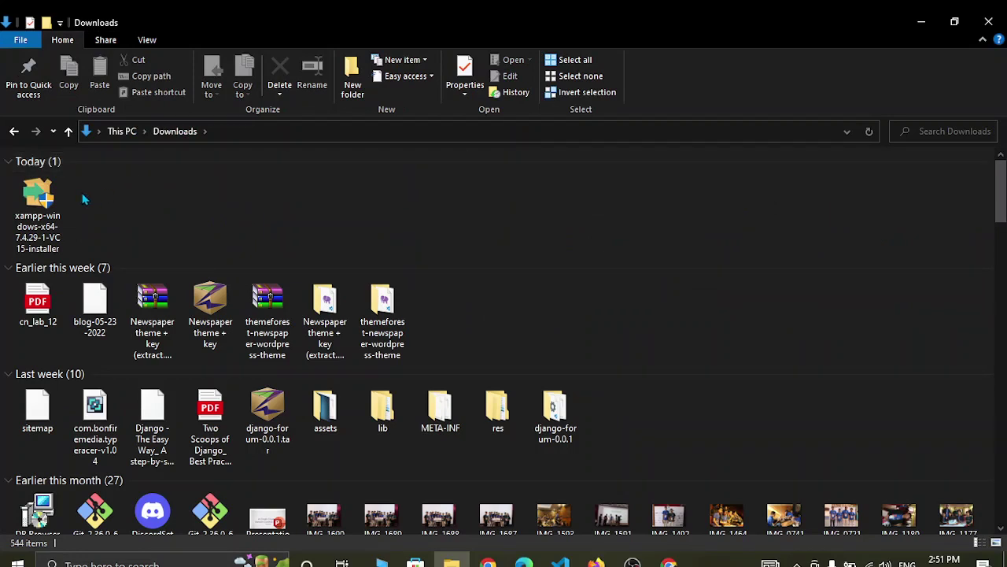
pyautogui.click(44, 201)
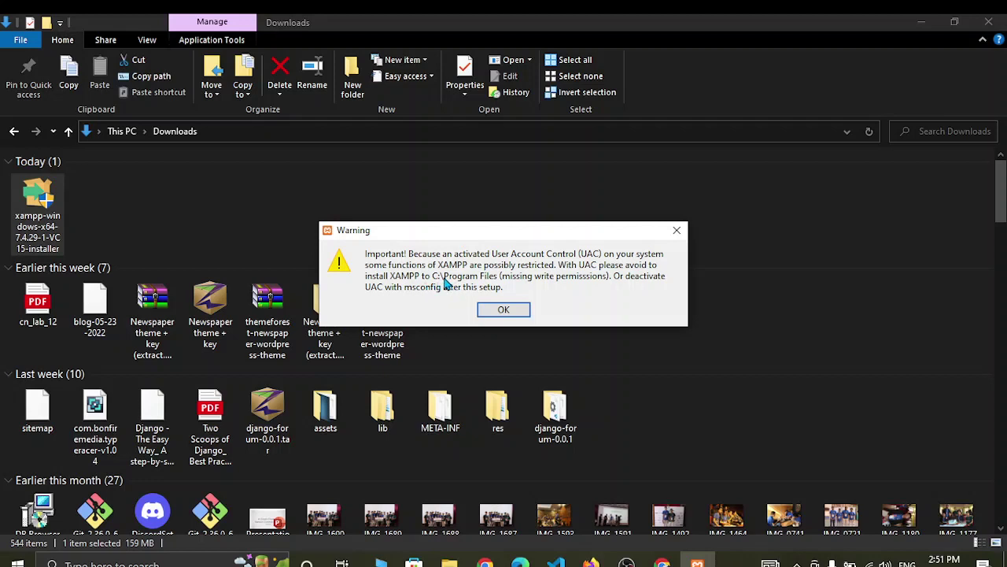
# - Dismiss the UAC warning and exclude FileZilla, Mercury, Tomcat and Perl from the components
pyautogui.click(521, 311)
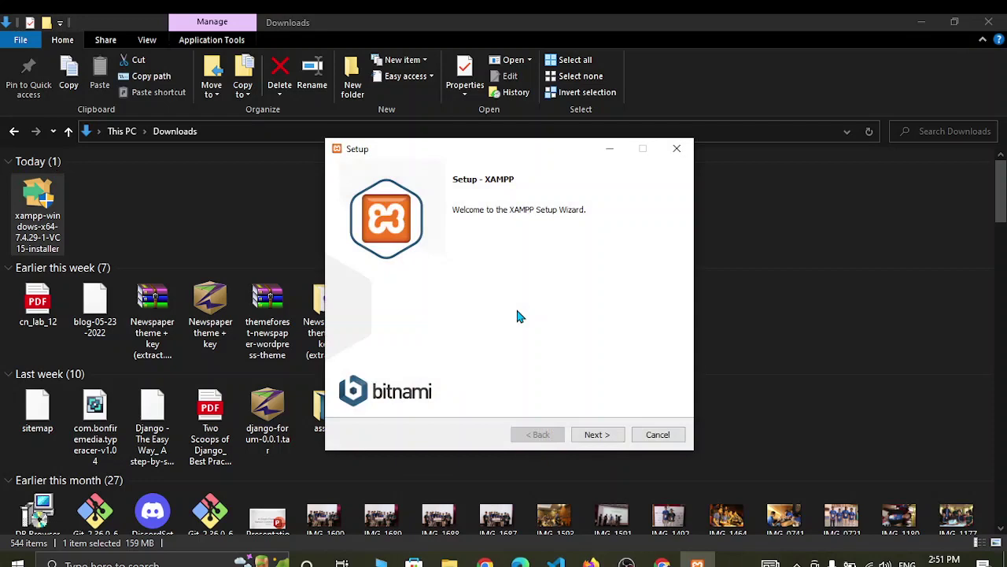
pyautogui.click(603, 438)
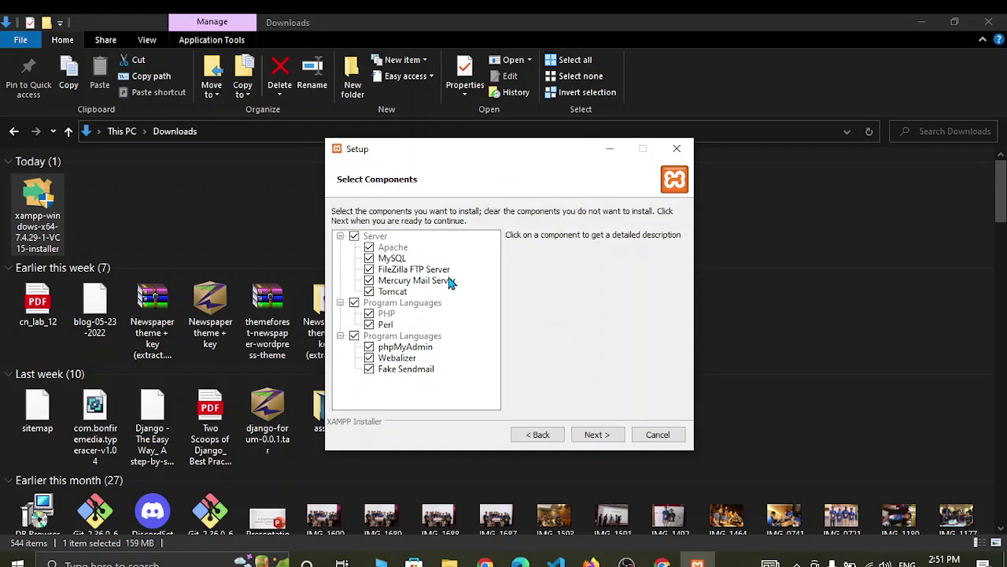
pyautogui.click(371, 269)
pyautogui.click(370, 280)
pyautogui.click(370, 292)
pyautogui.click(370, 325)
pyautogui.click(600, 435)
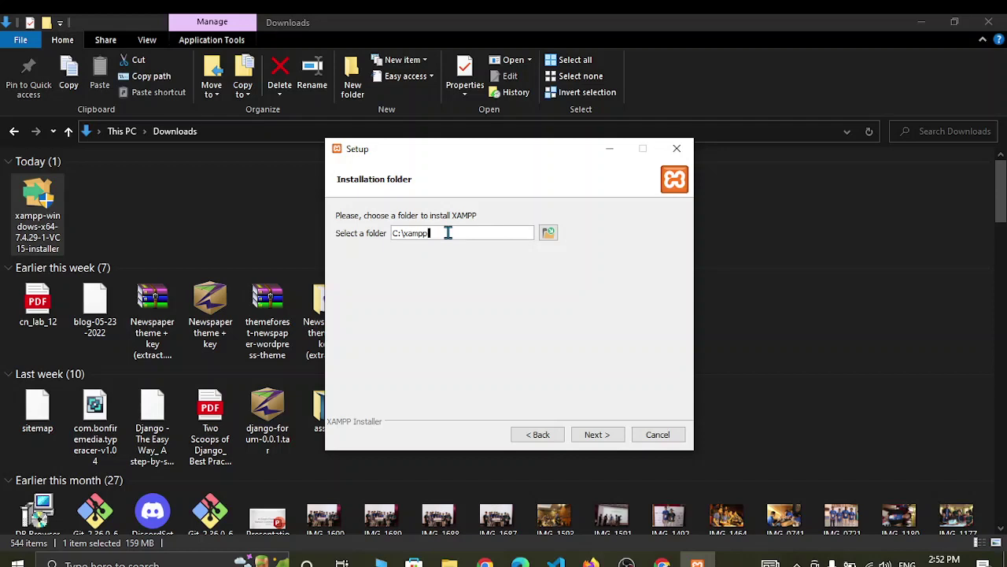
# - Create a new folder on drive D:, declining to merge it with the existing xampp folder
pyautogui.click(548, 233)
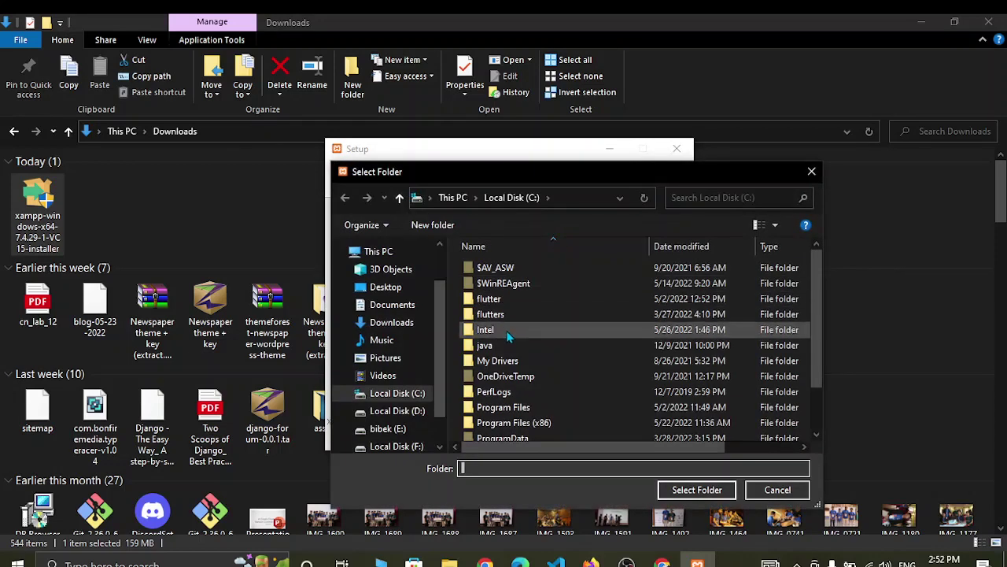
pyautogui.click(396, 411)
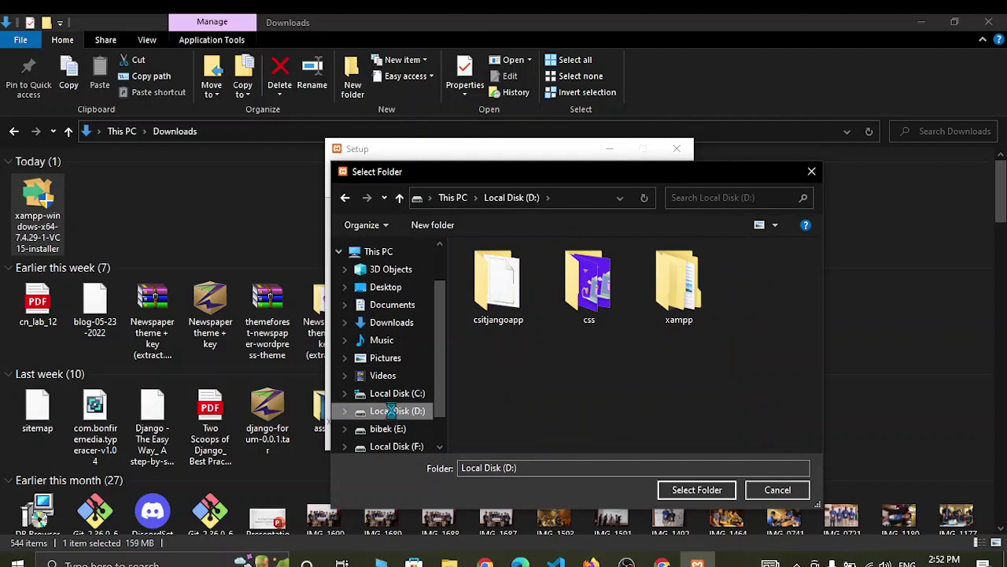
pyautogui.rightClick(392, 411)
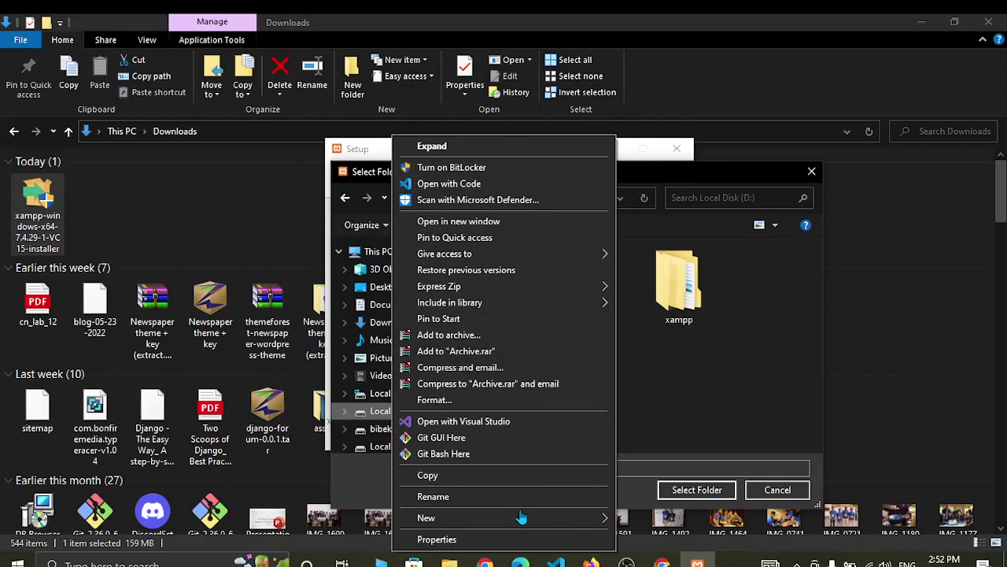
pyautogui.moveTo(537, 520)
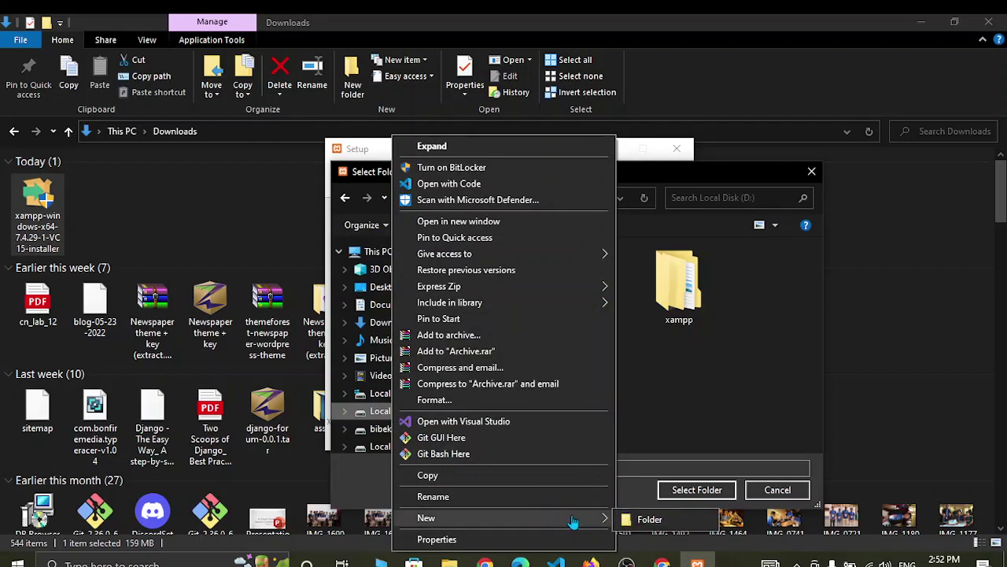
pyautogui.click(634, 519)
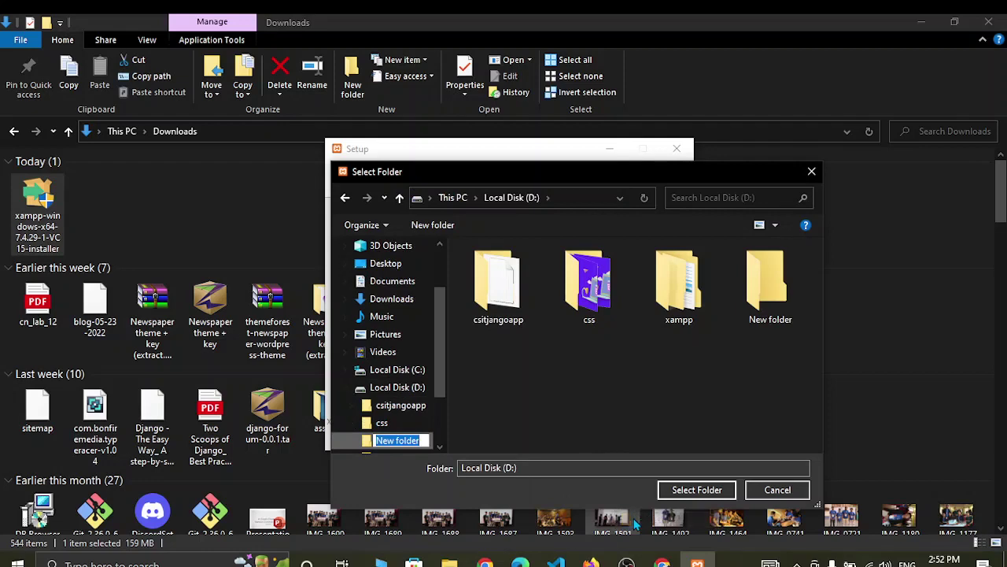
pyautogui.write('xampp')
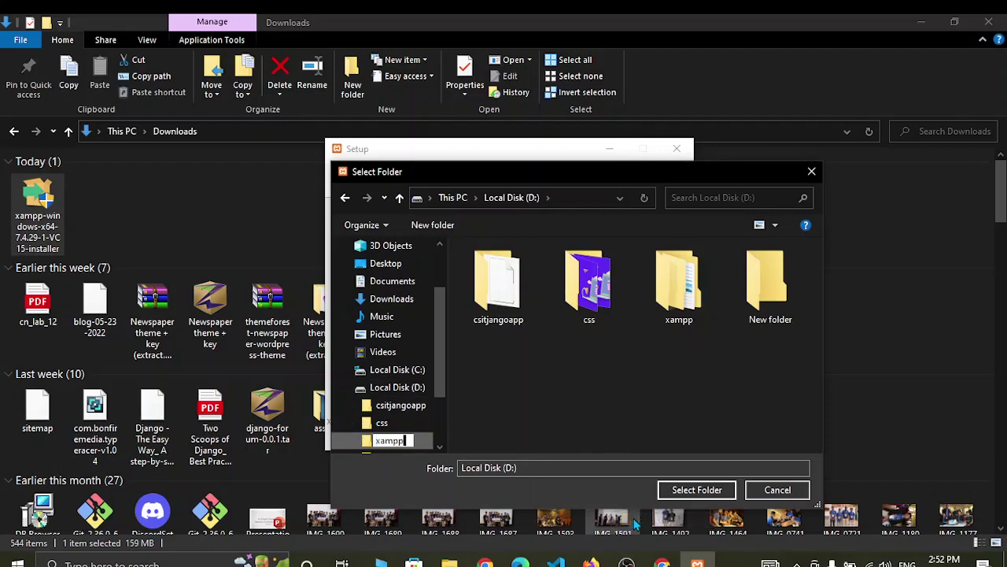
pyautogui.press('Return')
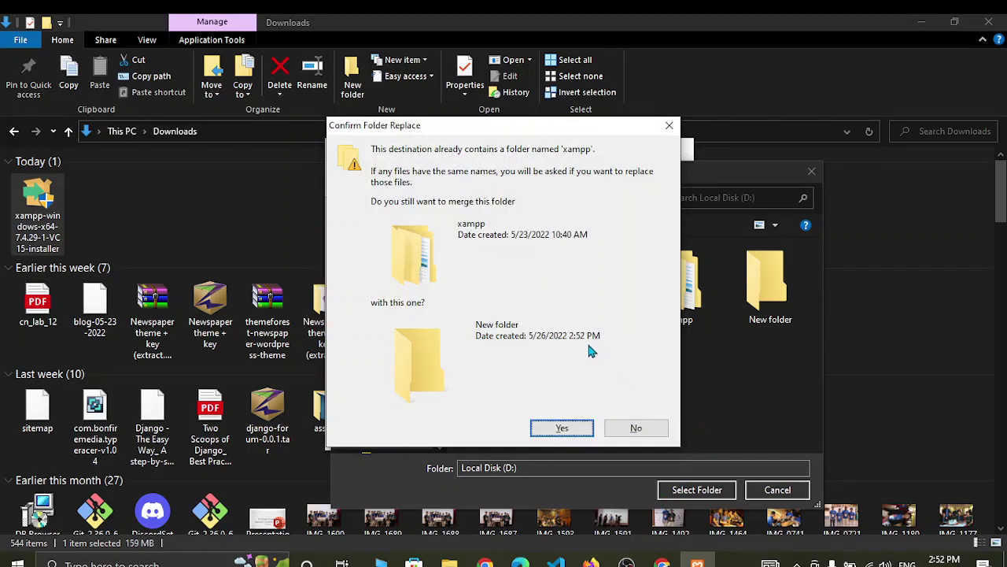
pyautogui.click(637, 428)
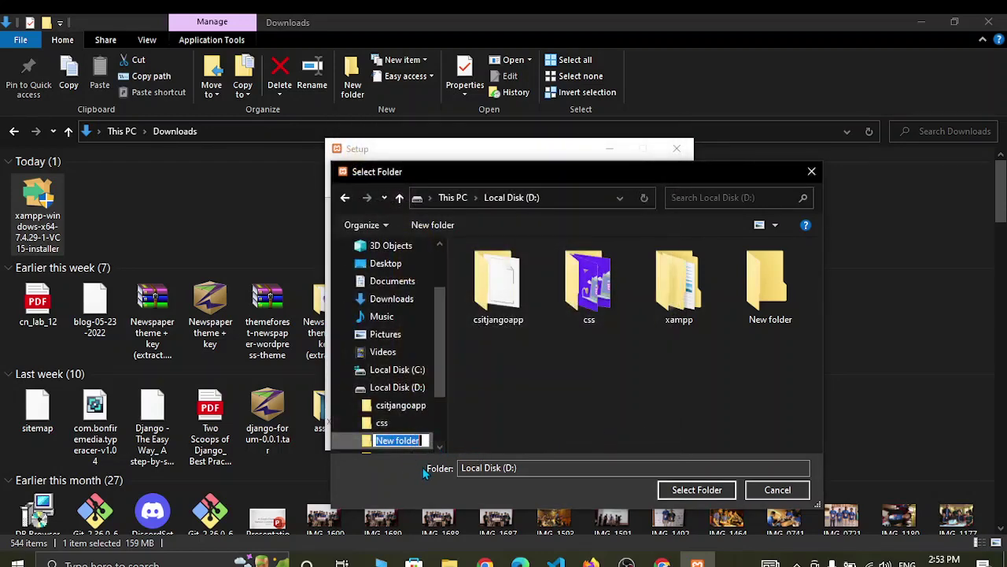
# - Name the new folder xamppdata and select it as the install location
pyautogui.press('BackSpace')
pyautogui.write('xamppdata')
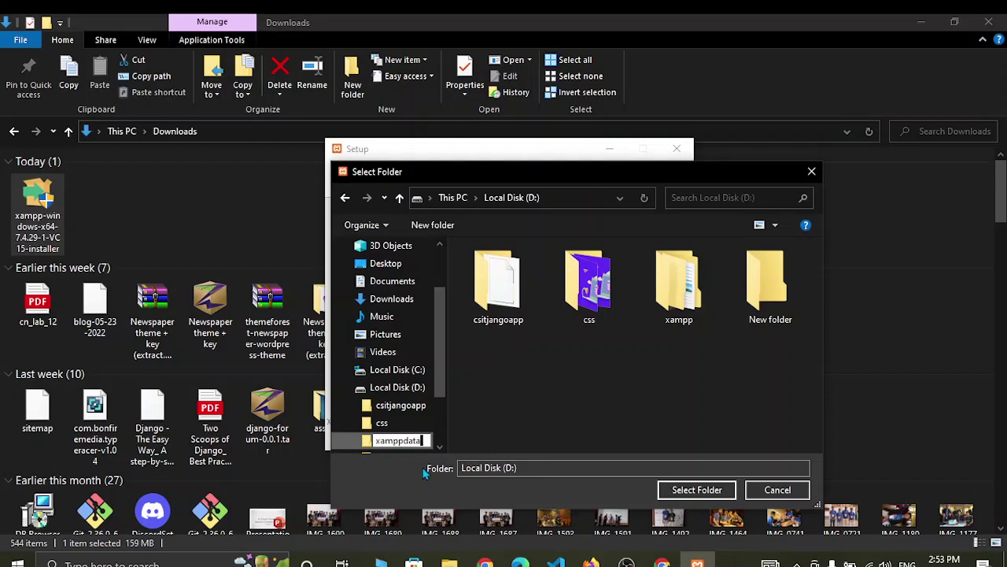
pyautogui.press('Return')
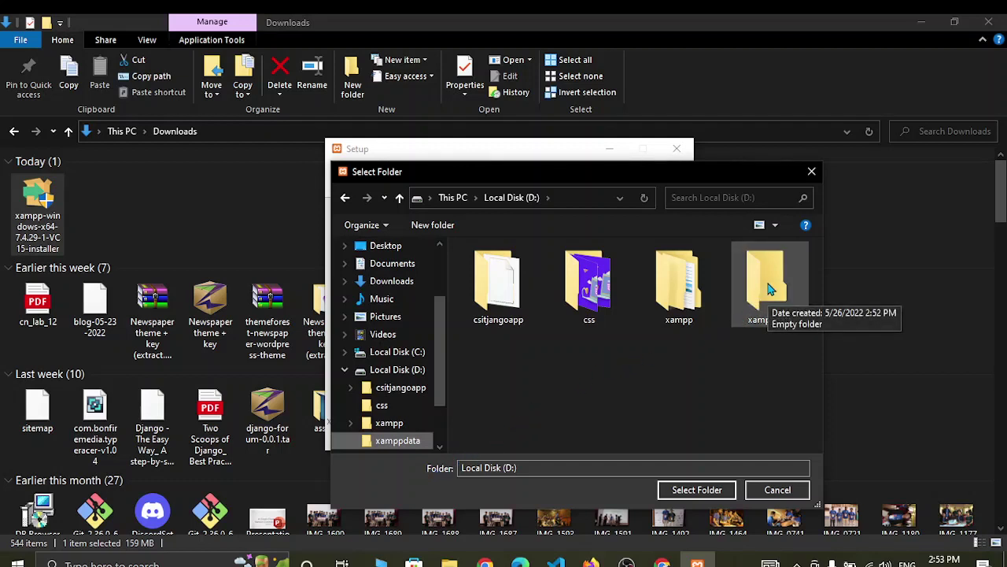
pyautogui.click(770, 289)
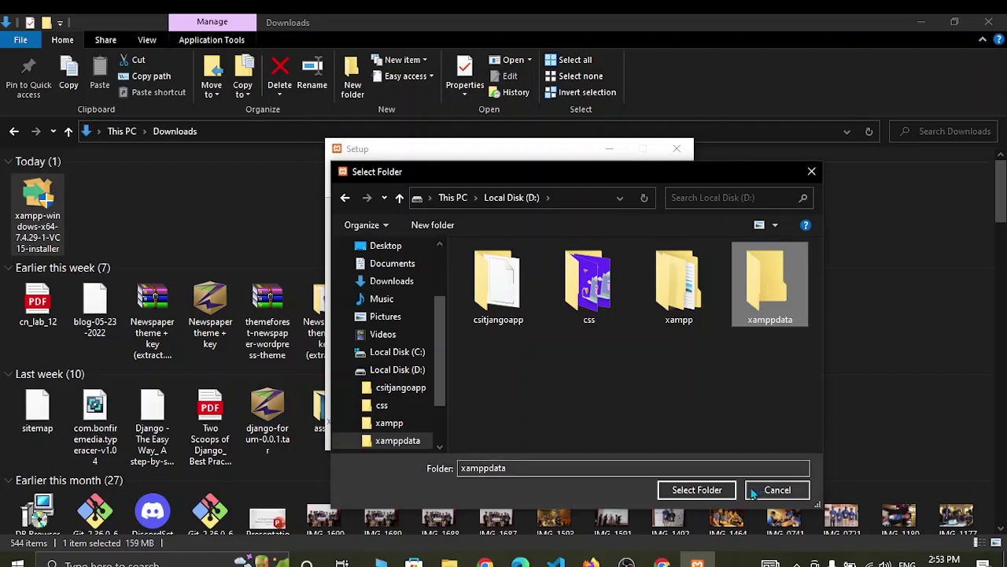
pyautogui.click(688, 487)
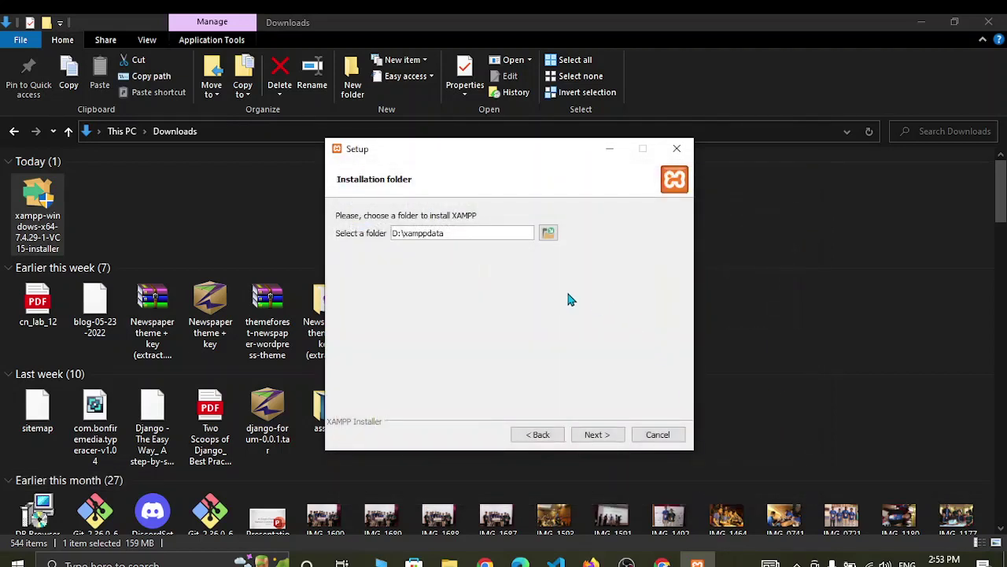
# - Accept D:\xamppdata, keep English as the language, and turn off the Bitnami option
pyautogui.click(605, 437)
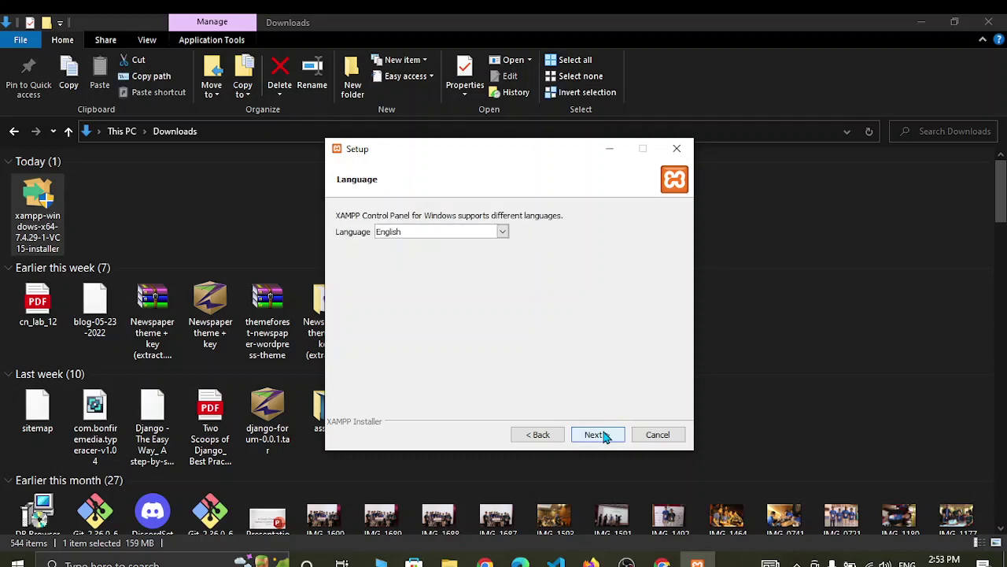
pyautogui.click(606, 437)
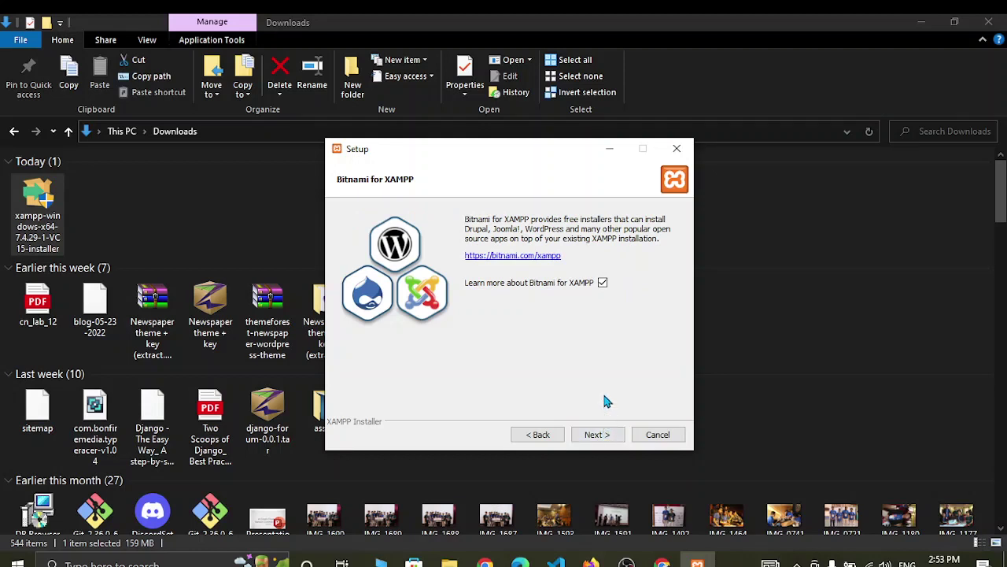
pyautogui.click(602, 281)
pyautogui.click(602, 283)
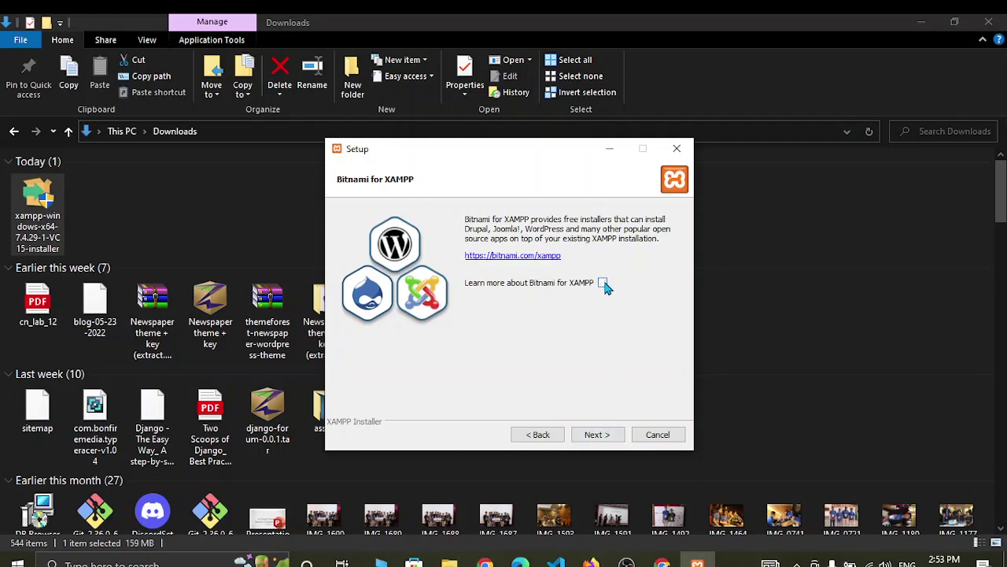
pyautogui.click(600, 435)
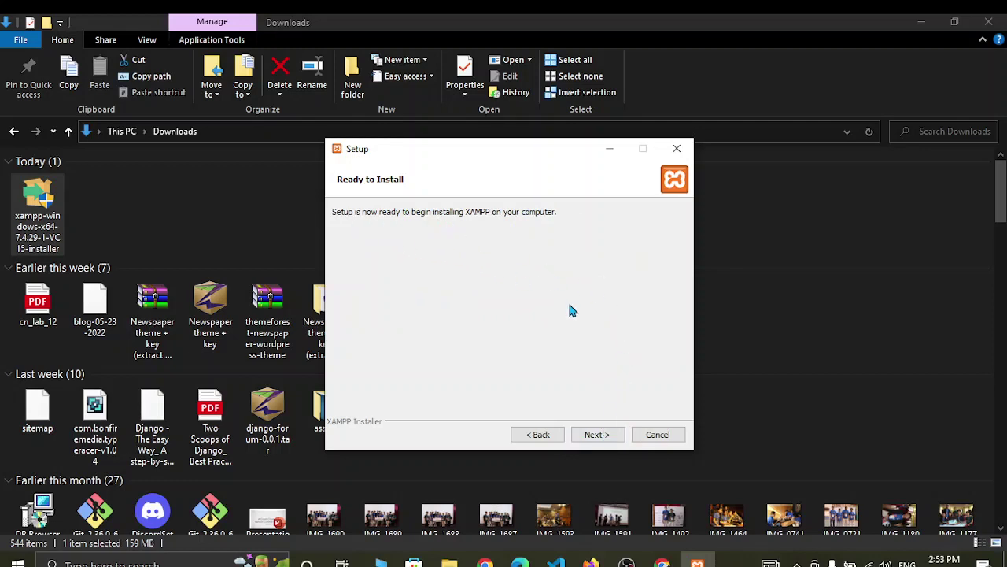
# - Start the XAMPP installation and switch back to the Chrome download success page
pyautogui.click(594, 442)
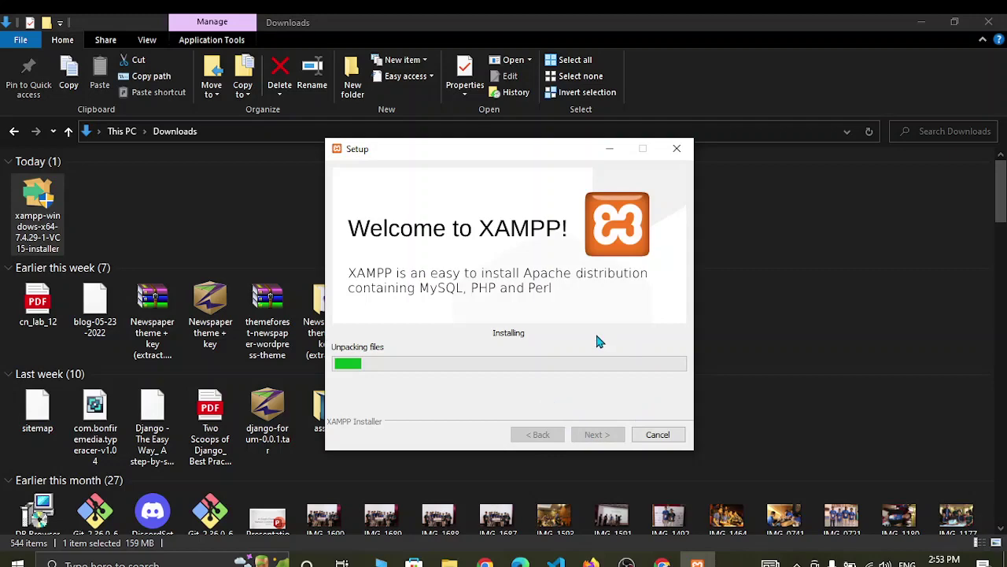
pyautogui.moveTo(663, 562)
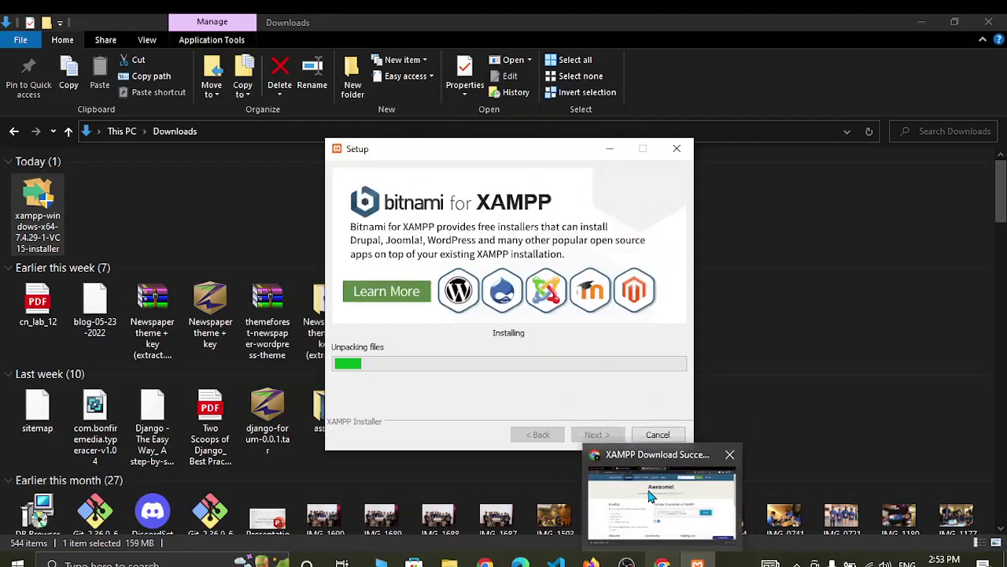
pyautogui.click(651, 494)
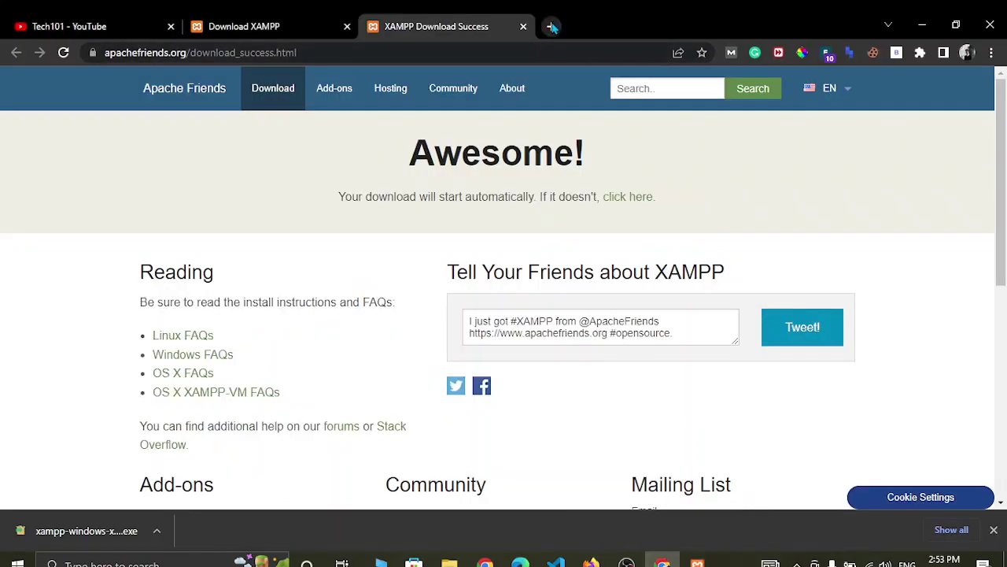
# - Go to wordpress.org in a new tab and download the WordPress 6.0 zip
pyautogui.click(551, 26)
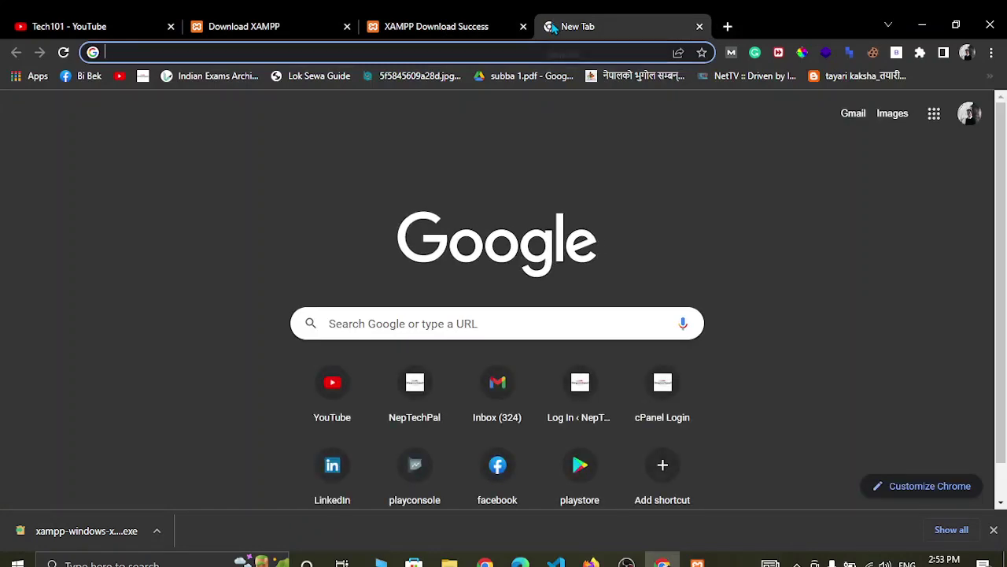
pyautogui.write('word')
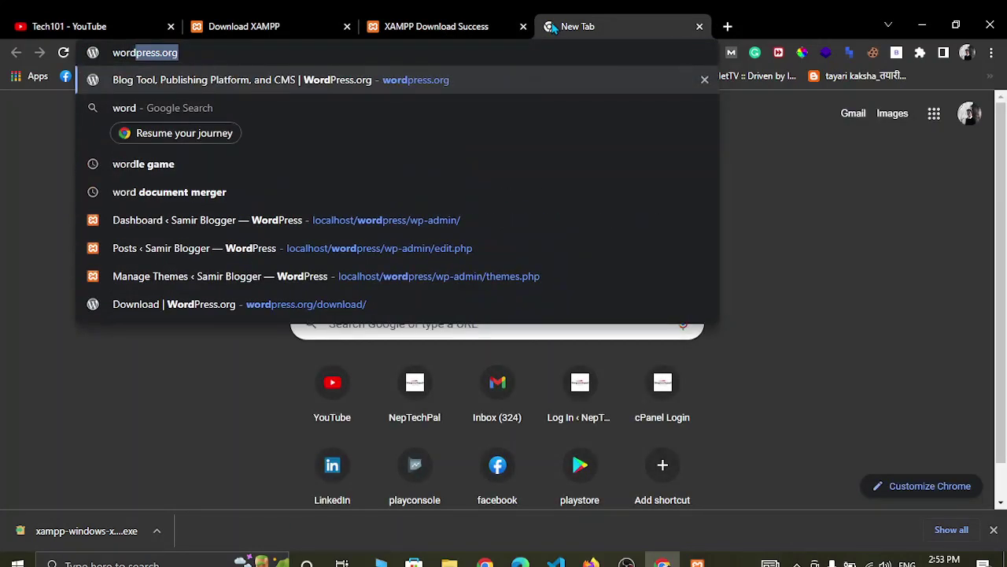
pyautogui.press('Right')
pyautogui.press('Return')
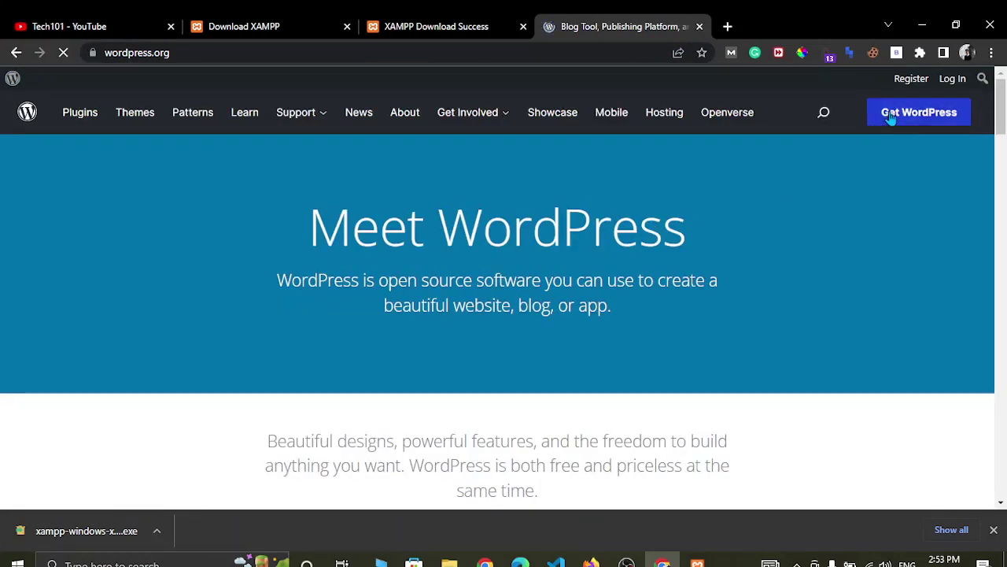
pyautogui.click(890, 115)
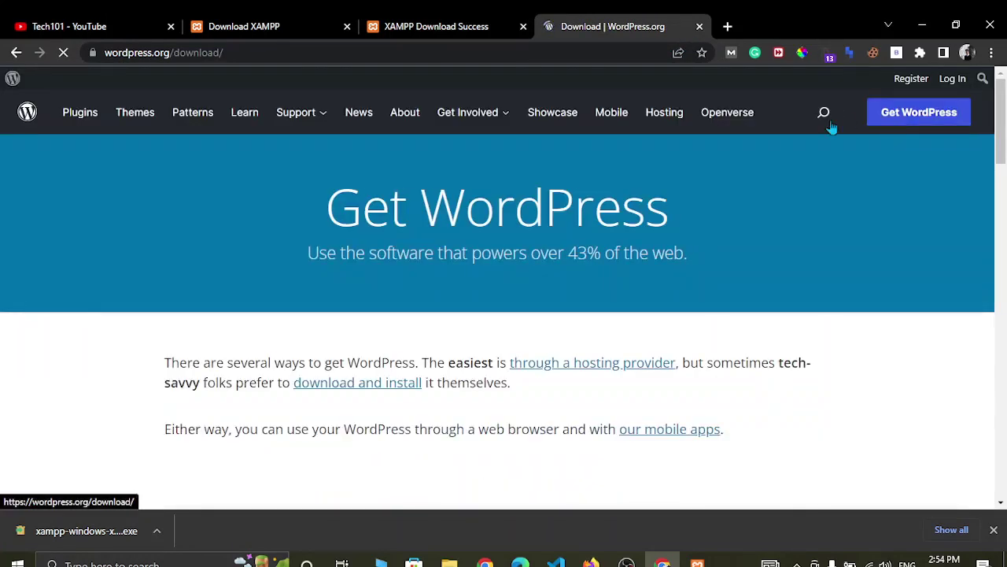
pyautogui.click(352, 384)
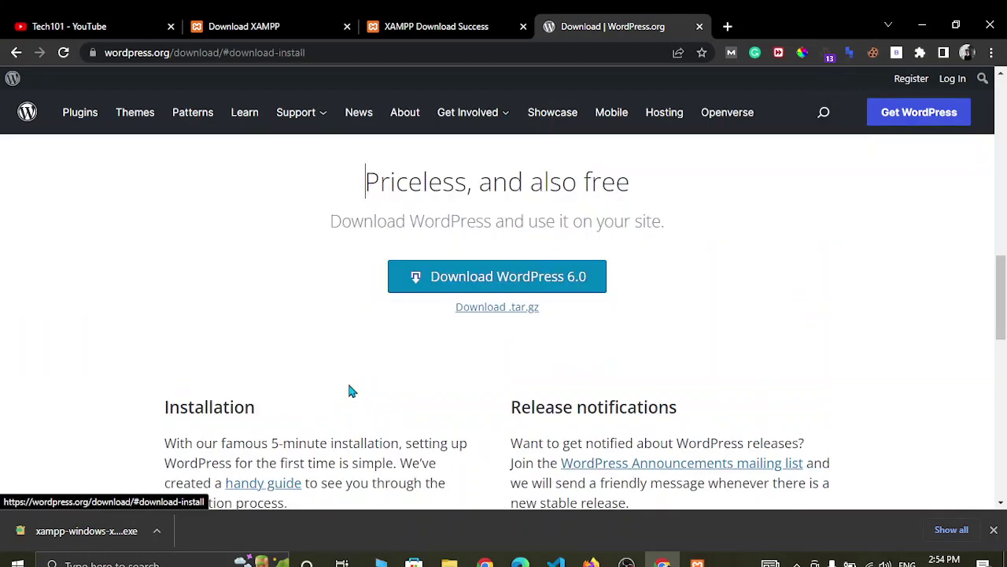
pyautogui.click(452, 275)
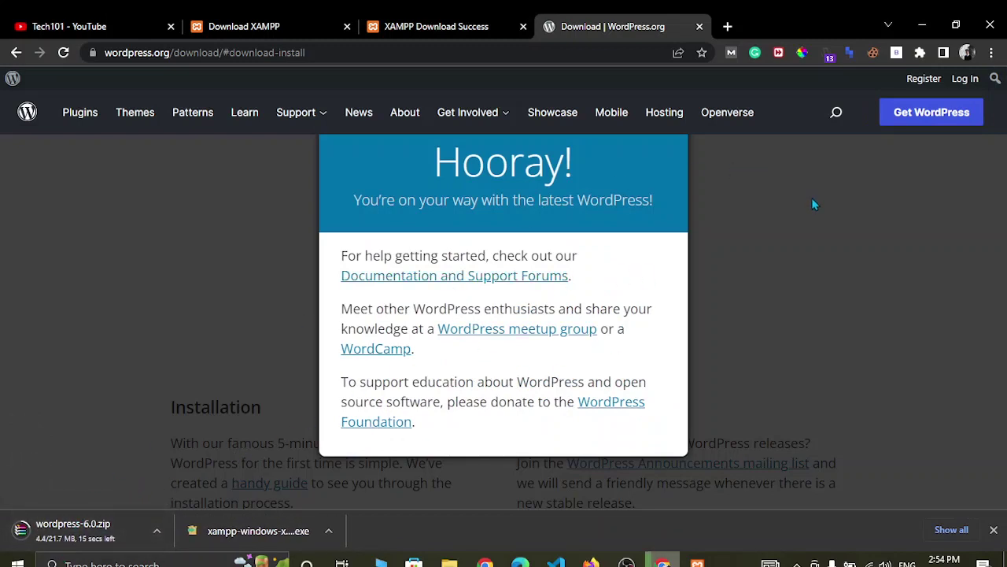
# - Dismiss the Hooray message, check the XAMPP installer, then switch to the Downloads folder
pyautogui.click(783, 253)
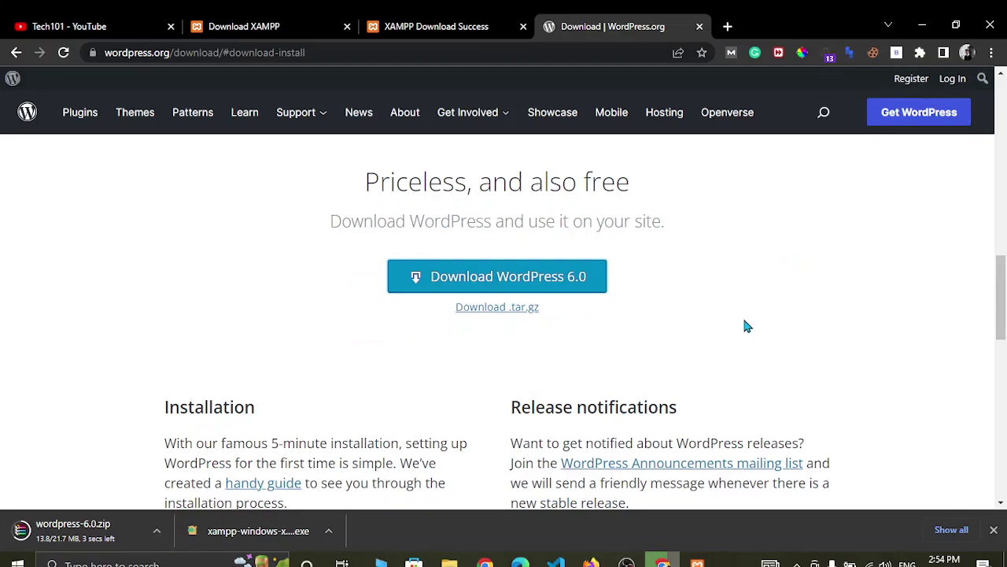
pyautogui.moveTo(697, 561)
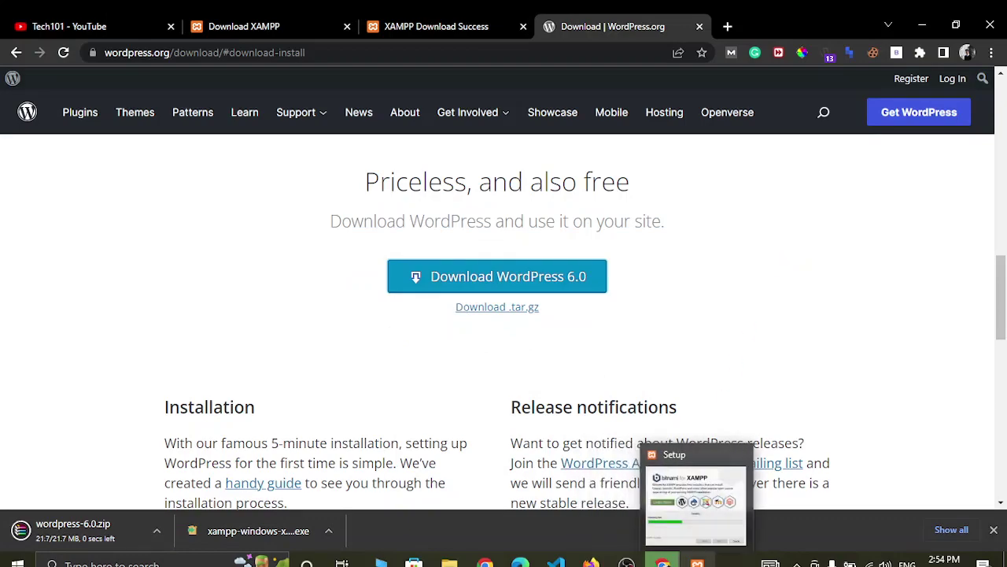
pyautogui.click(689, 496)
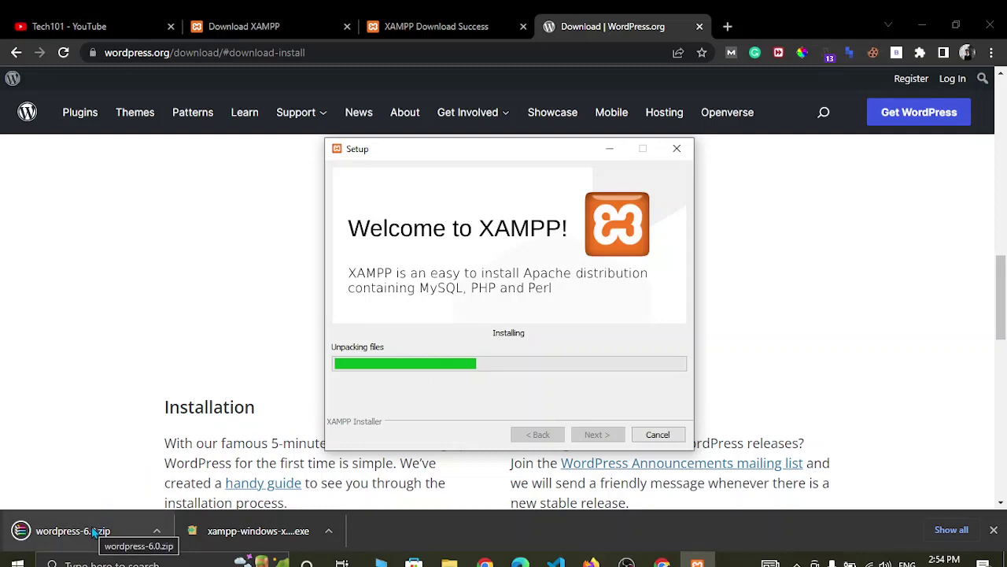
pyautogui.moveTo(449, 562)
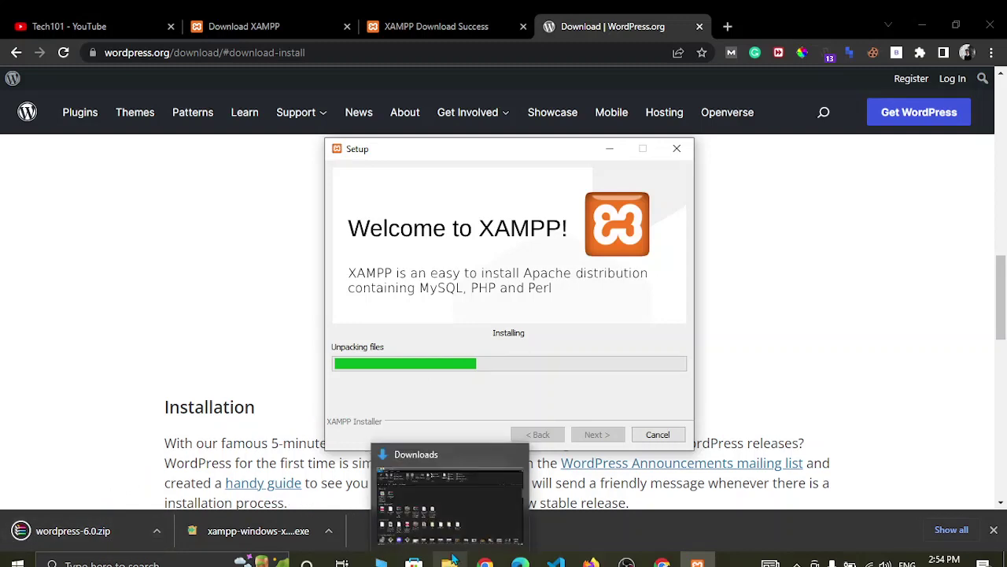
pyautogui.click(430, 478)
# - Open wordpress-6.0.zip in WinRAR and extract it to the suggested folder in Downloads
pyautogui.click(94, 206)
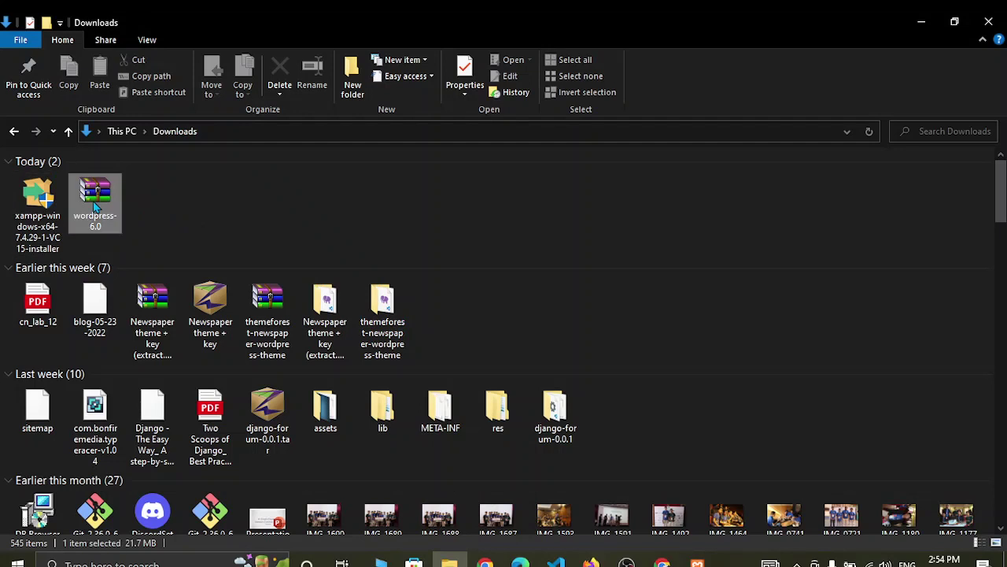
pyautogui.doubleClick(95, 206)
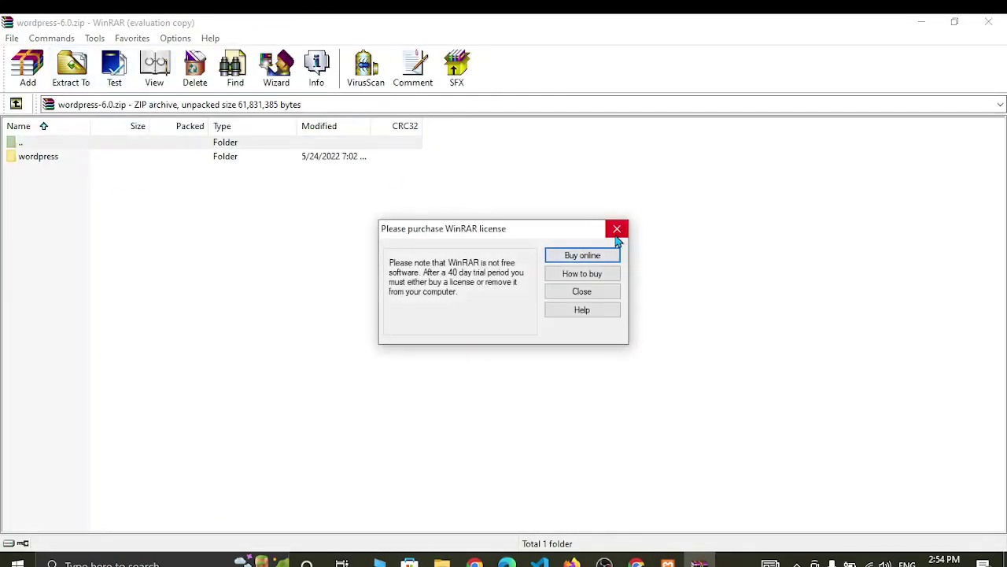
pyautogui.click(618, 234)
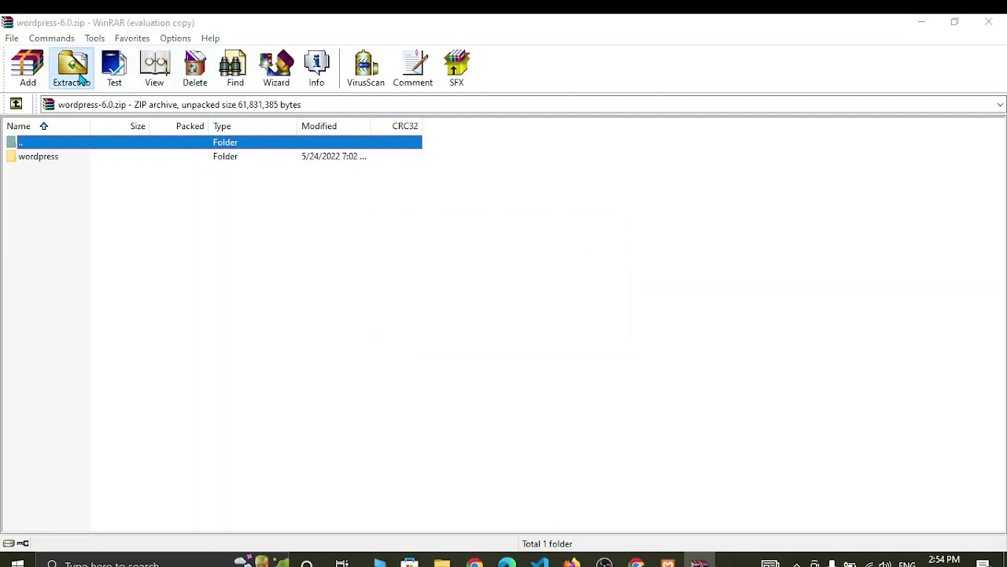
pyautogui.click(82, 76)
pyautogui.click(538, 442)
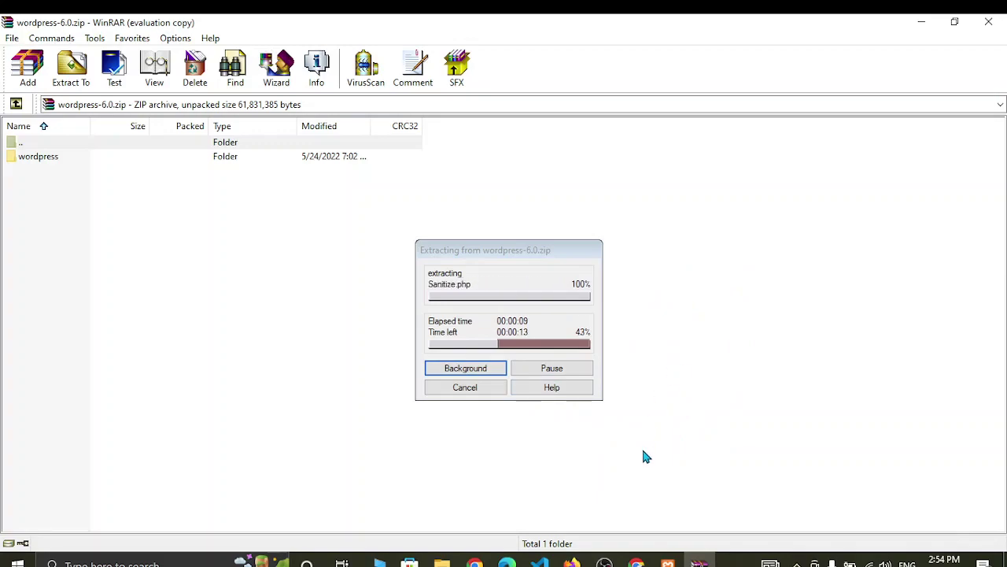
# - Check the XAMPP installer and Downloads folder during extraction, then return to WinRAR
pyautogui.moveTo(667, 561)
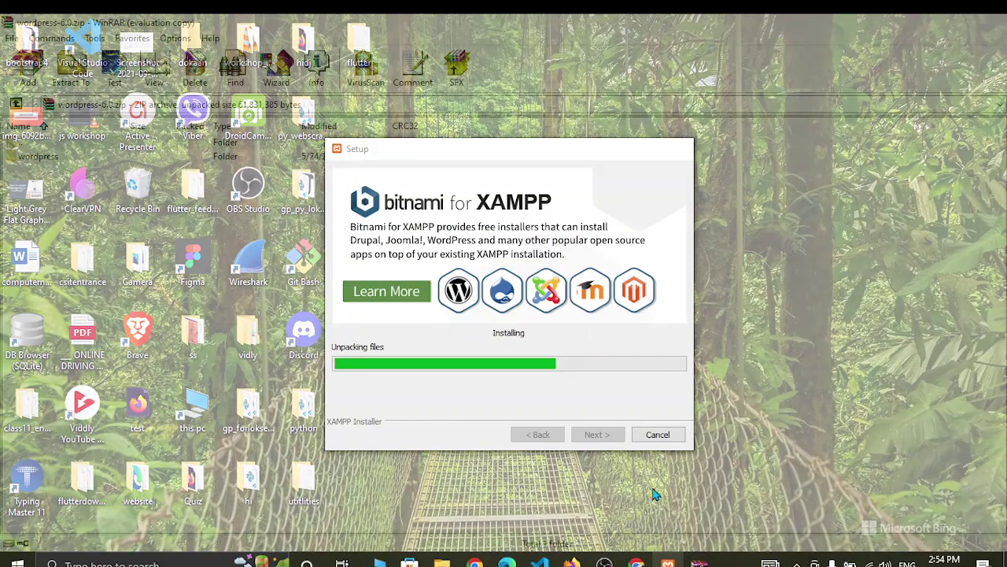
pyautogui.click(653, 493)
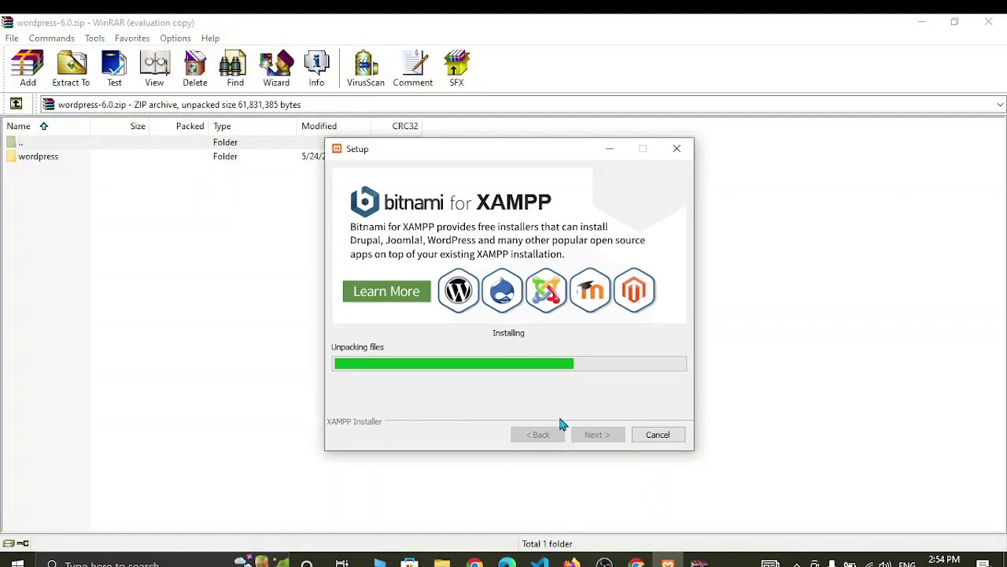
pyautogui.moveTo(442, 562)
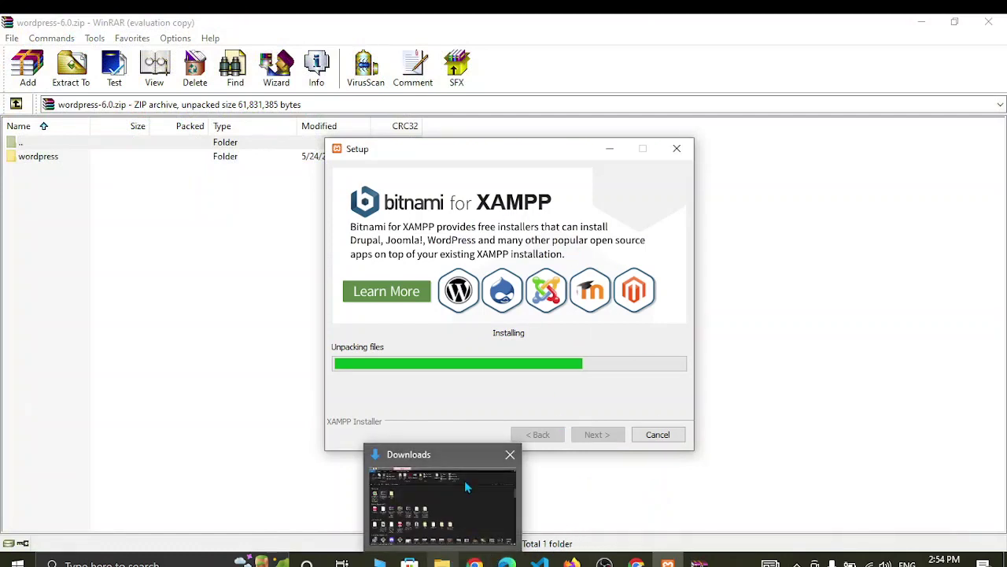
pyautogui.click(467, 487)
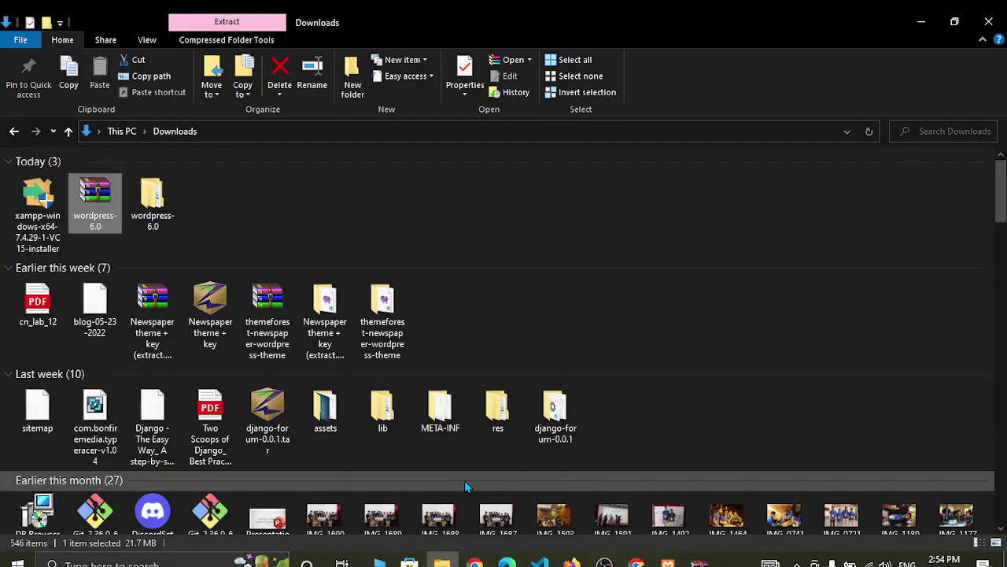
pyautogui.moveTo(668, 562)
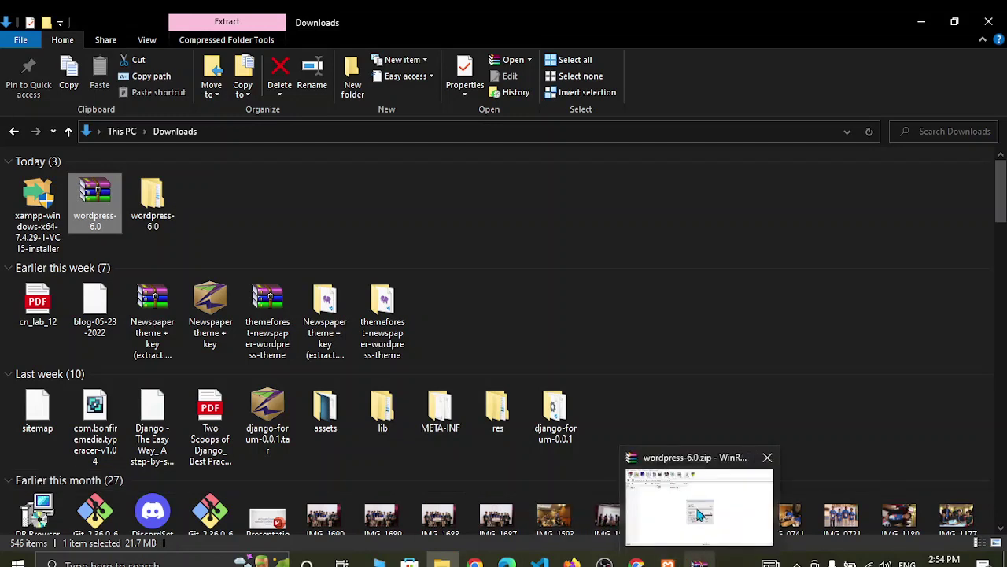
pyautogui.click(697, 482)
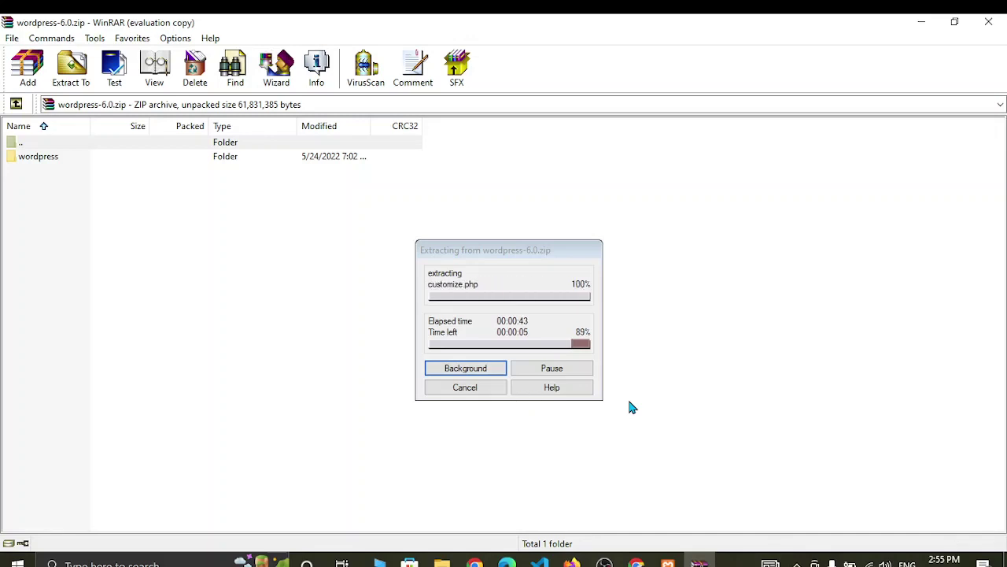
# - Check the XAMPP installer while the WordPress extraction finishes, then return to WinRAR
pyautogui.moveTo(667, 562)
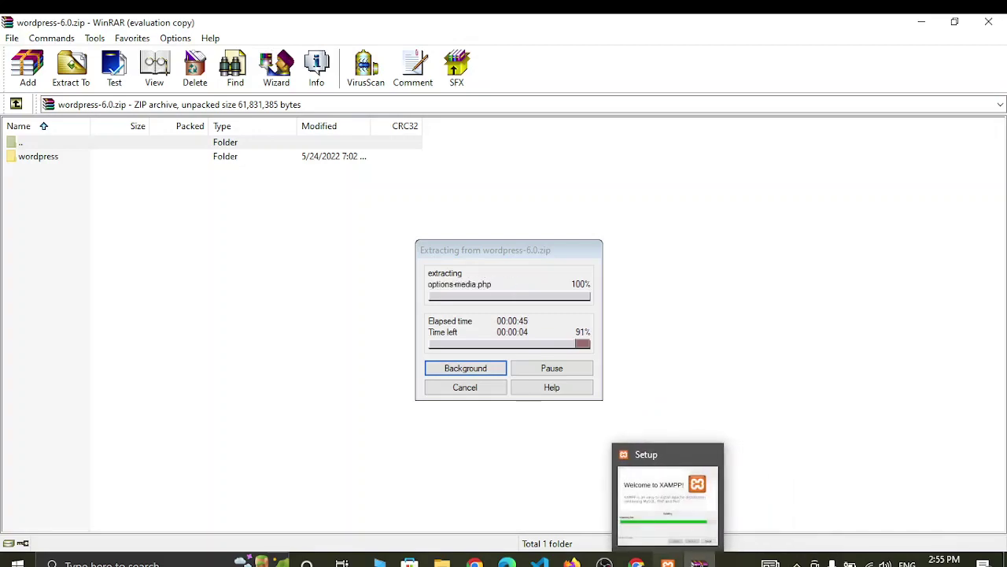
pyautogui.click(649, 480)
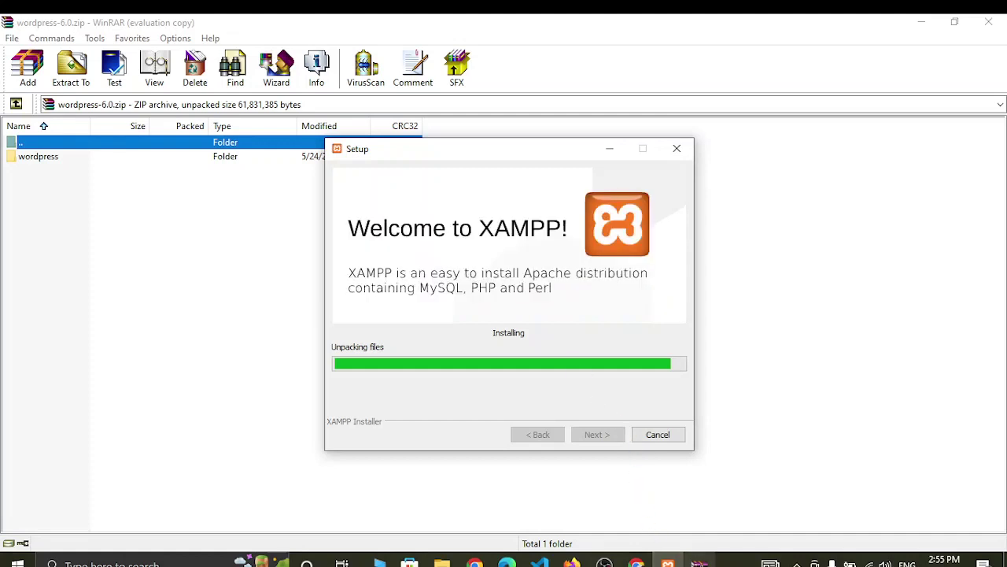
pyautogui.moveTo(699, 562)
pyautogui.click(706, 508)
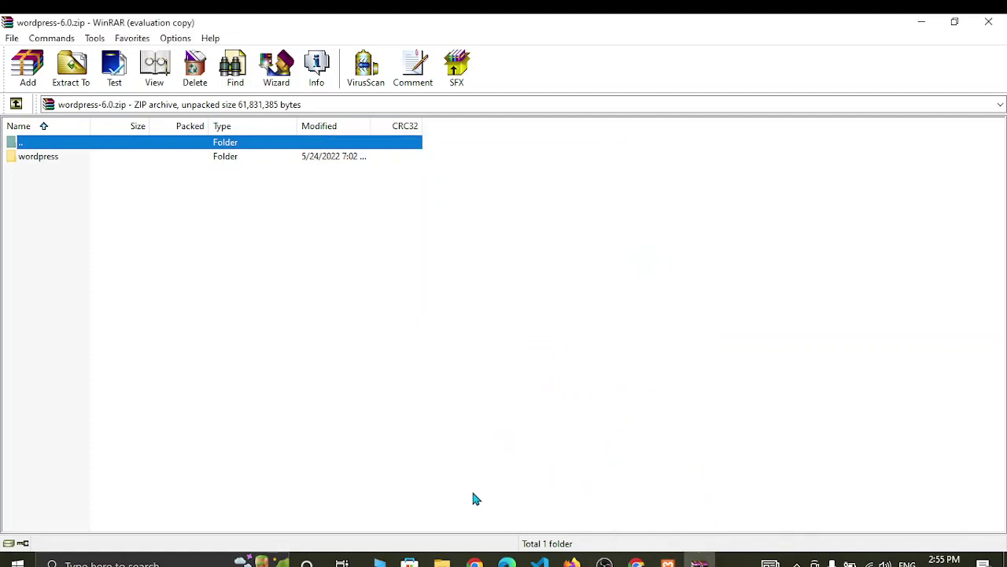
# - Inspect the 19 files in Downloads\wordpress-6.0\wordpress, then return to the XAMPP installer
pyautogui.moveTo(441, 562)
pyautogui.click(423, 483)
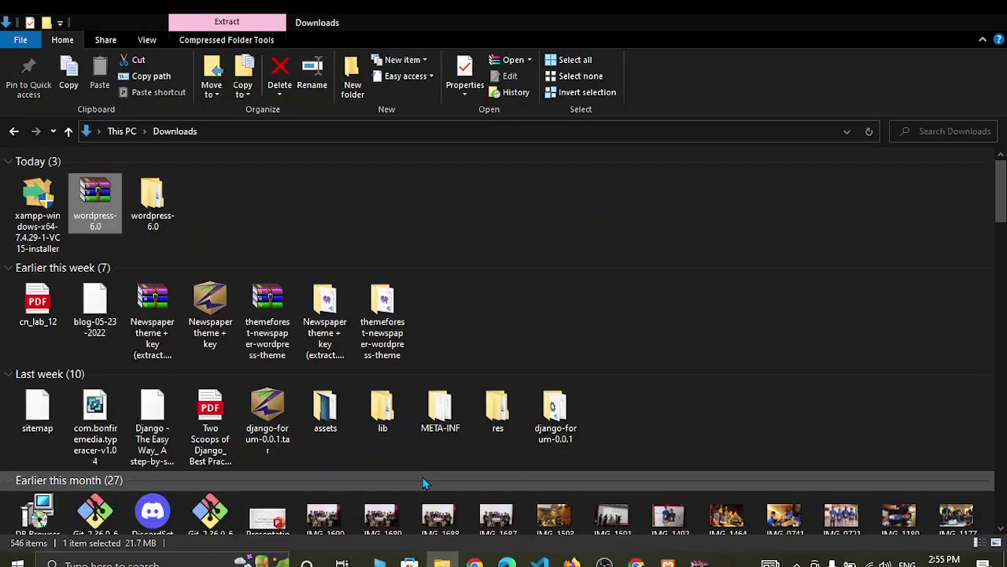
pyautogui.doubleClick(154, 211)
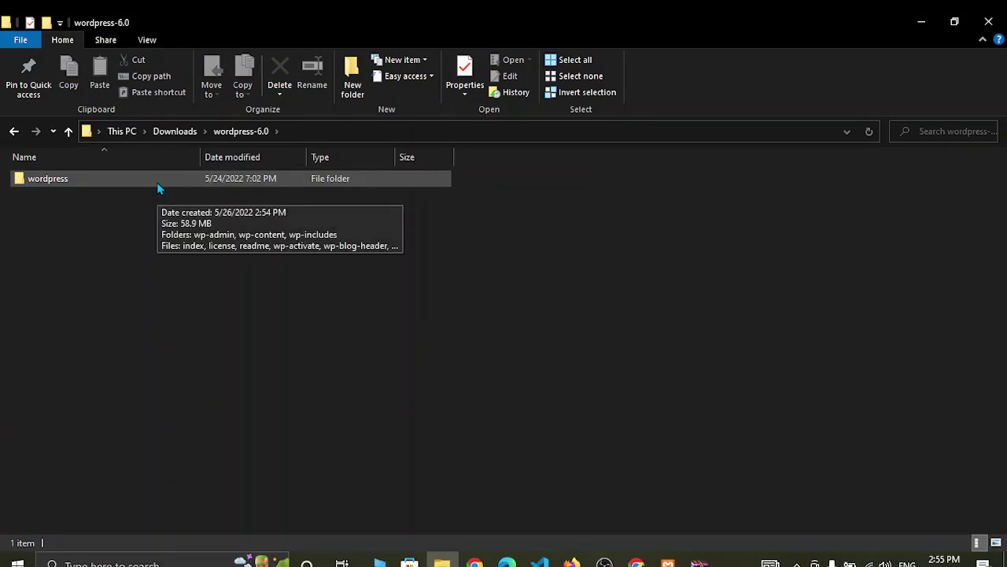
pyautogui.doubleClick(157, 182)
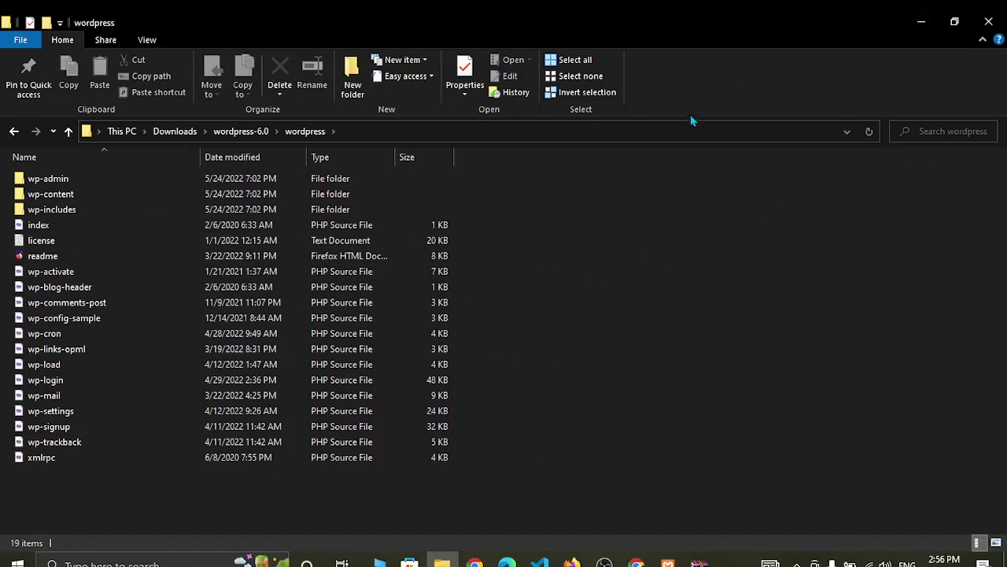
pyautogui.click(927, 23)
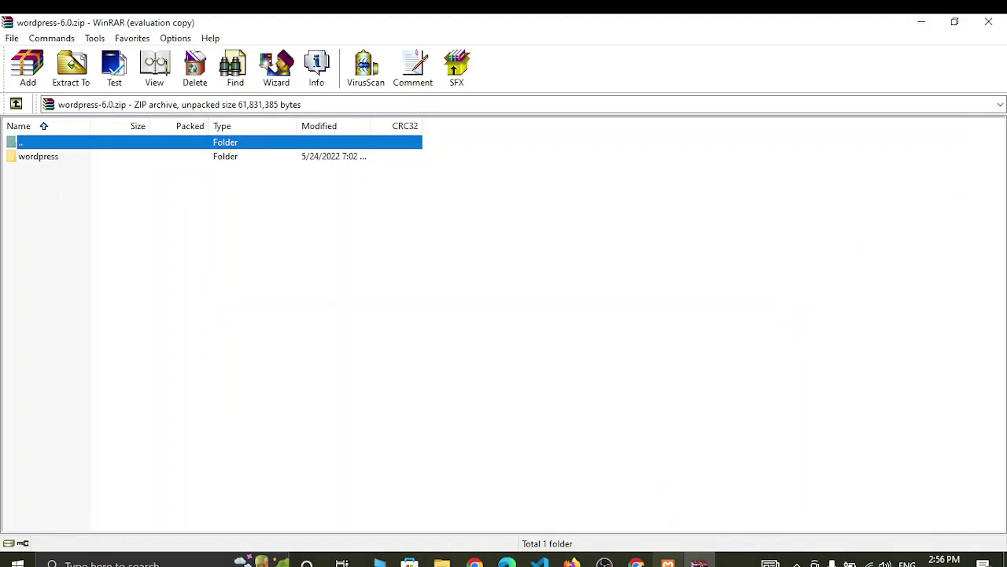
pyautogui.click(667, 564)
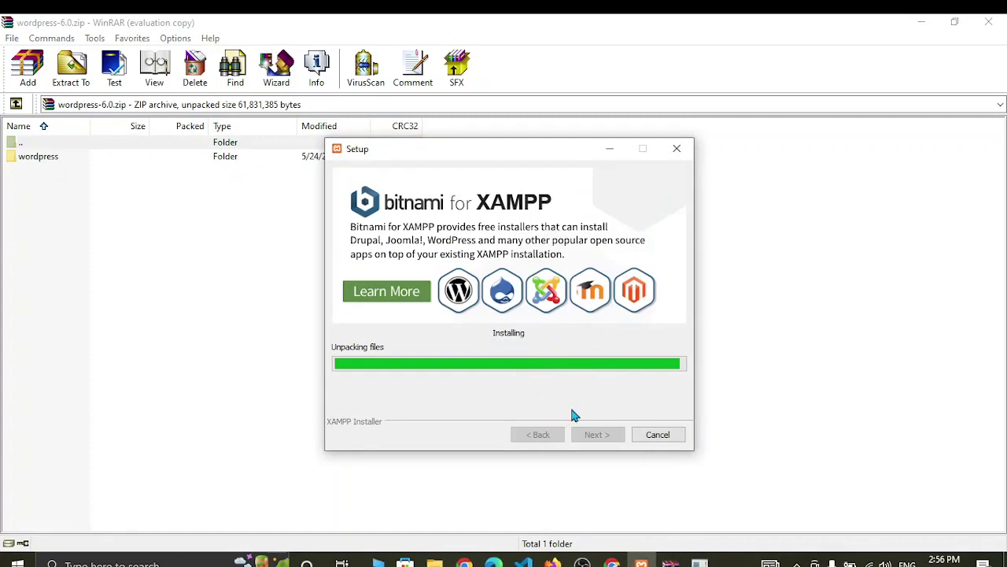
# - Finish XAMPP setup with 'Do you want to start the Control Panel now?' left checked
pyautogui.moveTo(667, 562)
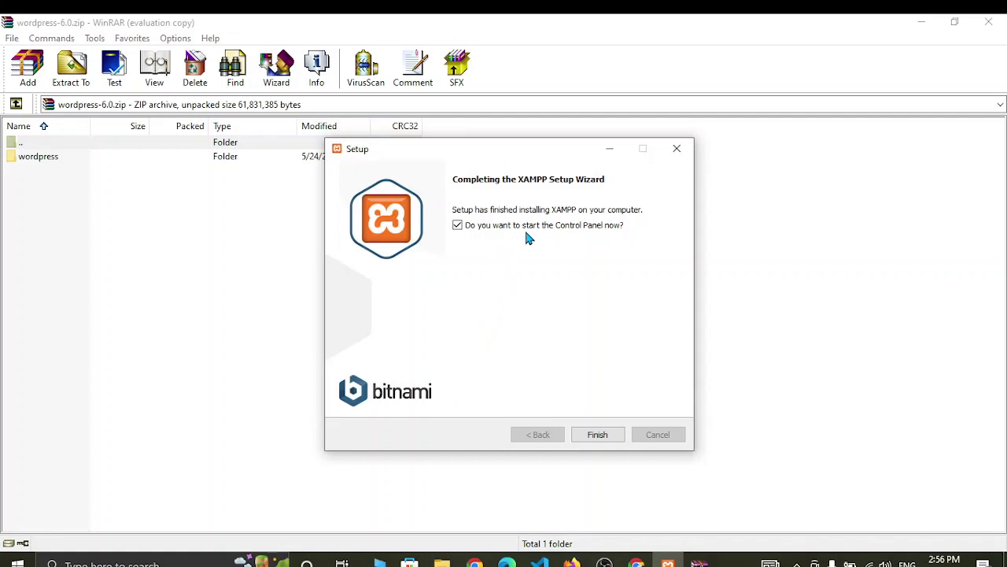
pyautogui.click(458, 227)
pyautogui.click(458, 227)
pyautogui.click(603, 432)
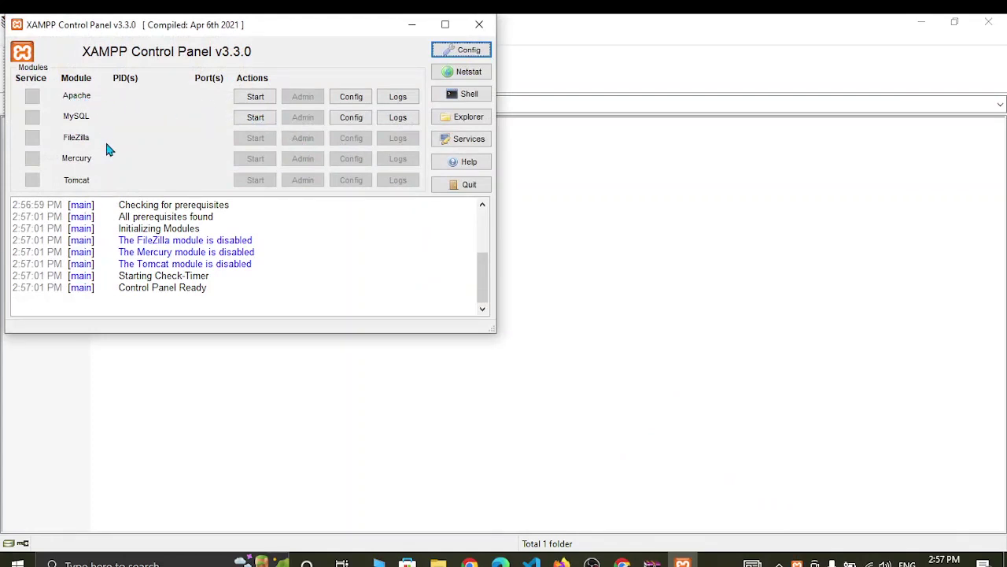
# - Start Apache and MySQL and allow Apache access through Windows Defender Firewall
pyautogui.click(254, 96)
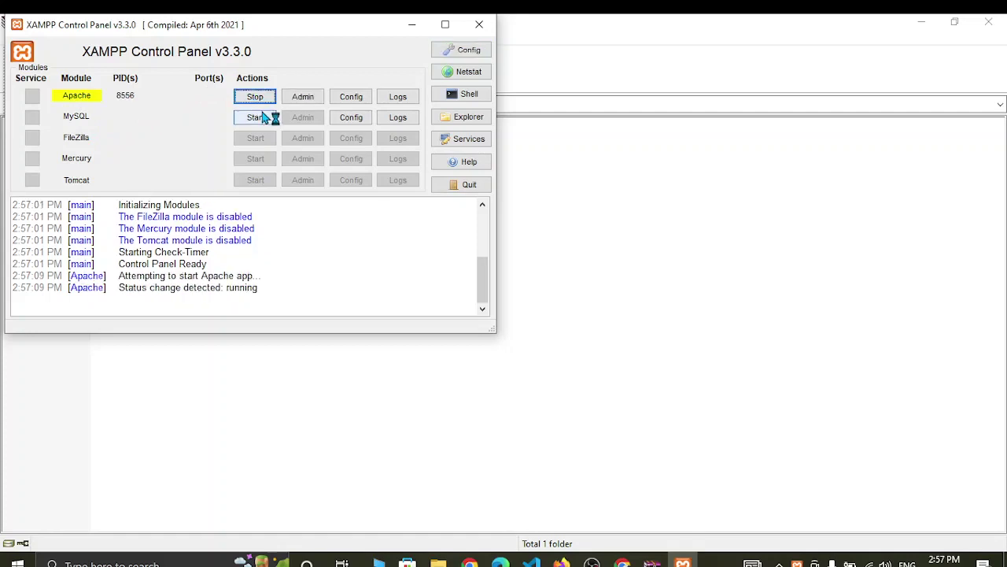
pyautogui.click(262, 117)
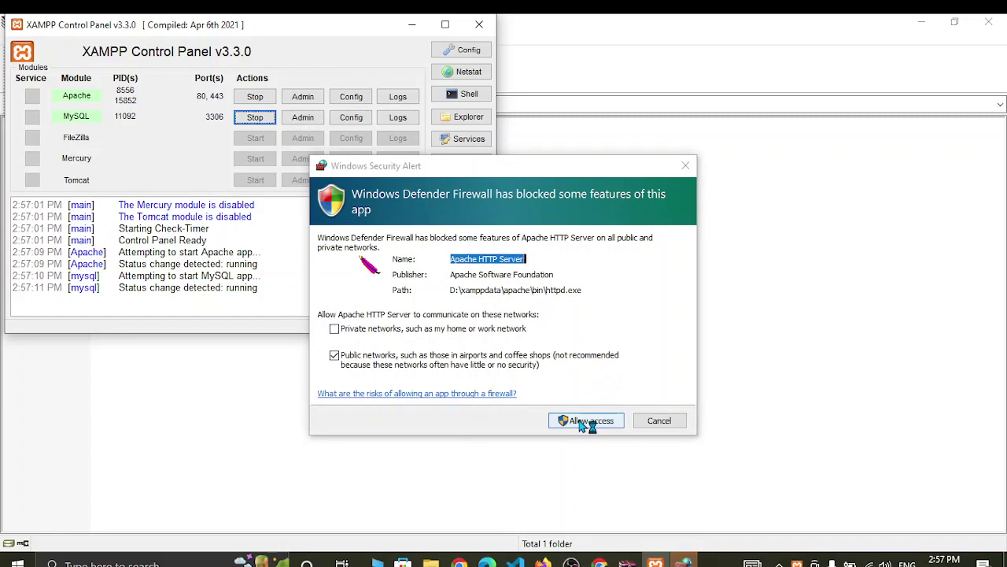
pyautogui.click(583, 423)
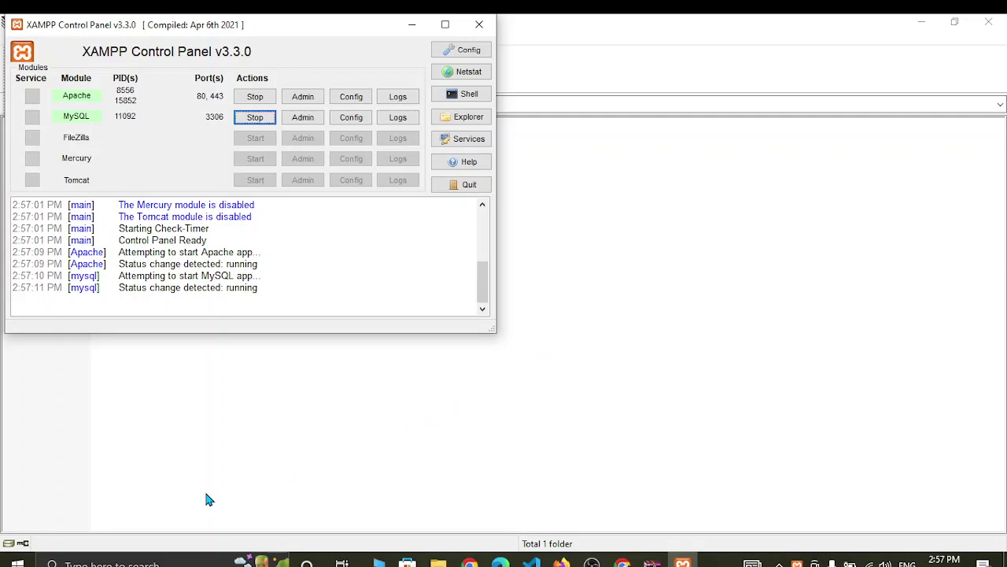
pyautogui.click(162, 564)
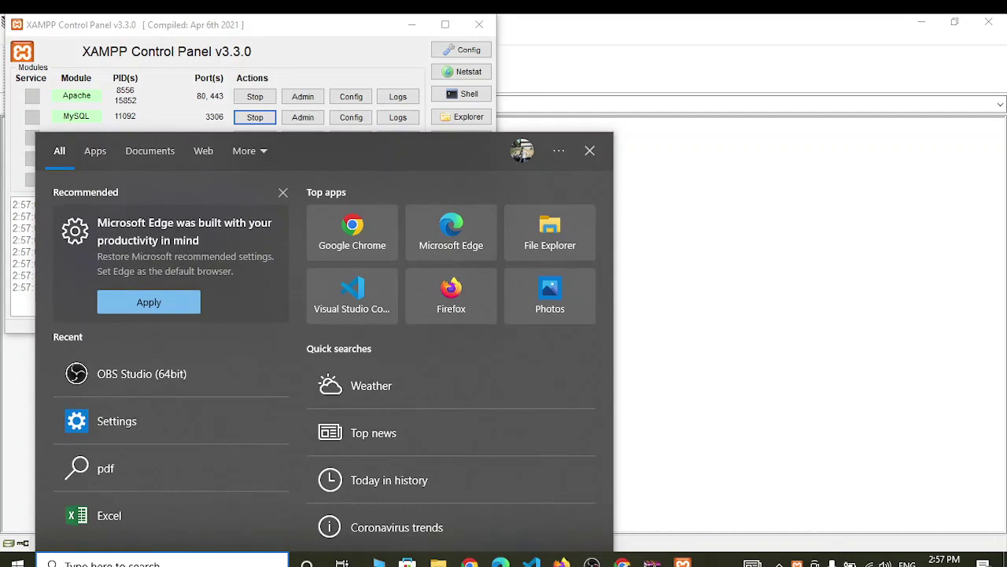
# - Open Services via a 'ser' search, check that MySQL80 is stopped, then minimize Services
pyautogui.write('ser')
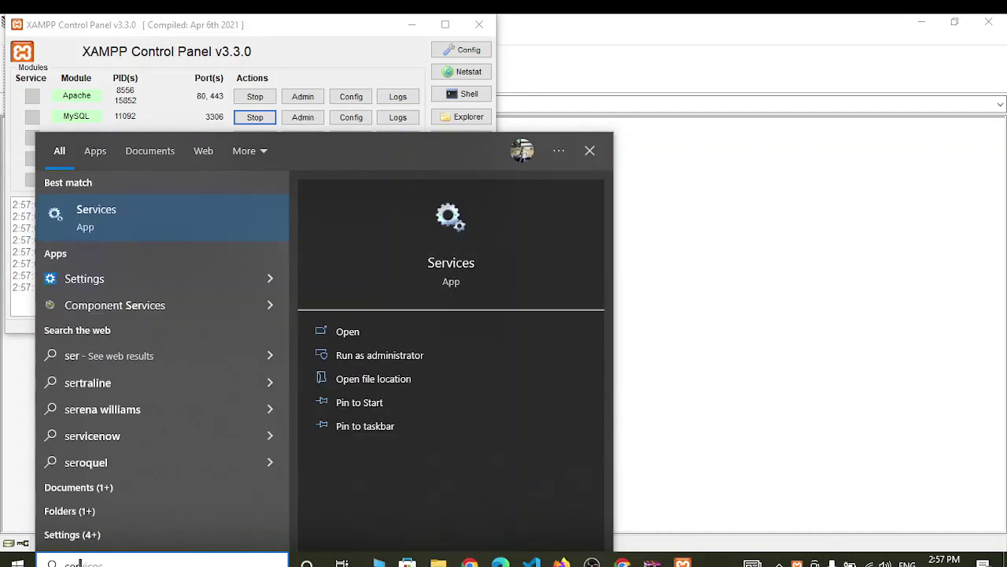
pyautogui.click(353, 334)
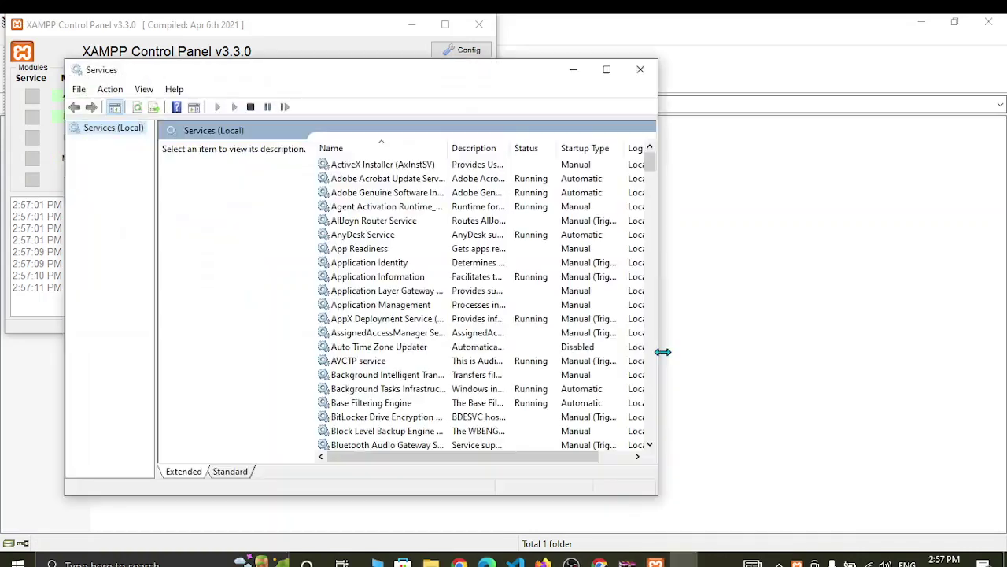
pyautogui.scroll(-20, 400, 376)
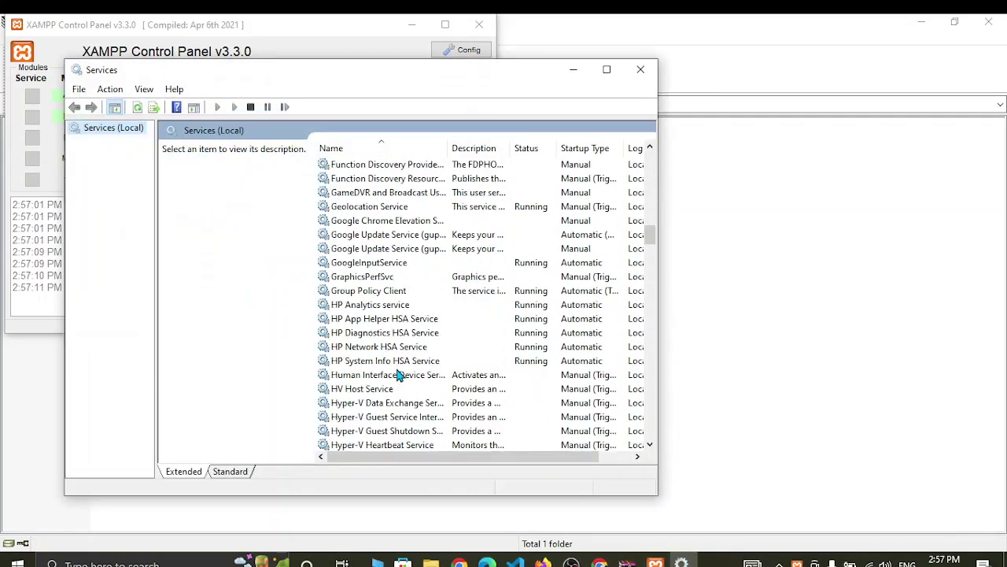
pyautogui.scroll(-20, 399, 376)
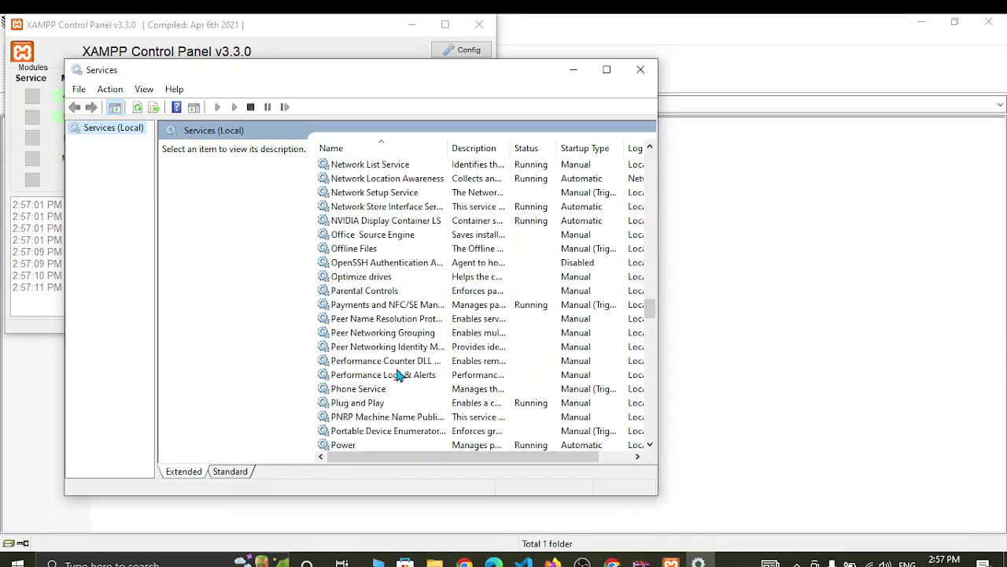
pyautogui.scroll(-12, 400, 376)
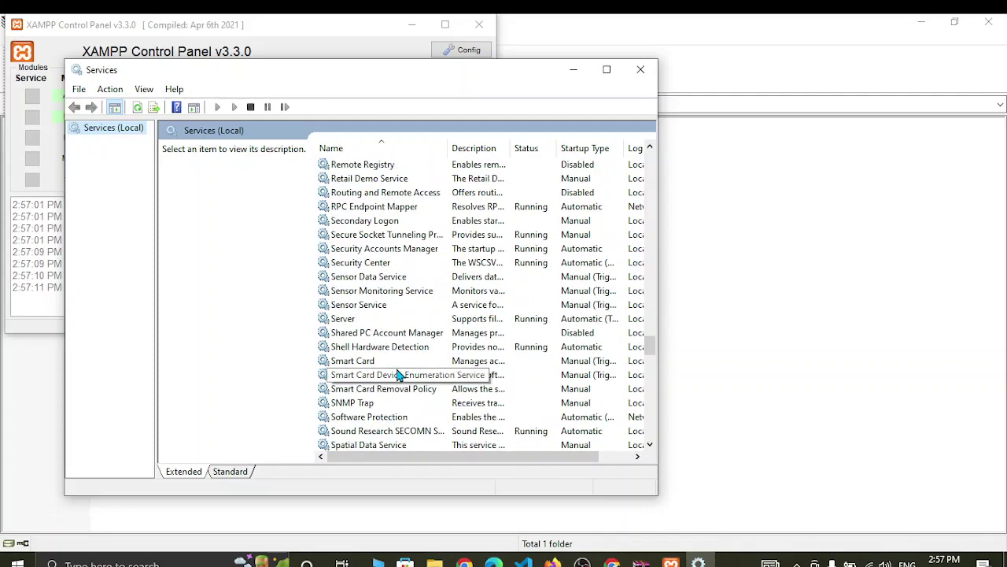
pyautogui.scroll(6, 399, 377)
pyautogui.scroll(13, 399, 376)
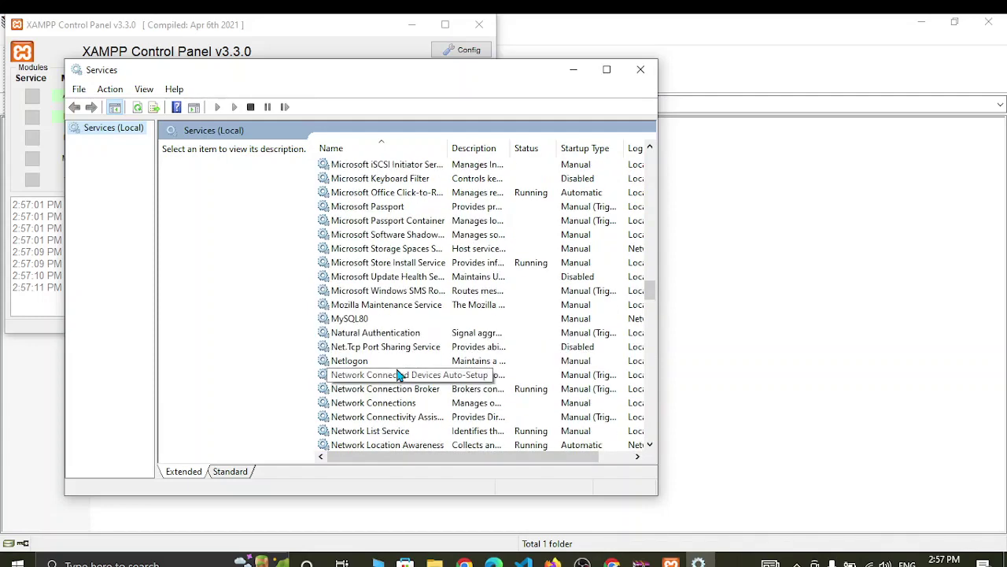
pyautogui.click(369, 319)
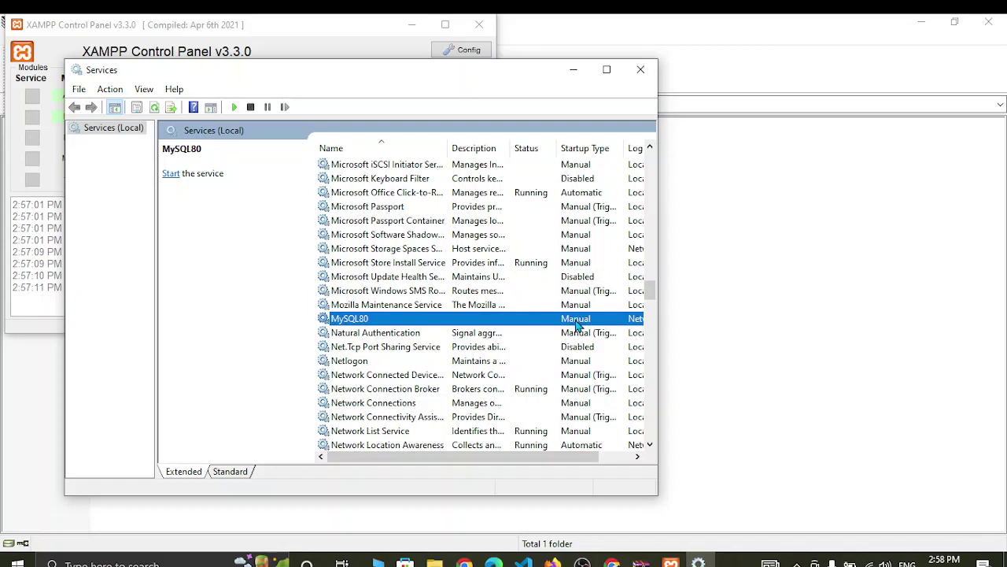
pyautogui.hscroll(2, 577, 325)
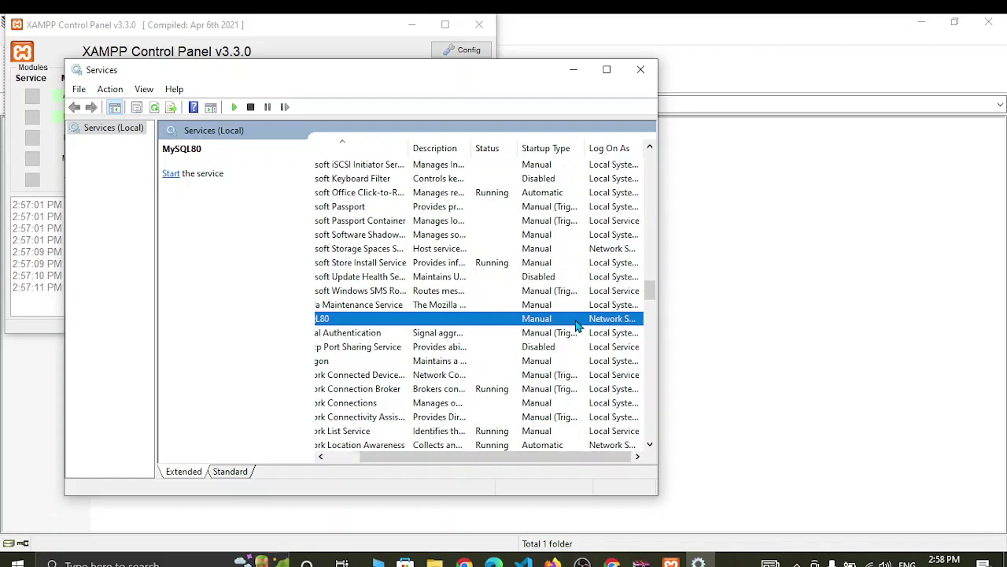
pyautogui.hscroll(-2, 577, 325)
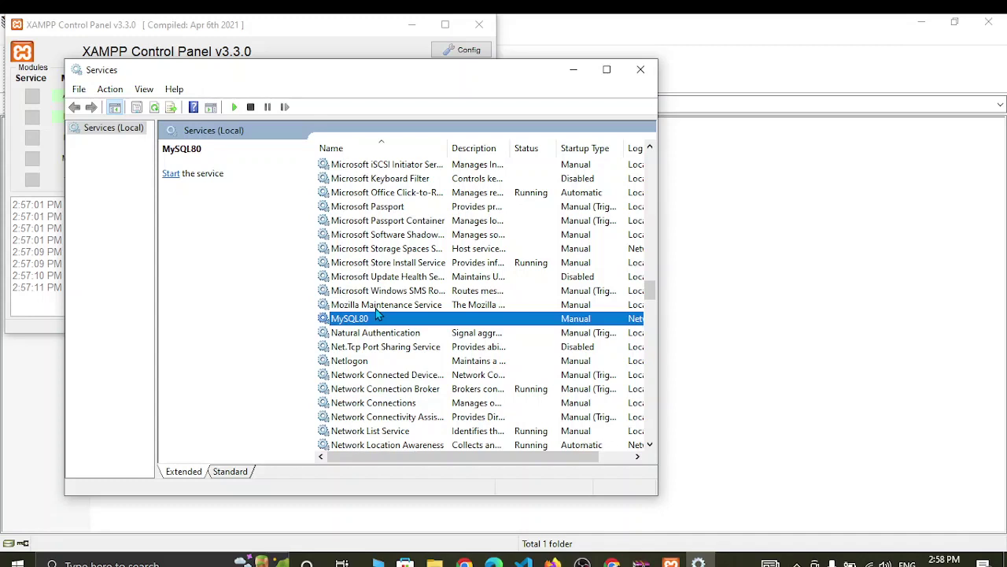
pyautogui.click(574, 69)
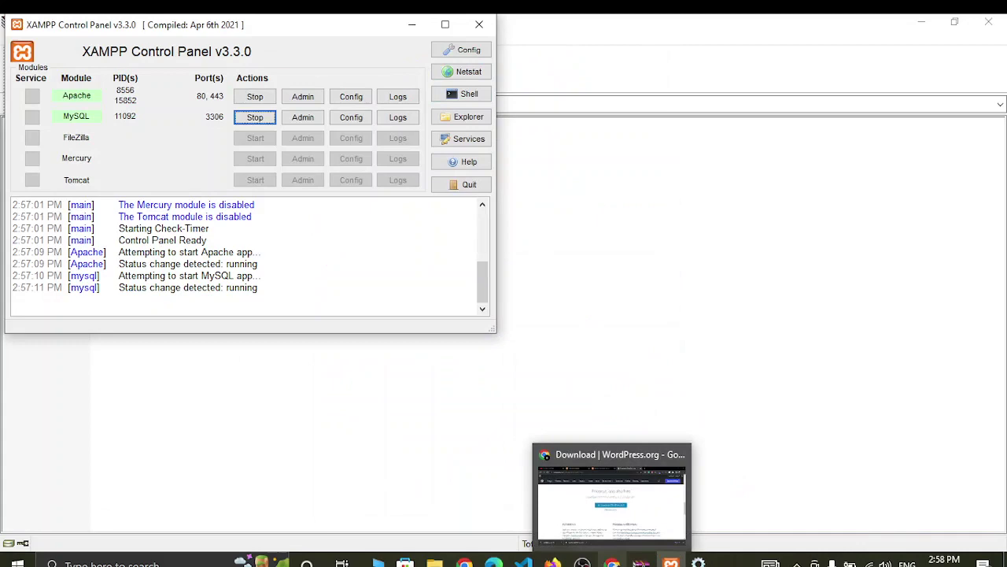
# - Load localhost in a new Chrome tab to show the XAMPP dashboard
pyautogui.click(612, 562)
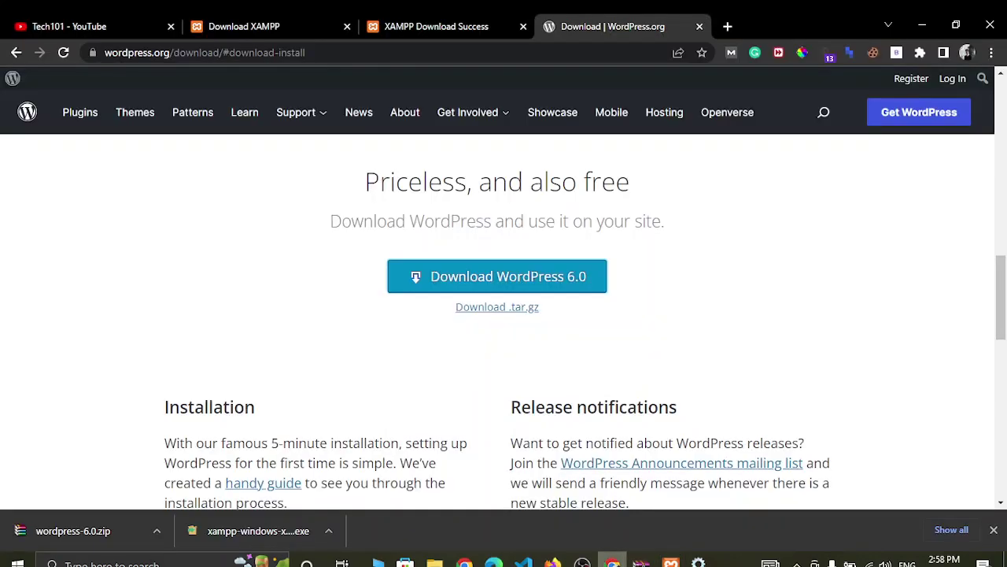
pyautogui.click(727, 27)
pyautogui.write('localhost')
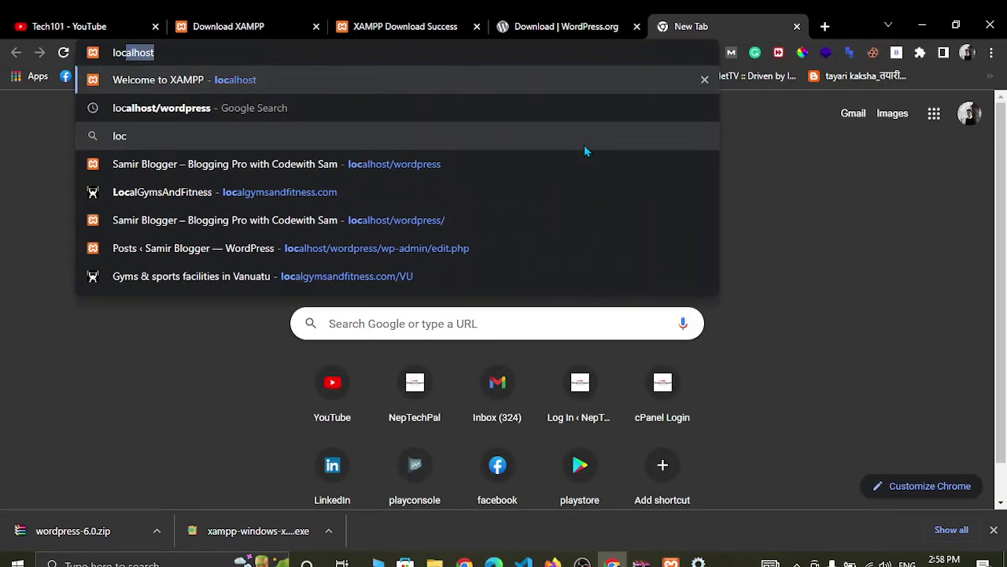
pyautogui.press('Return')
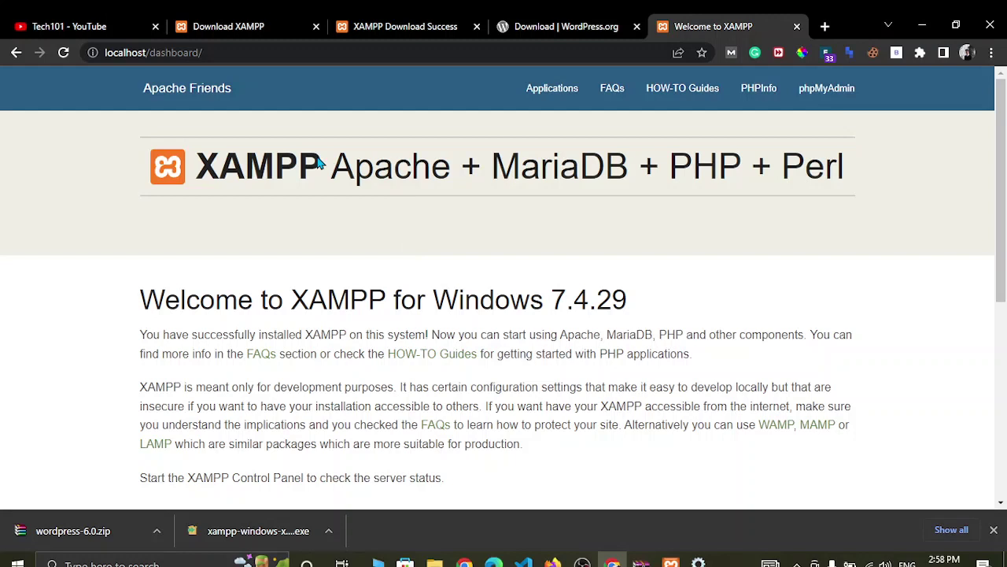
# - Trim 'dashboard/' from the address so it reads localhost/
pyautogui.click(229, 52)
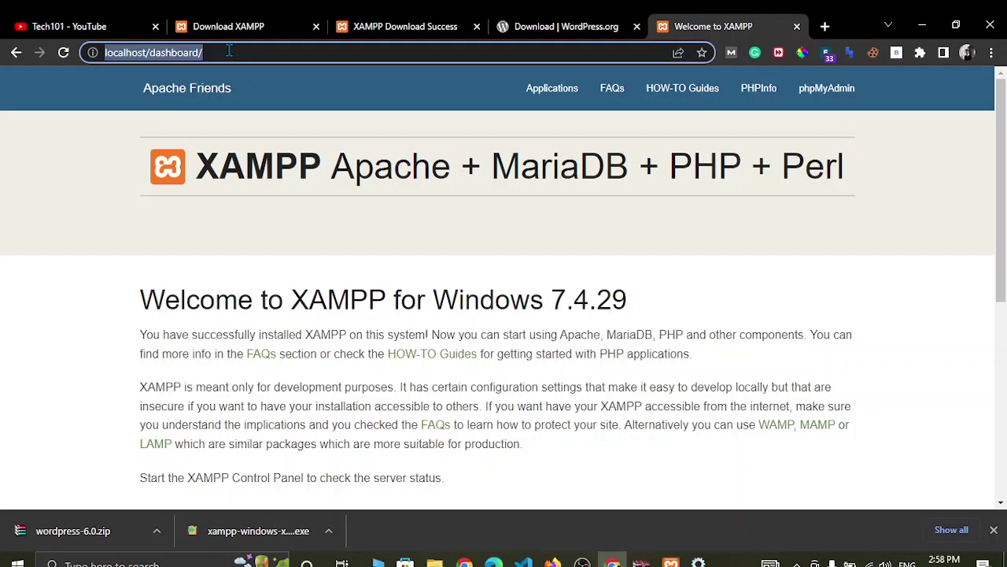
pyautogui.click(222, 223)
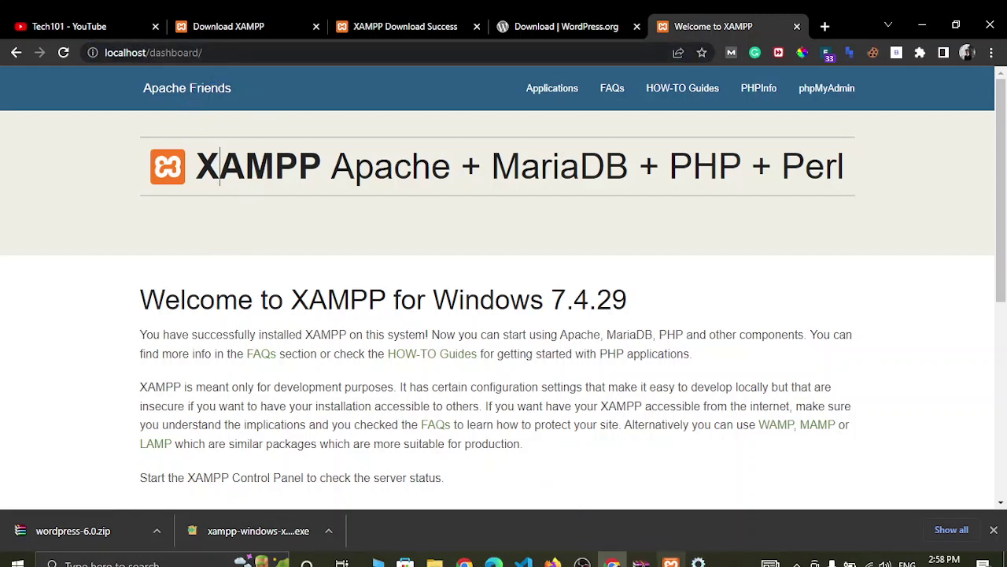
pyautogui.click(670, 563)
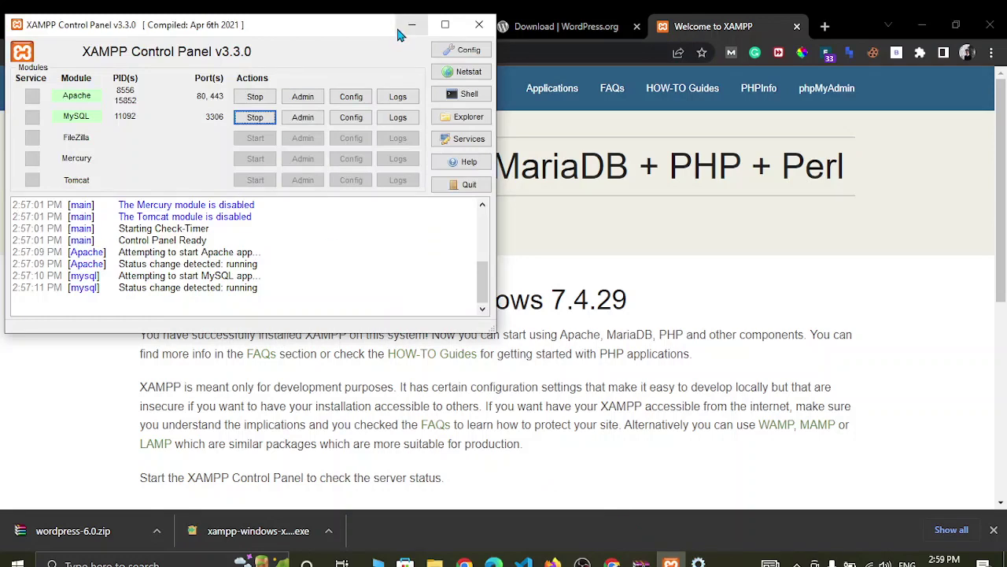
pyautogui.click(397, 31)
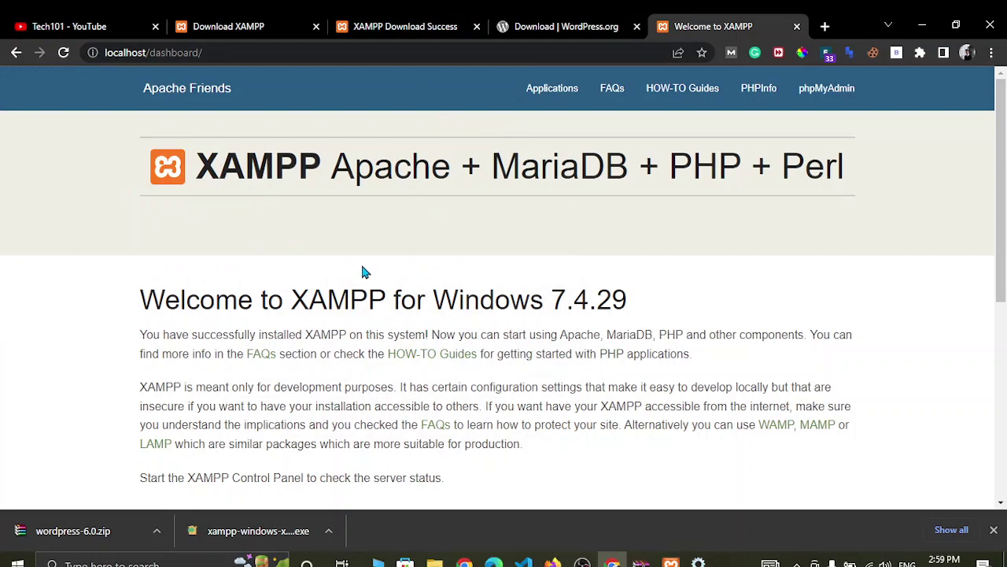
pyautogui.scroll(-5, 362, 270)
pyautogui.scroll(1, 362, 270)
pyautogui.scroll(4, 362, 270)
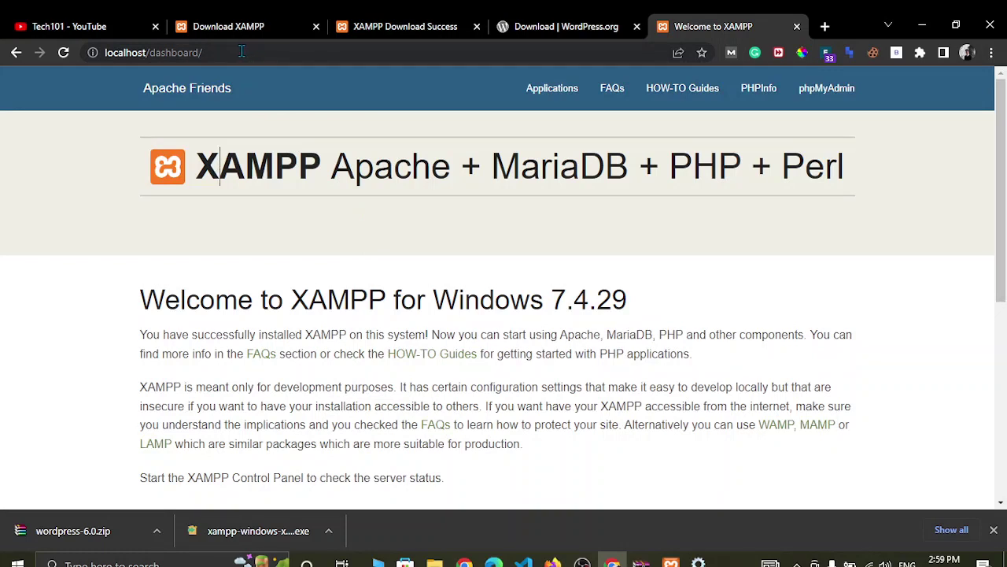
pyautogui.moveTo(208, 52); pyautogui.dragTo(150, 53)
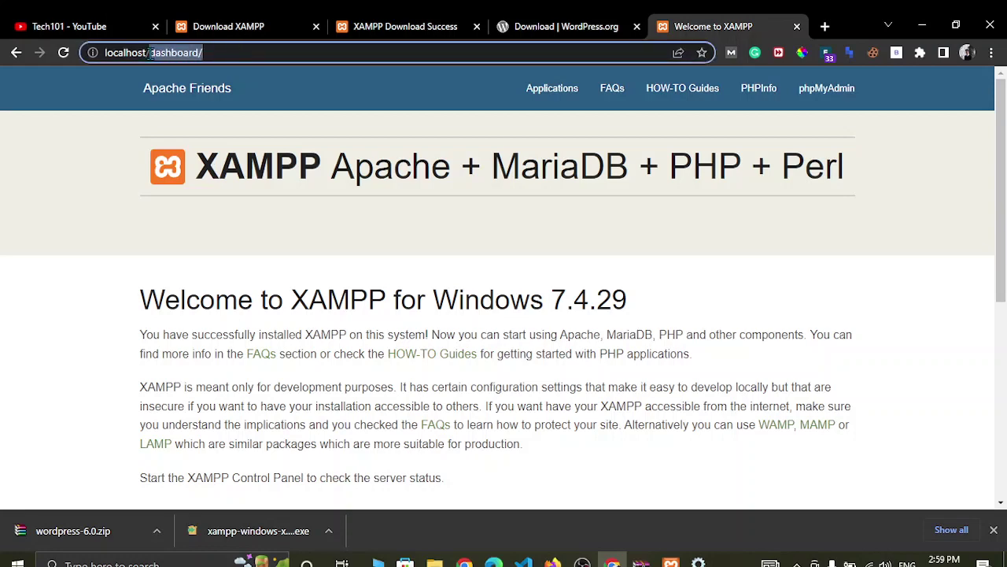
pyautogui.press('BackSpace')
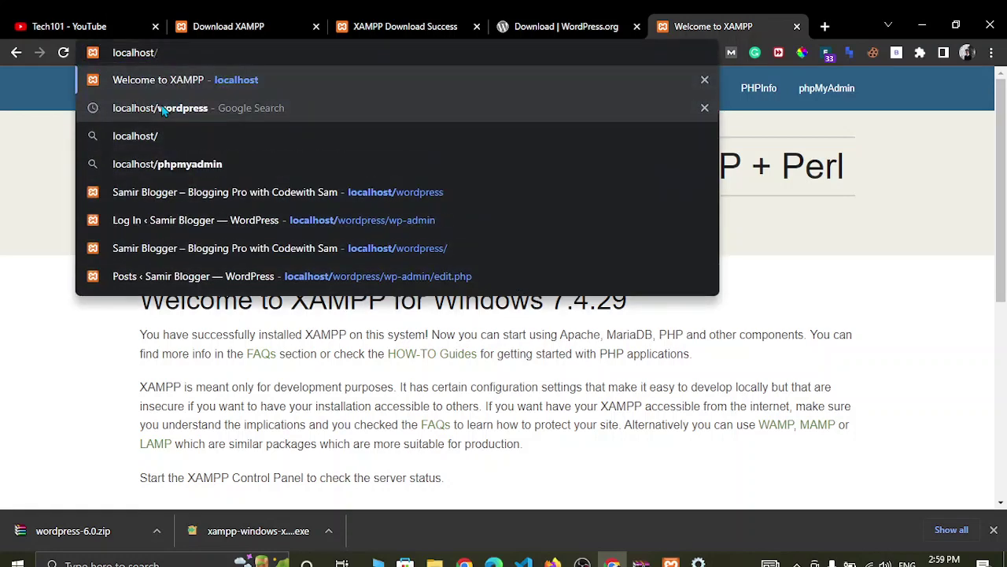
# - Load localhost/phpmyadmin in a new tab to reach phpMyAdmin 5.2.0
pyautogui.write('ph')
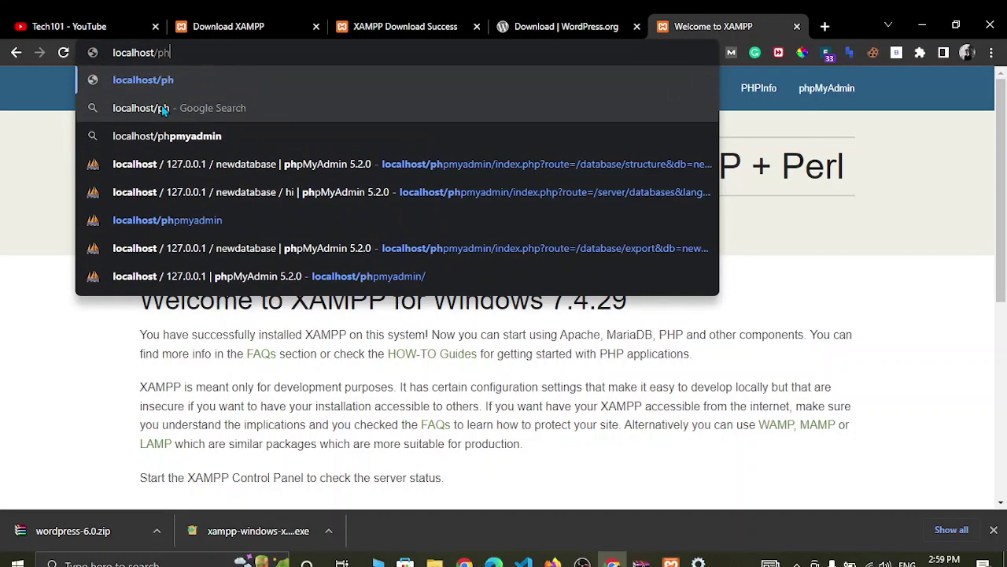
pyautogui.click(219, 137)
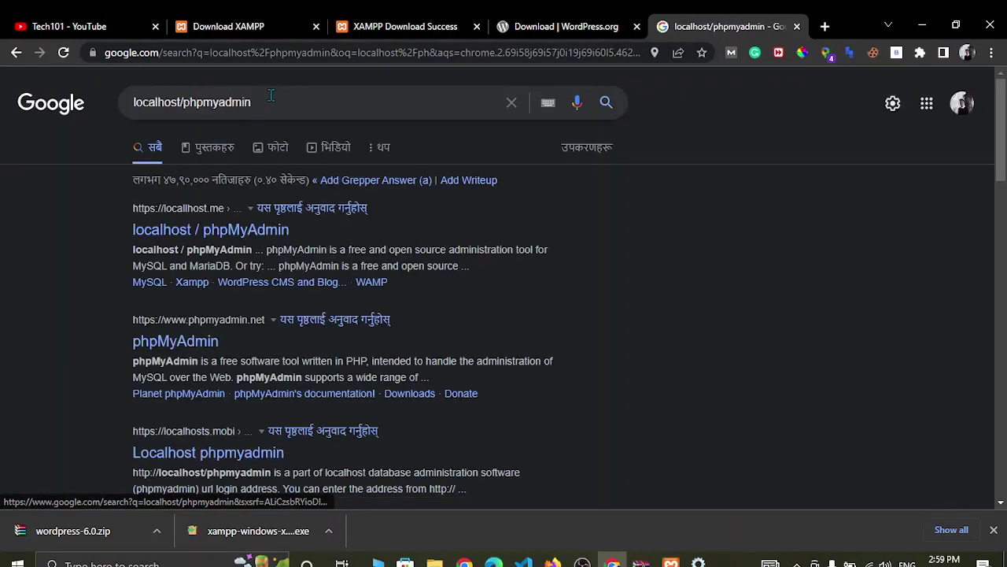
pyautogui.moveTo(267, 103); pyautogui.dragTo(121, 113)
pyautogui.hotkey('ctrl', 'c')
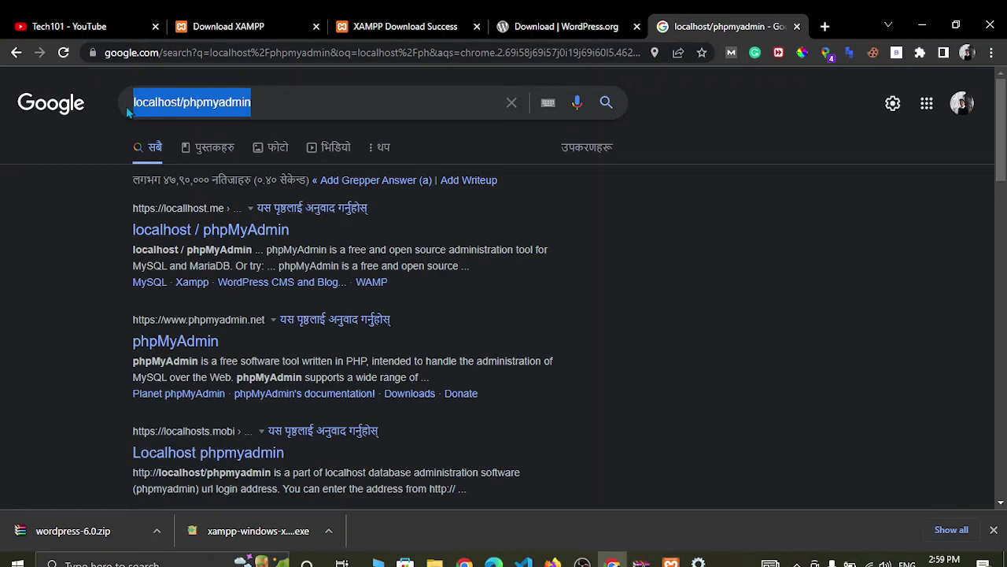
pyautogui.click(824, 26)
pyautogui.hotkey('ctrl', 'v')
pyautogui.press('Return')
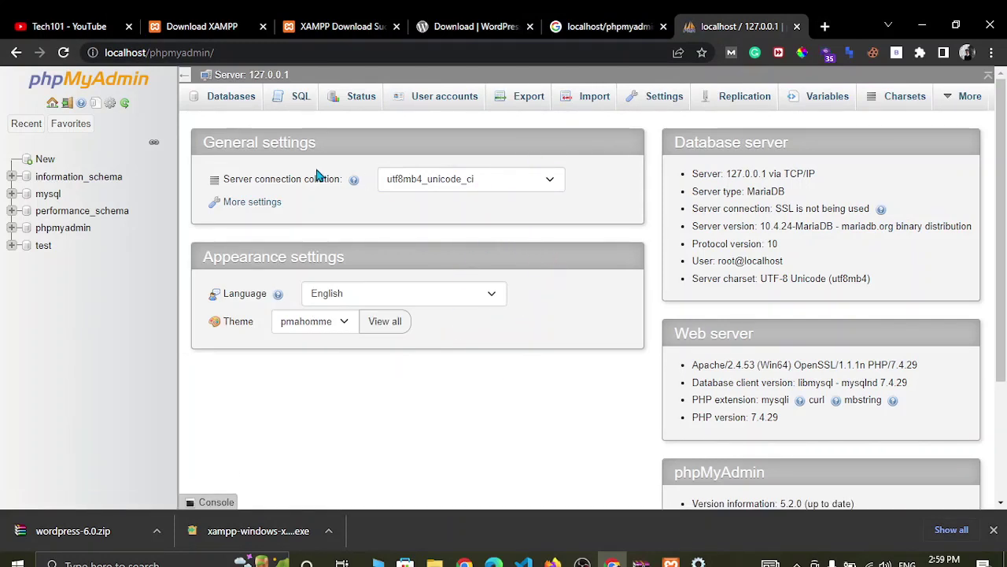
# - Create database 'mywpdatabase' with utf8mb4_general_ci collation, then bring back the XAMPP Control Panel
pyautogui.click(226, 102)
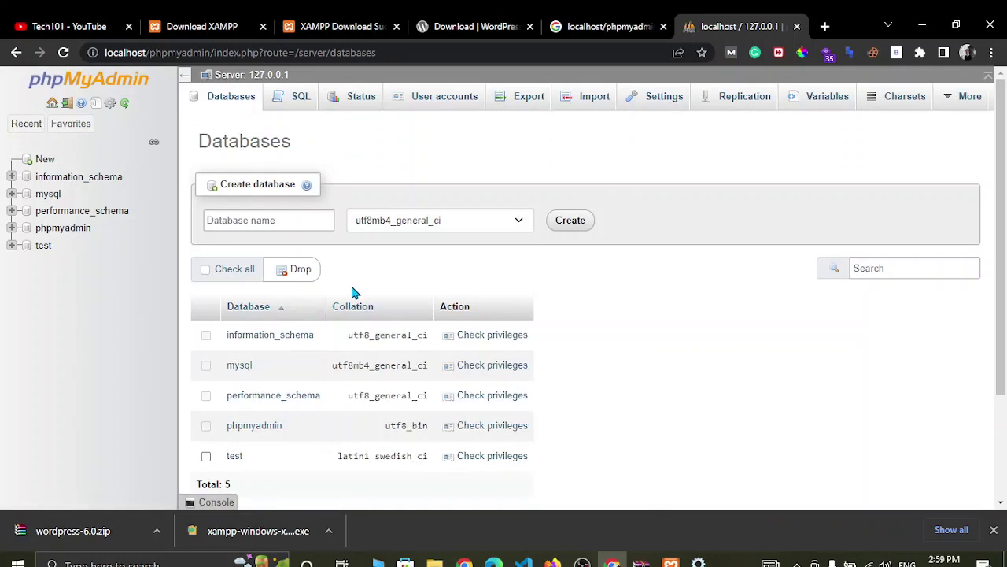
pyautogui.click(268, 225)
pyautogui.write('my')
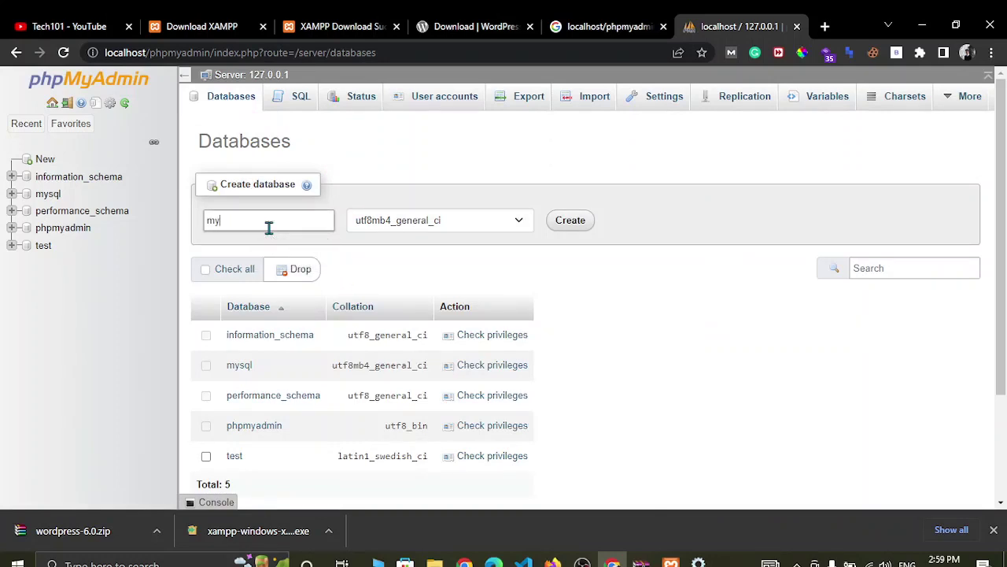
pyautogui.write('wpdatabase')
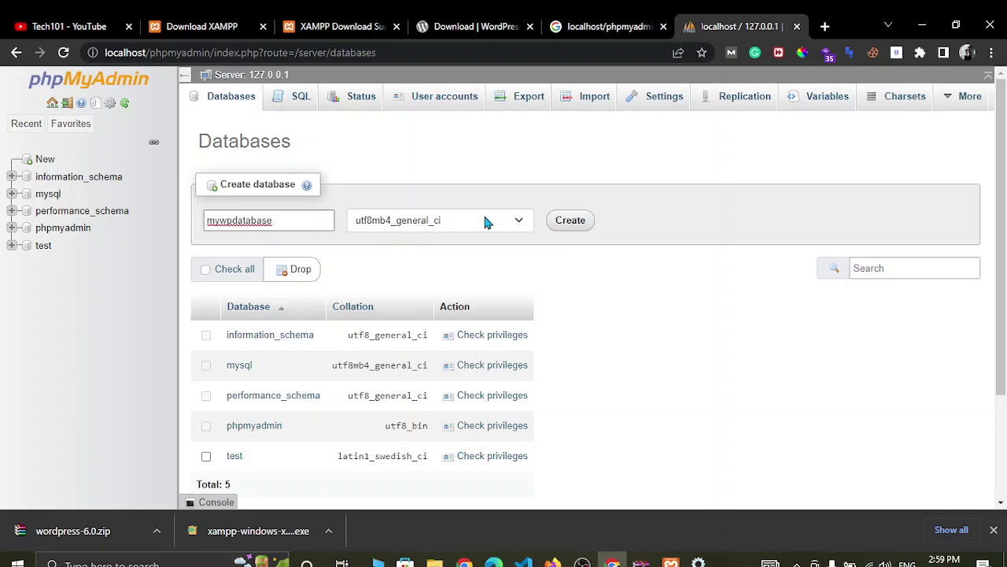
pyautogui.click(517, 224)
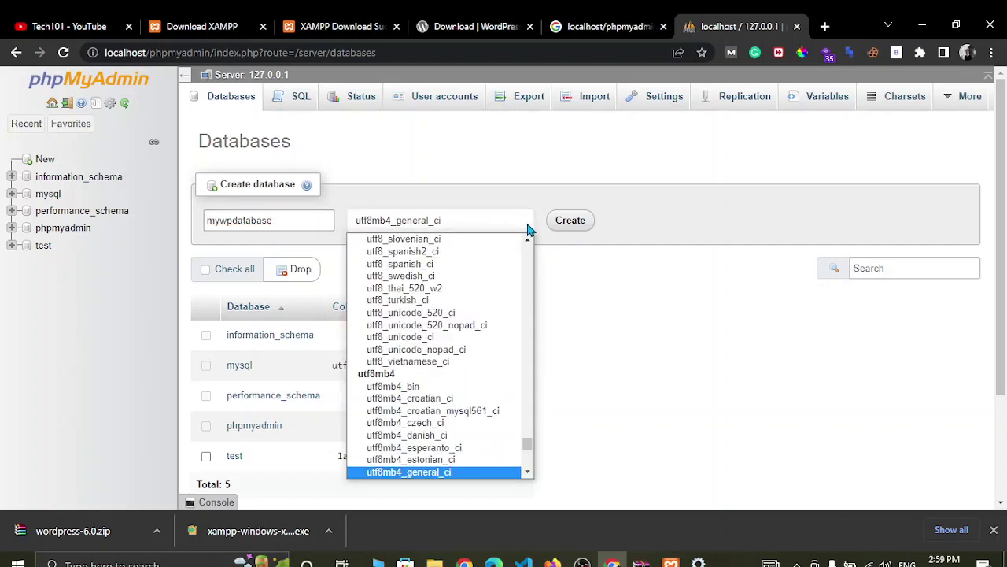
pyautogui.click(521, 220)
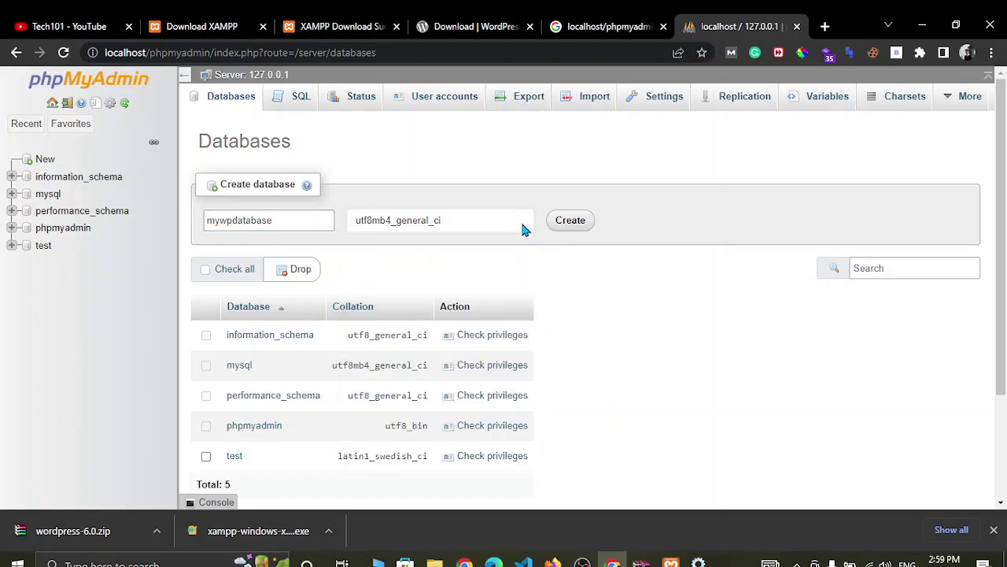
pyautogui.click(572, 221)
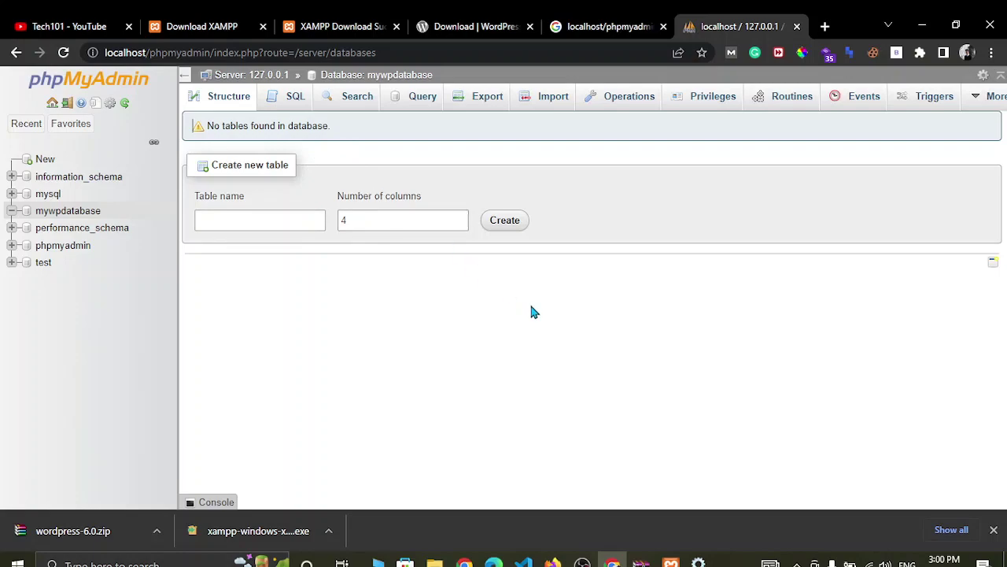
pyautogui.moveTo(670, 562)
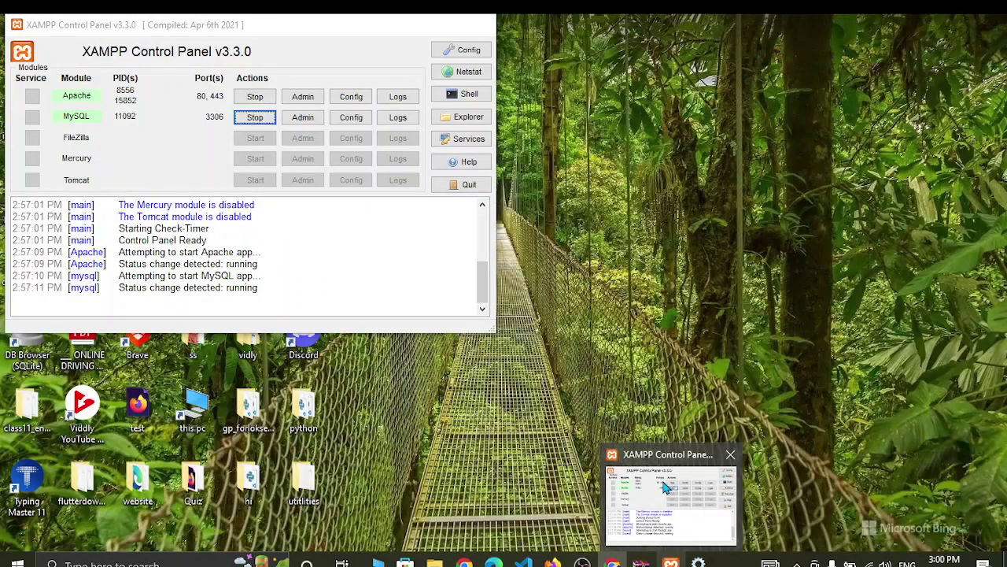
pyautogui.click(665, 487)
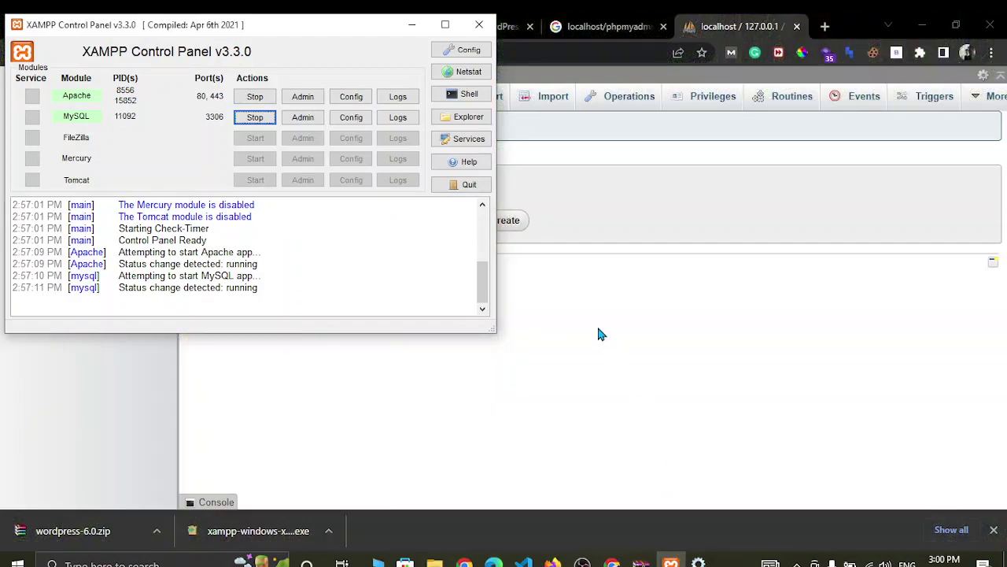
# - Open the xamppdata folder from XAMPP, maximize the window, and enter htdocs
pyautogui.click(460, 117)
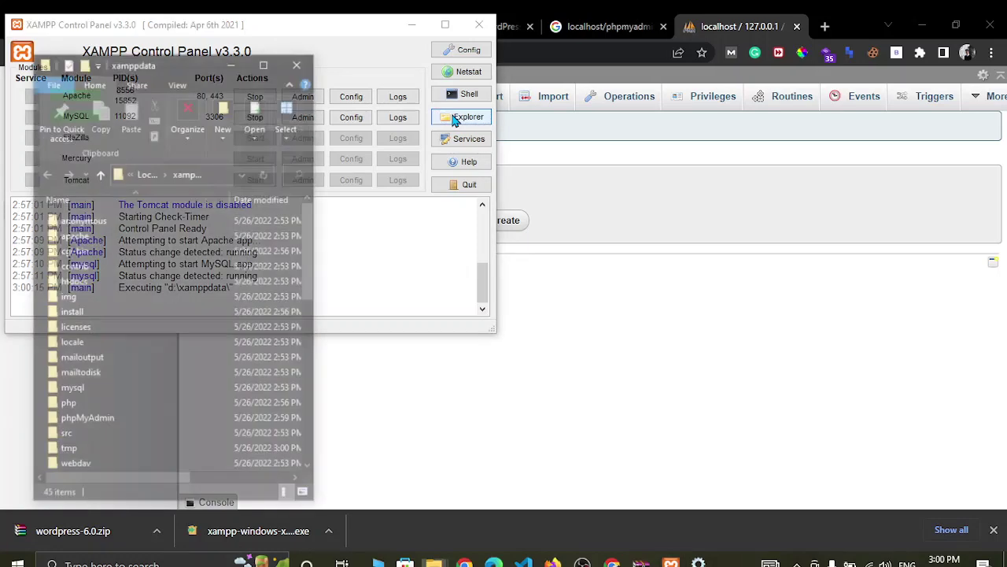
pyautogui.click(266, 62)
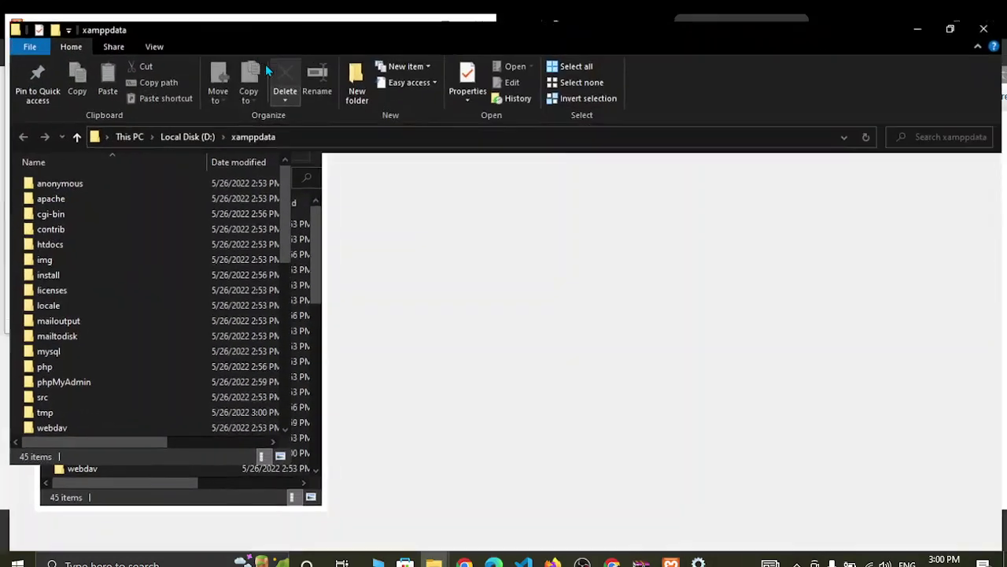
pyautogui.doubleClick(78, 245)
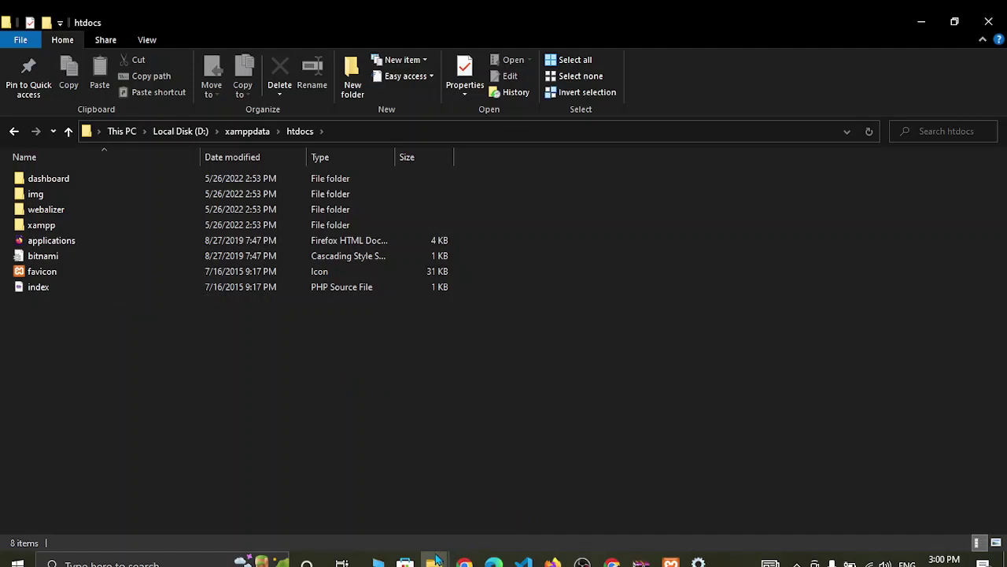
# - Copy the wordpress folder from wordpress-6.0 and paste it into htdocs
pyautogui.moveTo(432, 560)
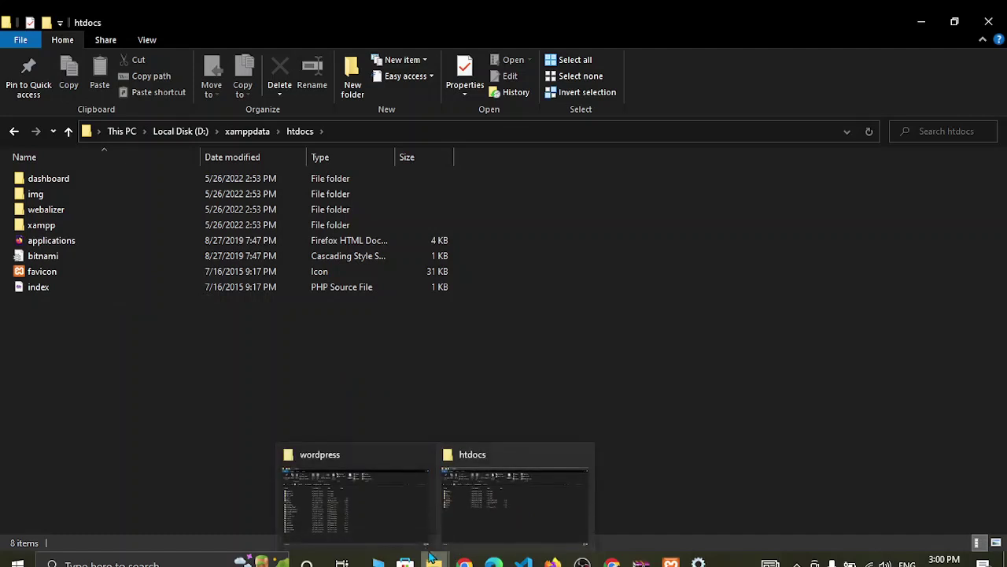
pyautogui.click(351, 488)
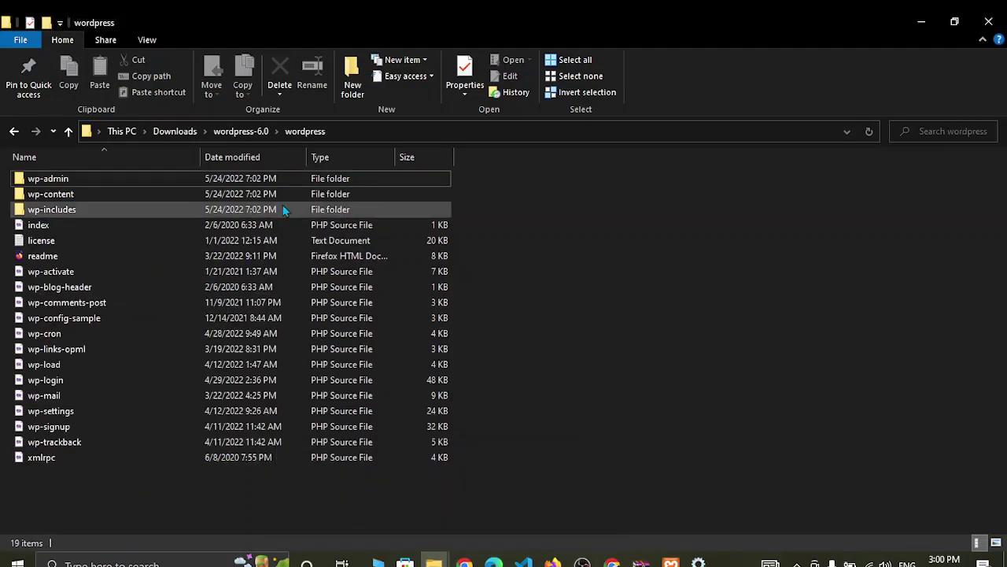
pyautogui.click(241, 131)
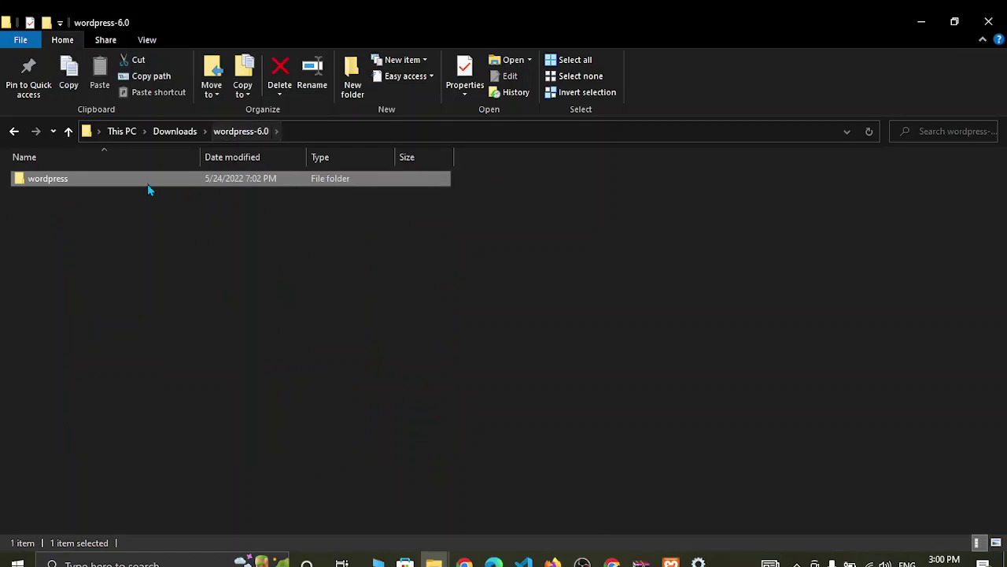
pyautogui.rightClick(114, 178)
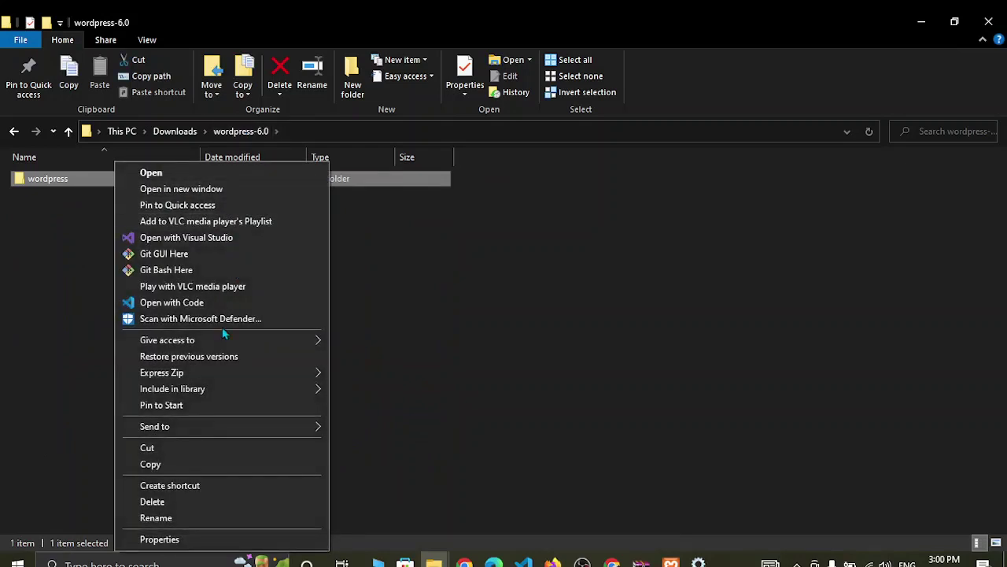
pyautogui.click(155, 464)
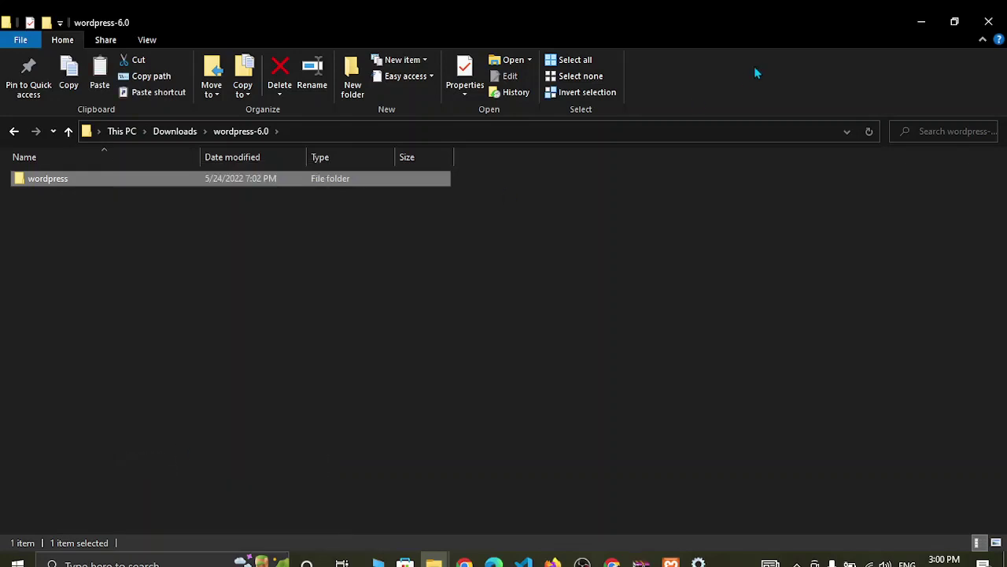
pyautogui.click(923, 24)
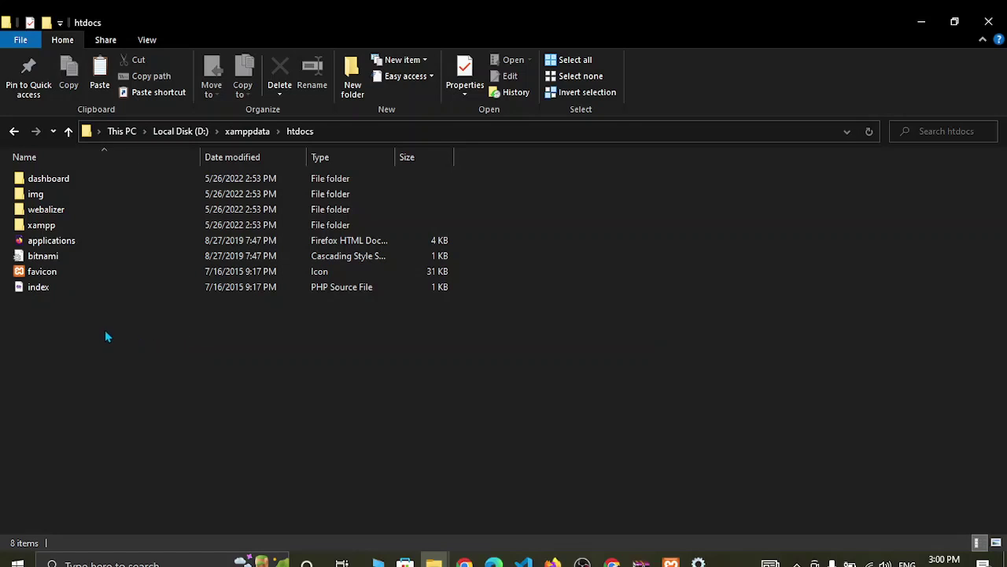
pyautogui.rightClick(101, 403)
pyautogui.click(145, 228)
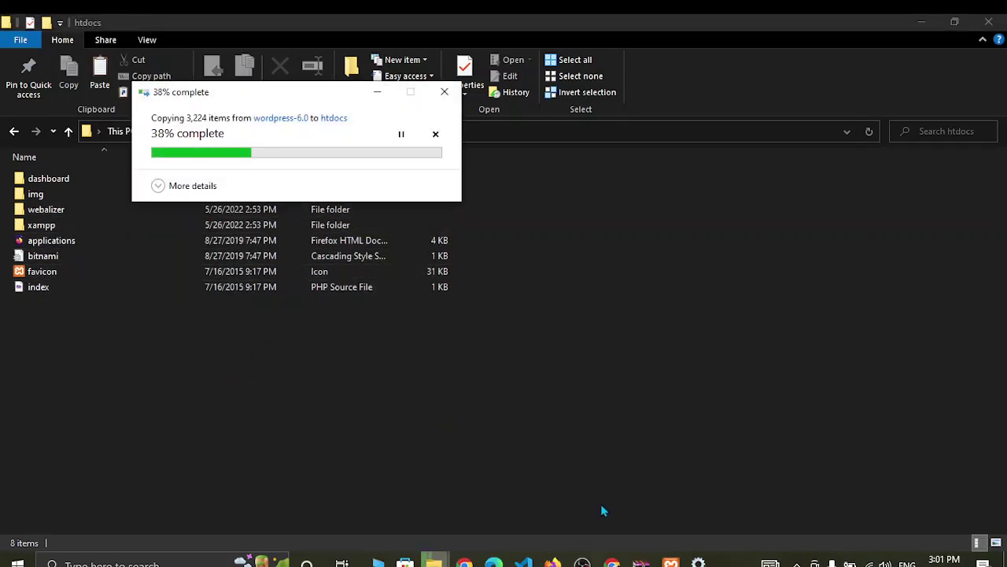
# - Return to the phpMyAdmin tab in Chrome
pyautogui.moveTo(670, 562)
pyautogui.click(665, 461)
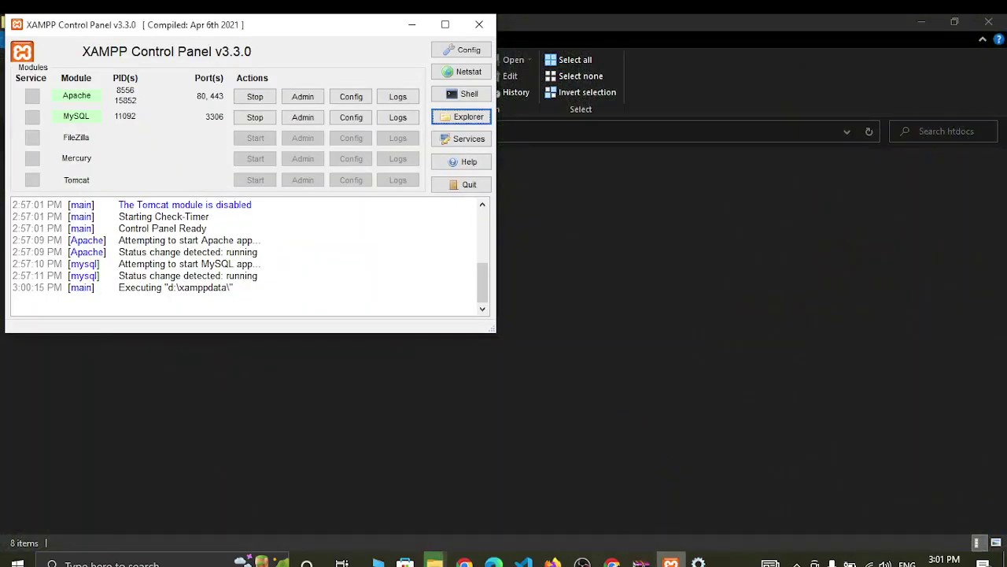
pyautogui.moveTo(671, 562)
pyautogui.moveTo(649, 509)
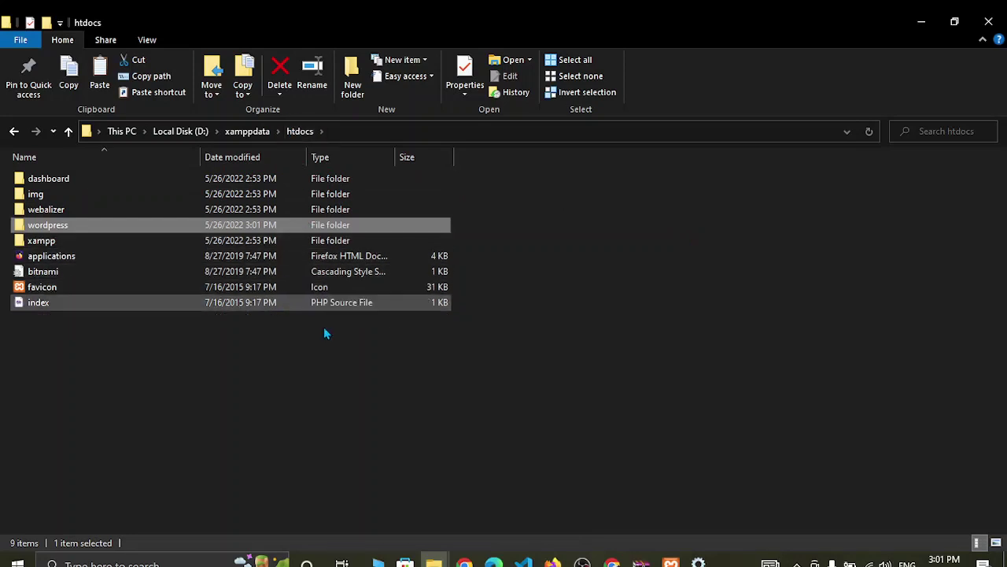
pyautogui.moveTo(613, 562)
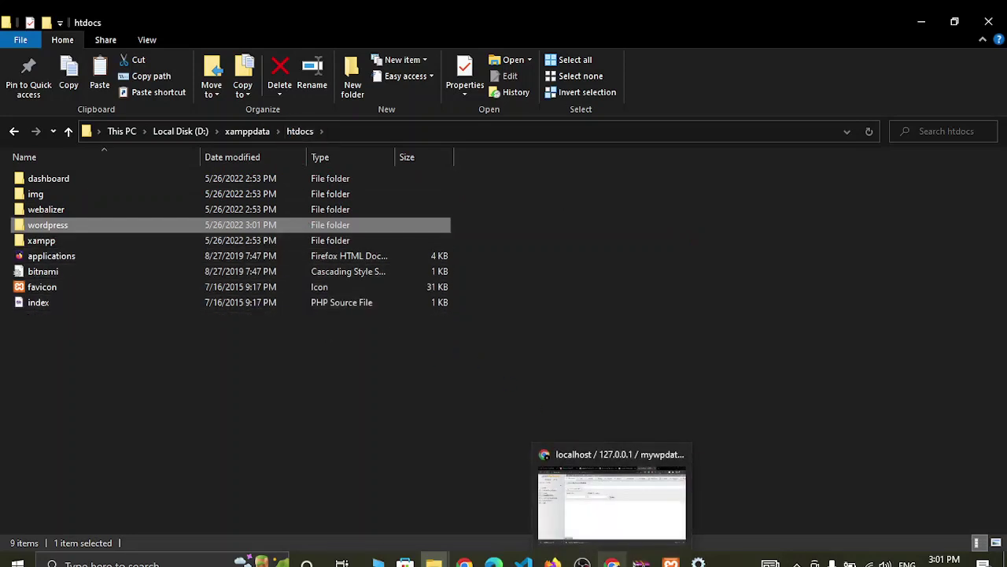
pyautogui.click(618, 476)
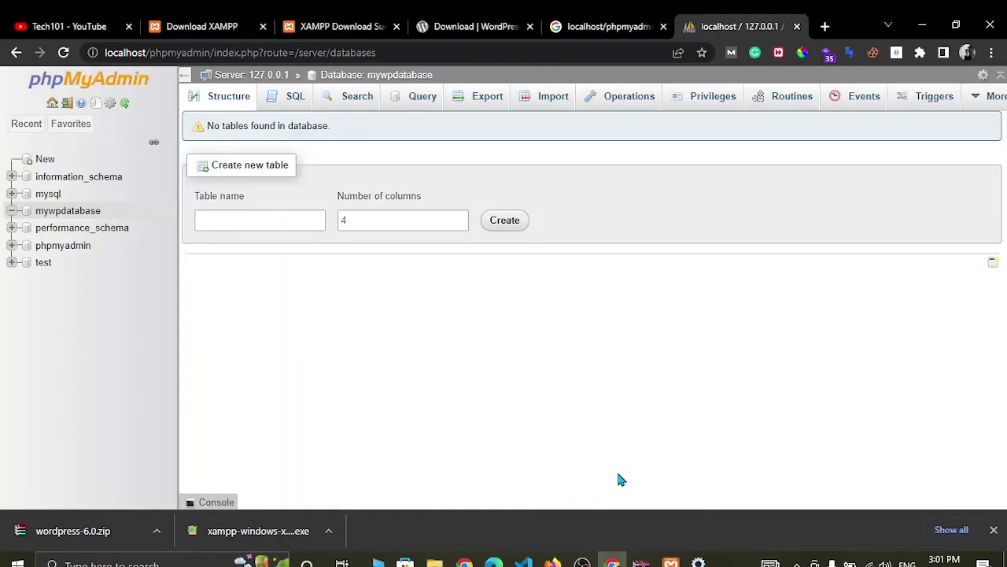
# - Replace the address path with localhost/wordpress and load it
pyautogui.moveTo(399, 52); pyautogui.dragTo(150, 59)
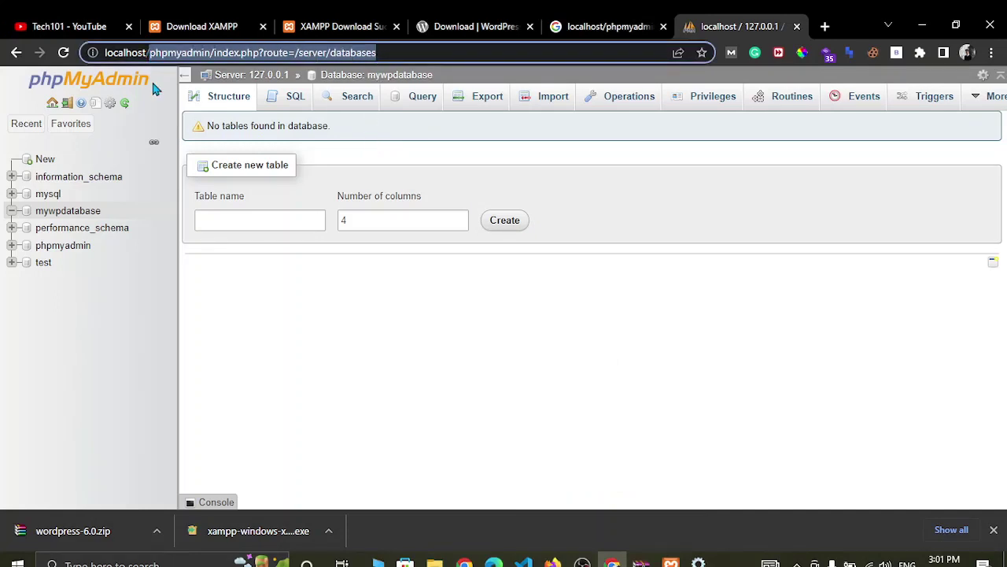
pyautogui.press('BackSpace')
pyautogui.write('wordpress')
pyautogui.press('Return')
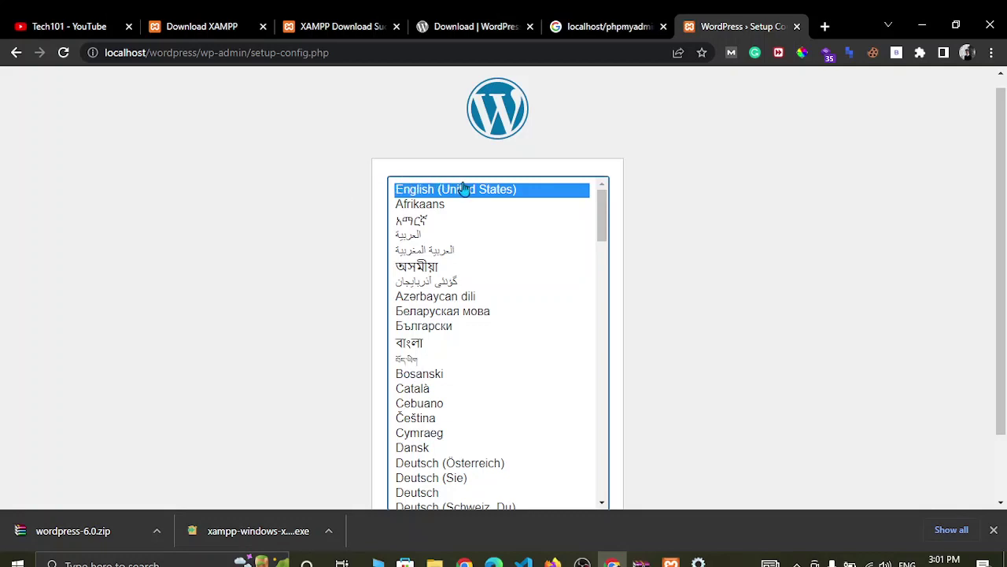
# - Continue with English (United States), review the required database details, and proceed with Let's go!
pyautogui.scroll(-1, 696, 263)
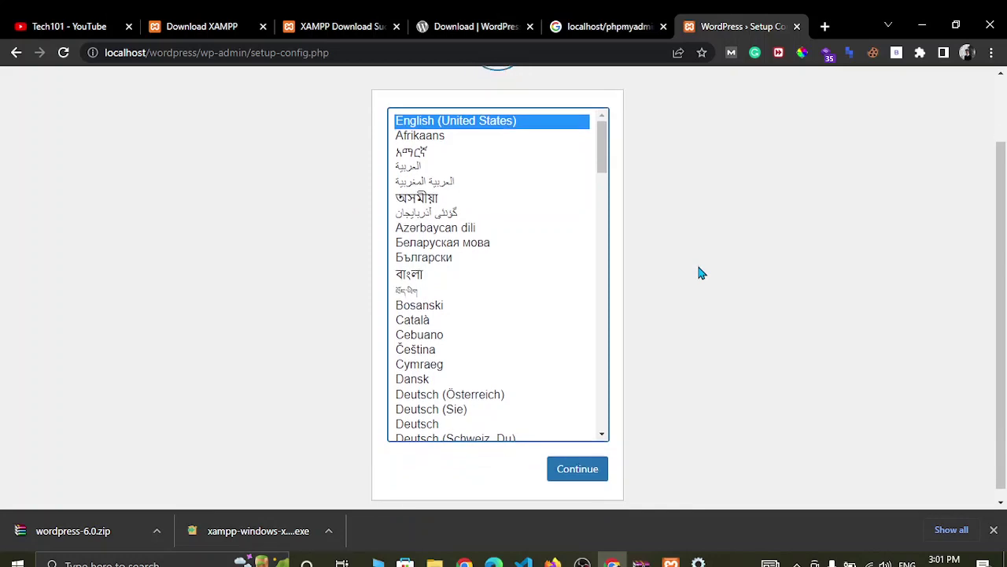
pyautogui.click(554, 463)
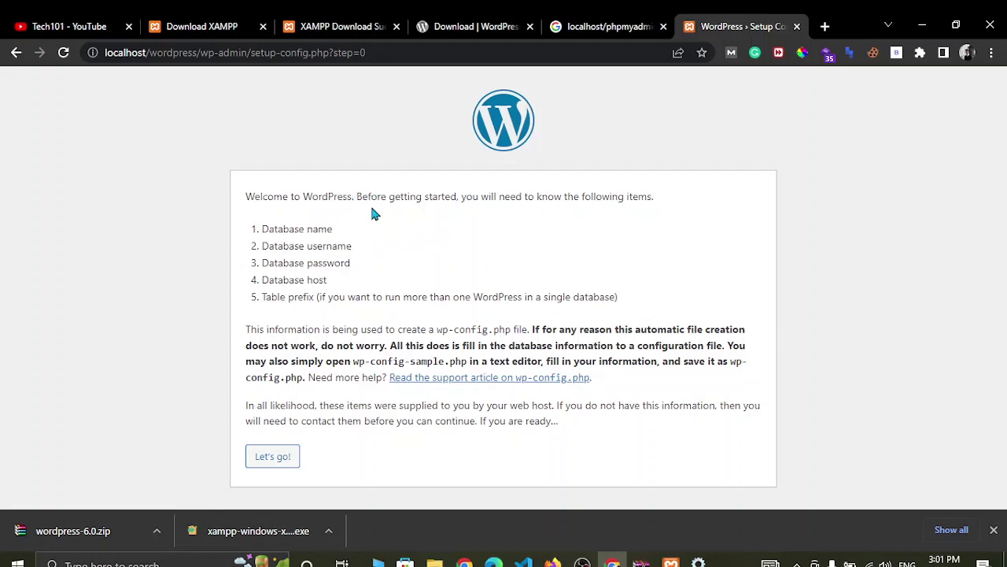
pyautogui.tripleClick(302, 231)
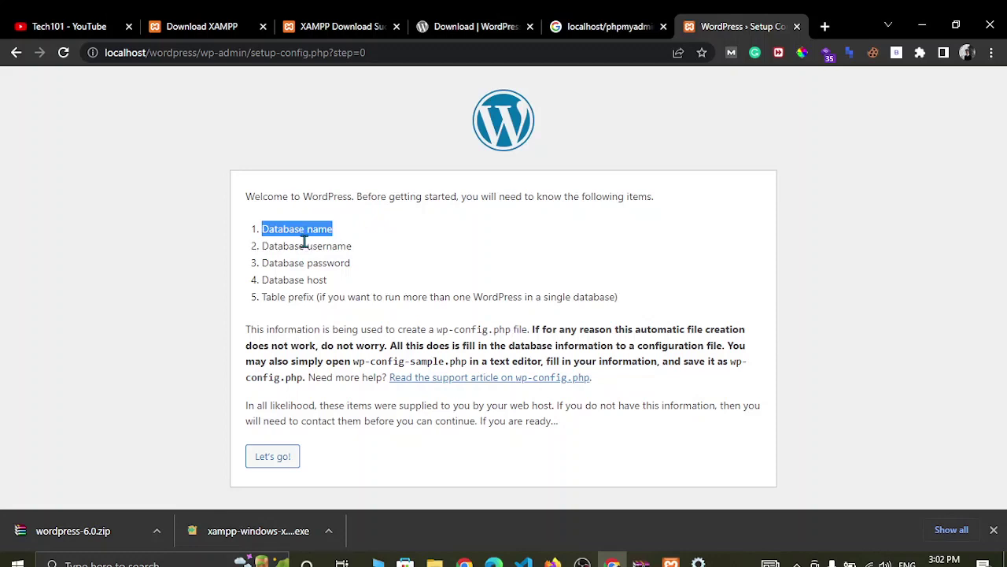
pyautogui.tripleClick(287, 247)
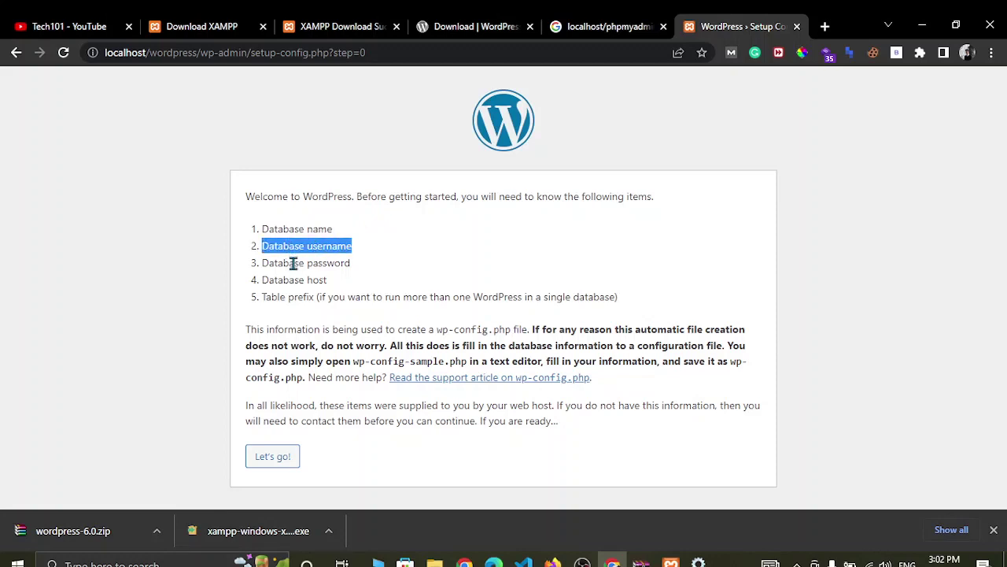
pyautogui.click(280, 251)
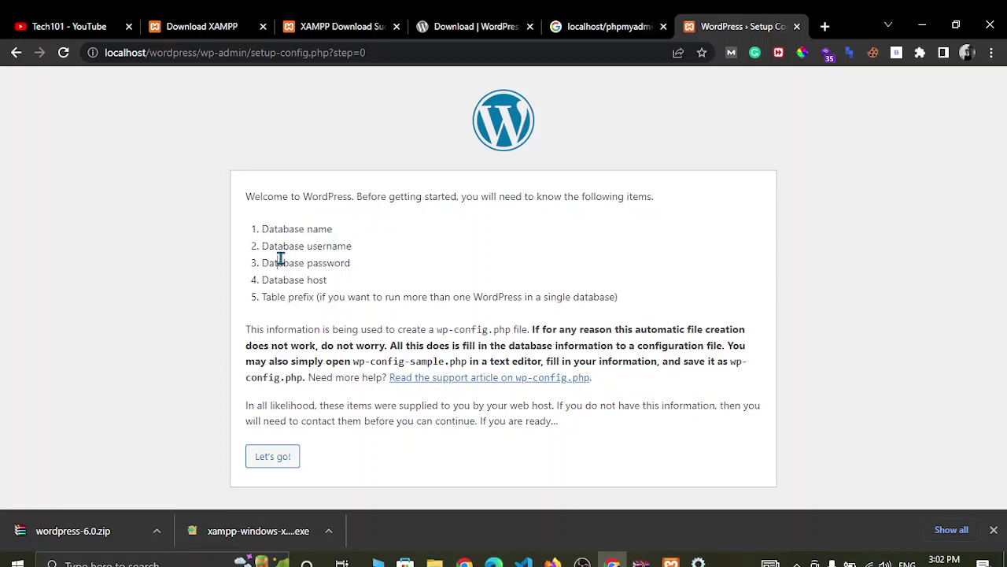
pyautogui.tripleClick(282, 263)
pyautogui.tripleClick(284, 280)
pyautogui.click(321, 296)
pyautogui.click(272, 461)
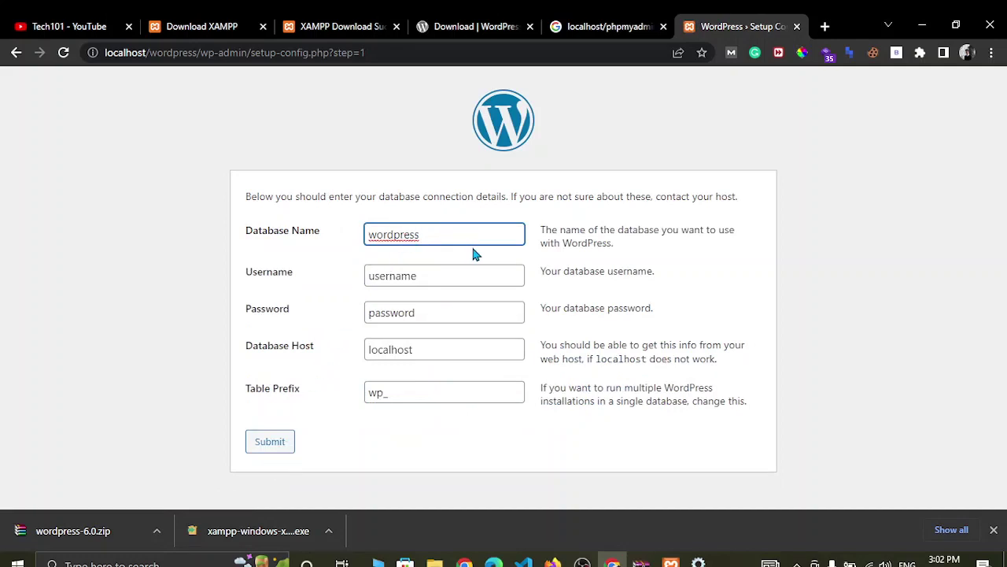
pyautogui.click(643, 21)
# - Open a new browser tab and enter the localhost/phpmyadmin address
pyautogui.click(465, 26)
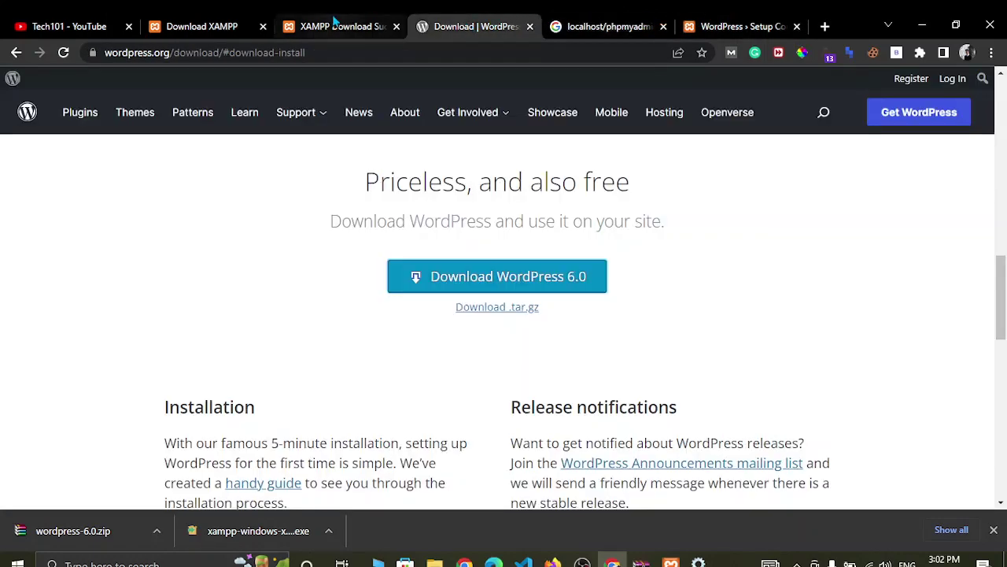
pyautogui.click(335, 23)
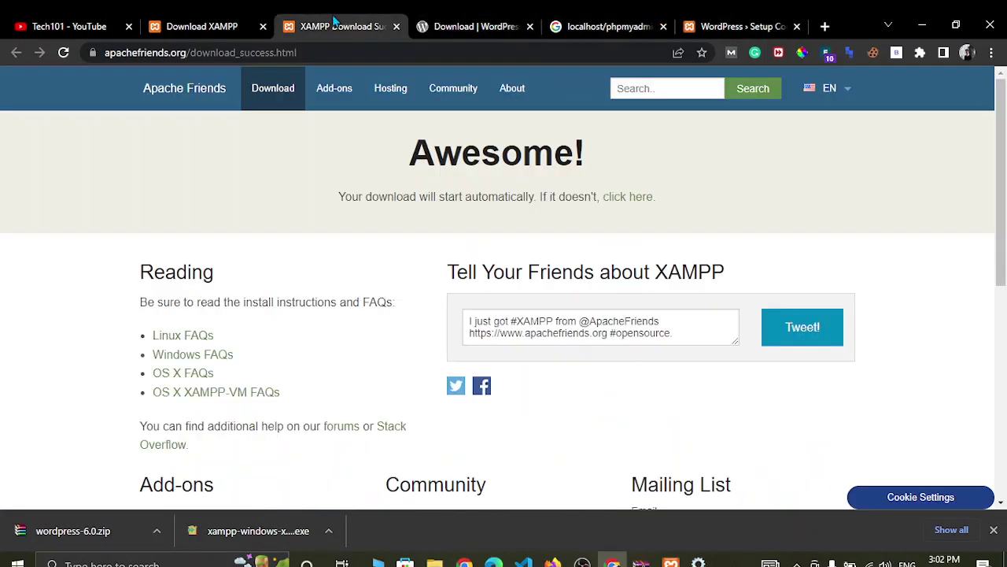
pyautogui.click(825, 26)
pyautogui.write('locla')
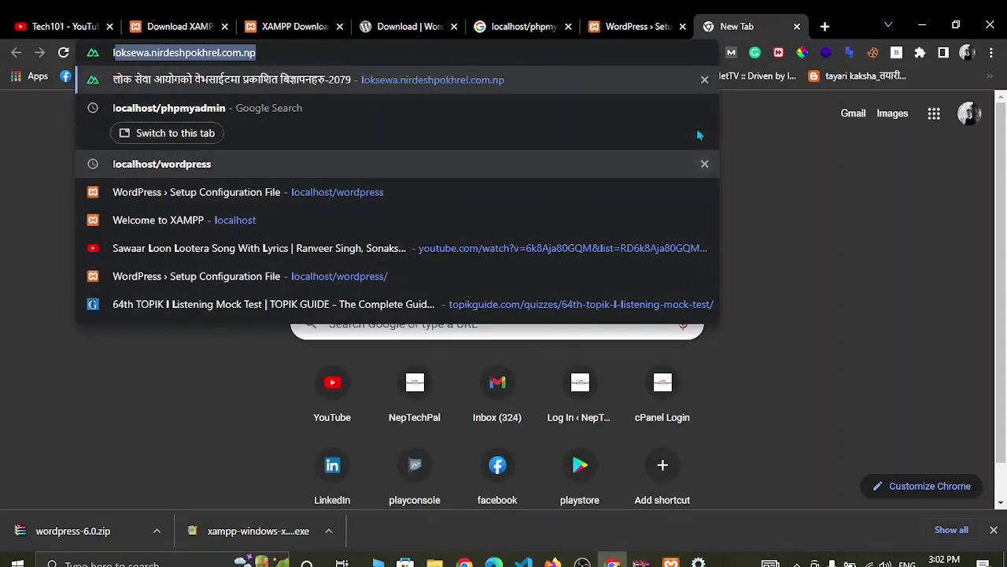
pyautogui.press('BackSpace')
pyautogui.press('BackSpace')
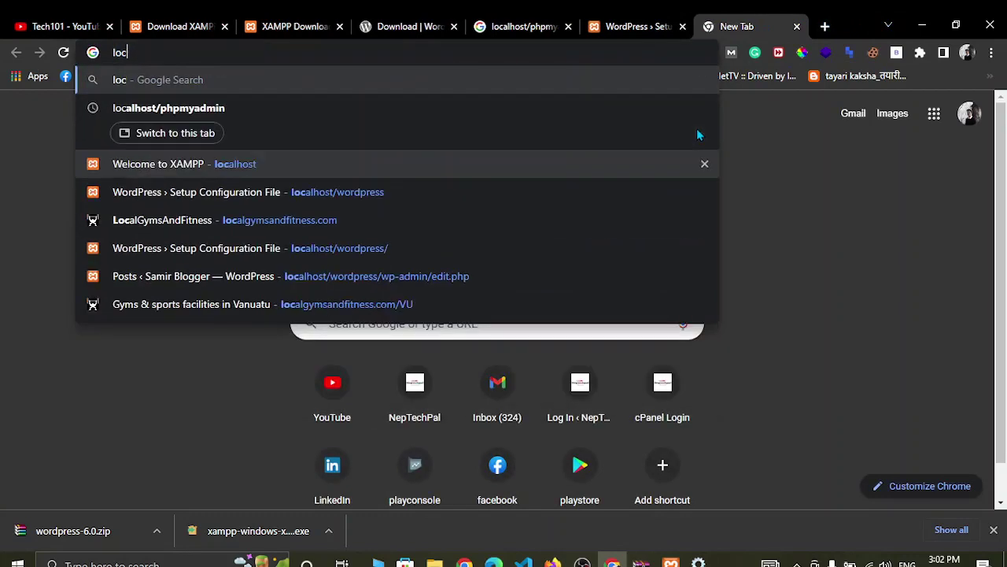
pyautogui.write('al')
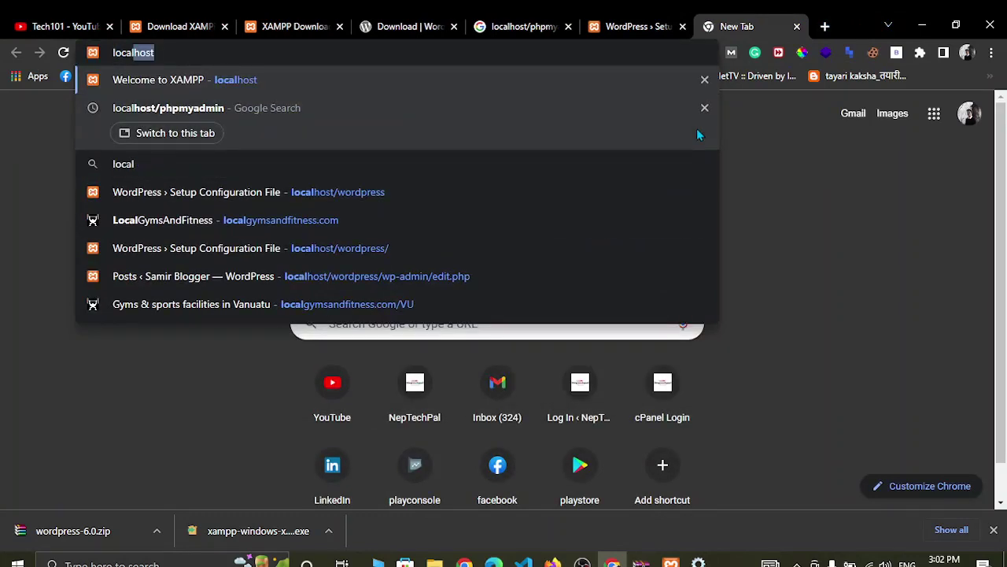
pyautogui.write('host/php')
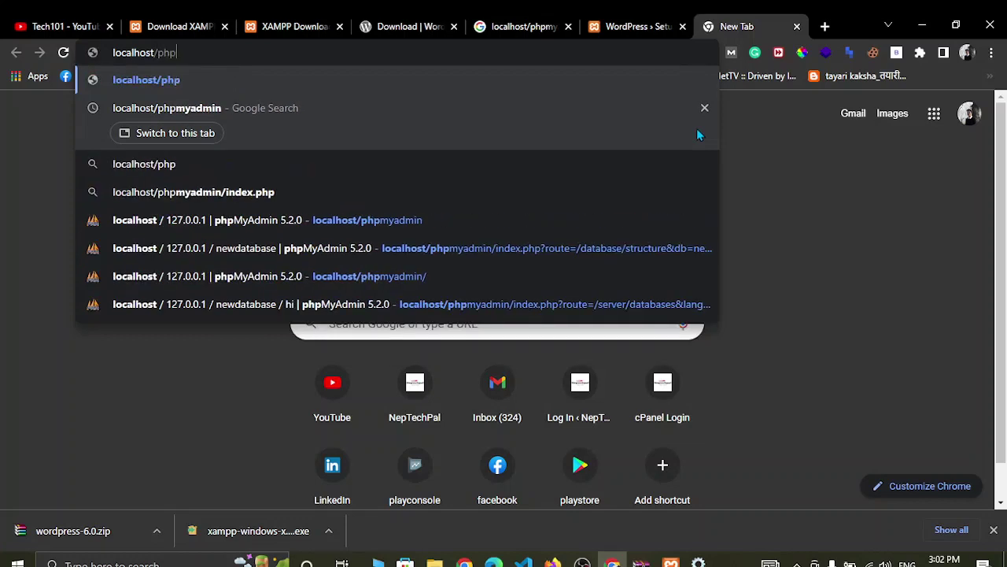
pyautogui.write('m')
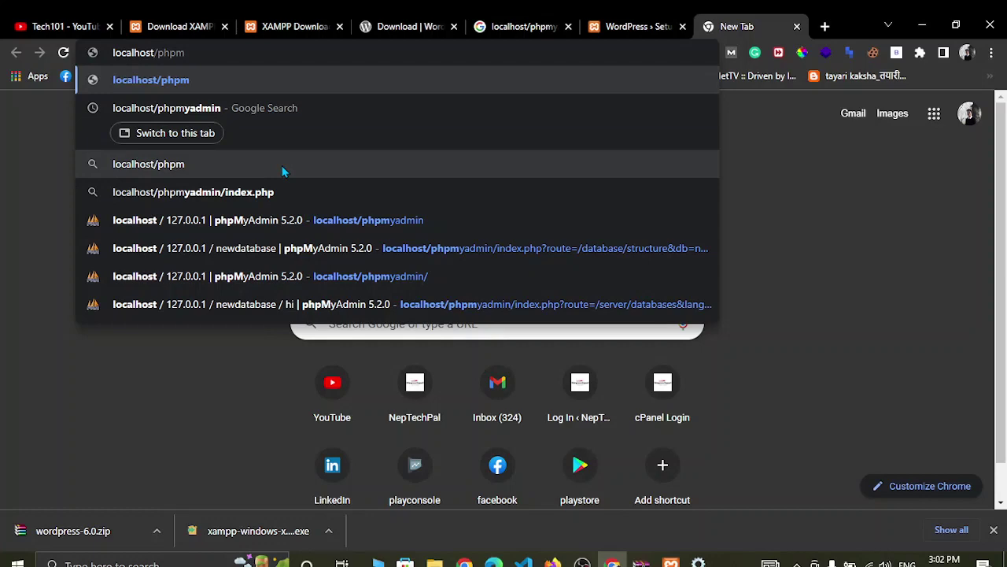
# - Load phpMyAdmin and check that the Databases list includes mywpdatabase
pyautogui.click(227, 228)
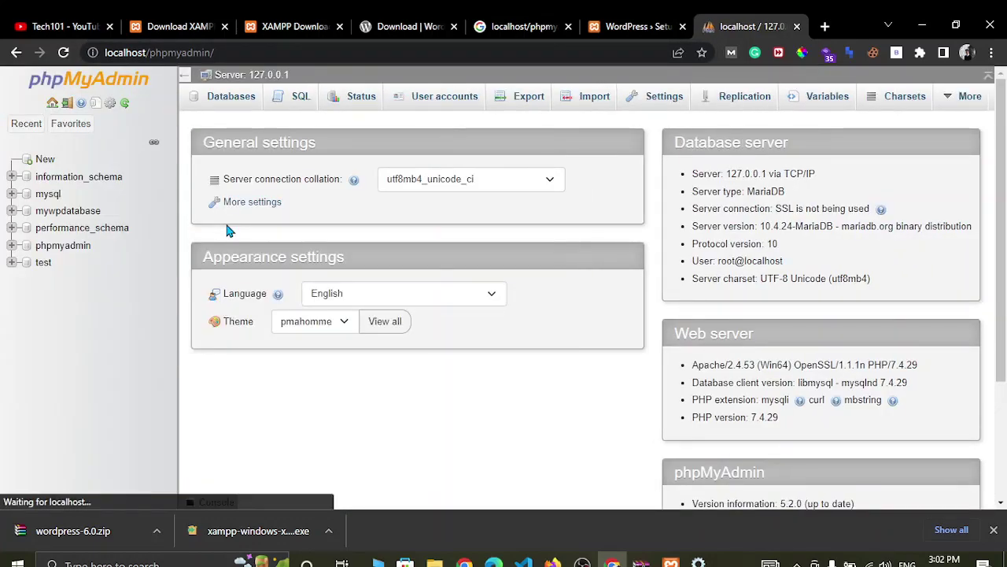
pyautogui.click(228, 96)
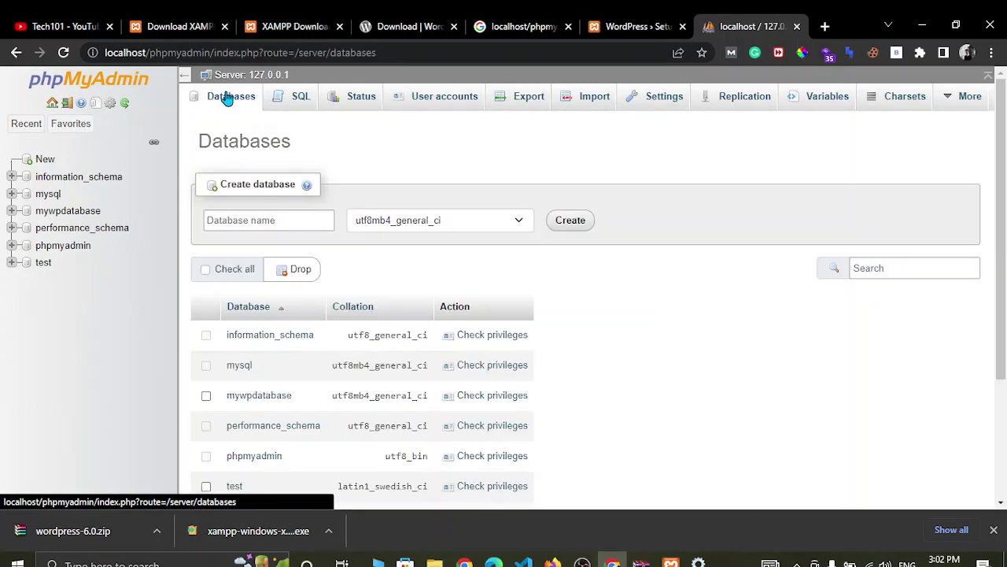
pyautogui.scroll(-3, 331, 423)
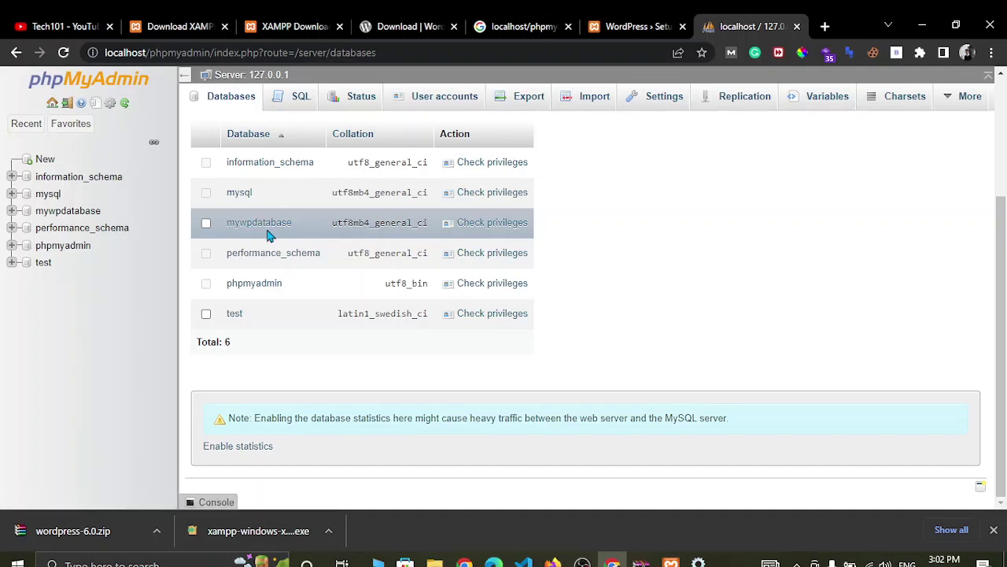
# - Back on the WordPress setup form, select the default Database Name to replace it
pyautogui.click(639, 26)
pyautogui.click(461, 230)
pyautogui.moveTo(441, 242); pyautogui.dragTo(331, 247)
# - Enter database mywpdatabase and username root, keep host localhost, and submit
pyautogui.write('m')
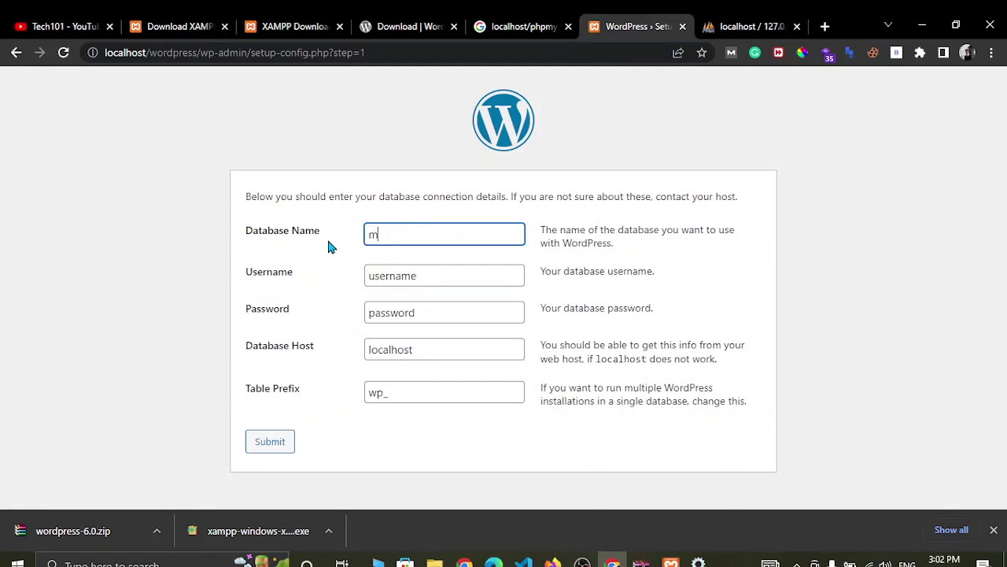
pyautogui.write('ywpdatabase')
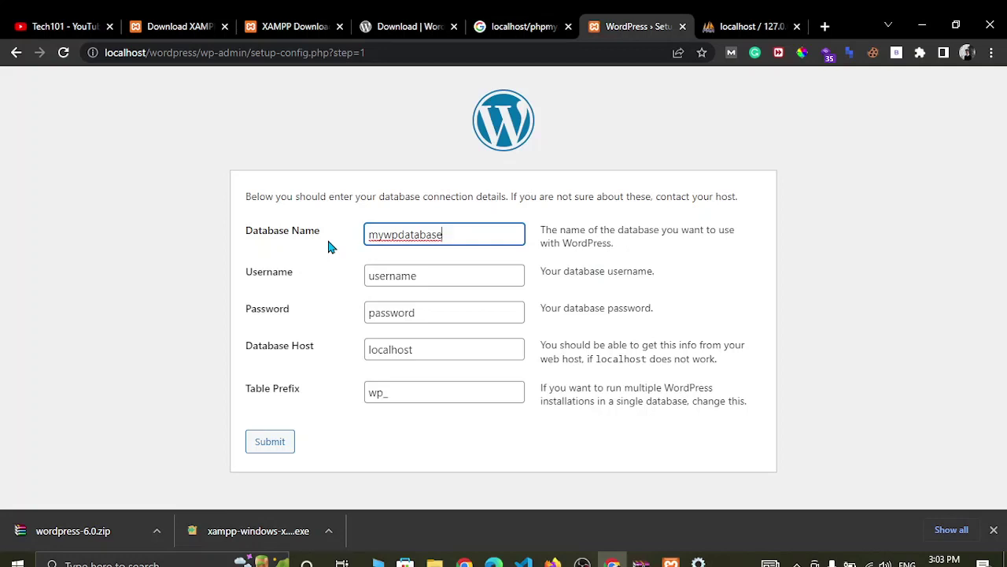
pyautogui.click(389, 280)
pyautogui.write('root')
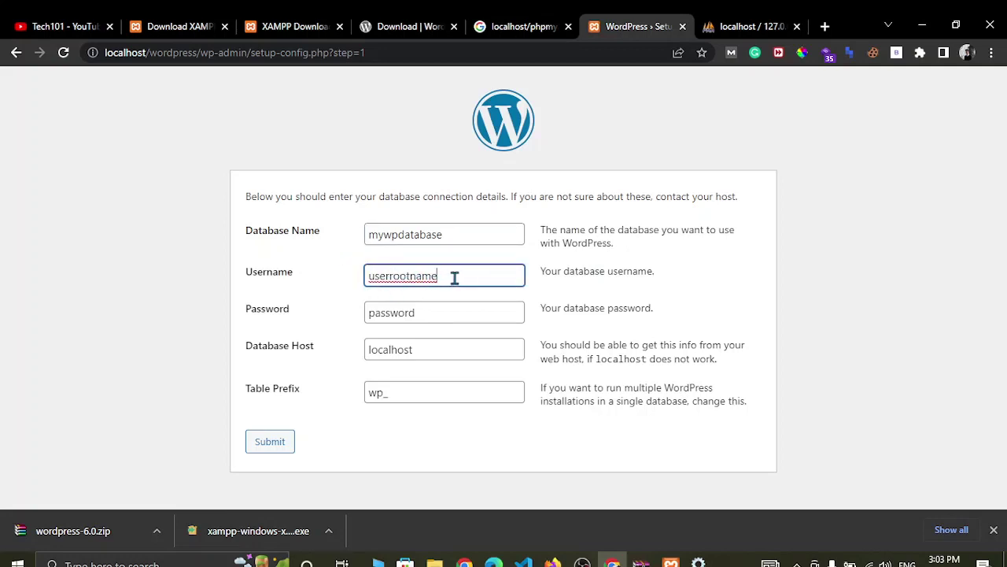
pyautogui.moveTo(457, 276); pyautogui.dragTo(349, 290)
pyautogui.press('BackSpace')
pyautogui.write('root')
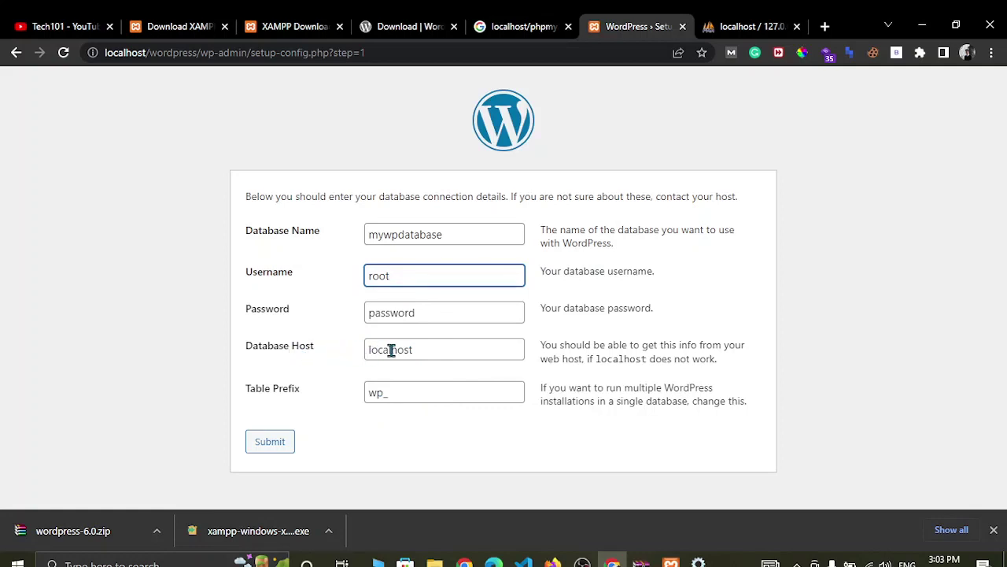
pyautogui.moveTo(428, 351); pyautogui.dragTo(405, 351)
pyautogui.click(423, 457)
pyautogui.click(260, 444)
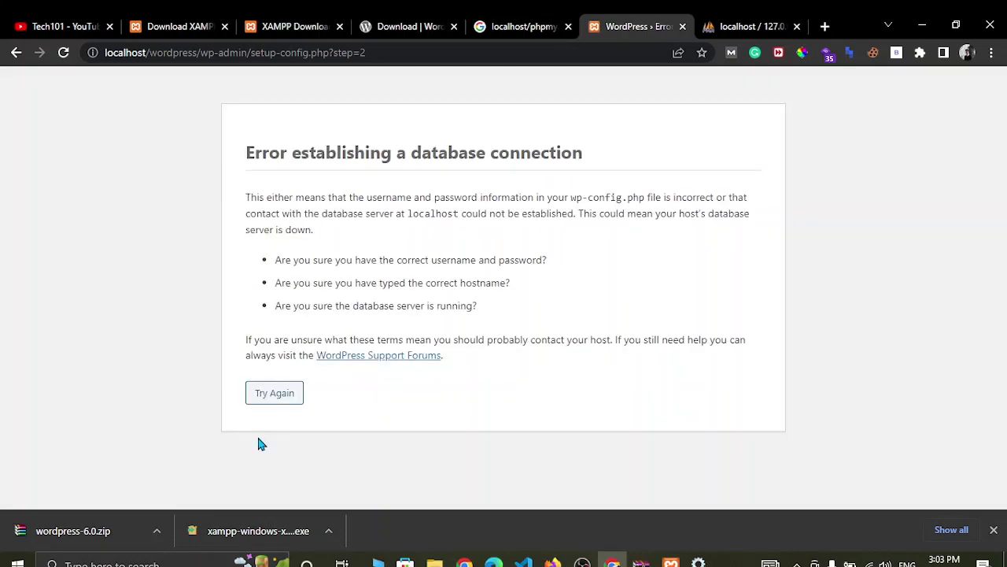
# - Read the 'Error establishing a database connection' heading and its explanation
pyautogui.moveTo(281, 152); pyautogui.dragTo(590, 147)
pyautogui.click(590, 146)
pyautogui.tripleClick(509, 199)
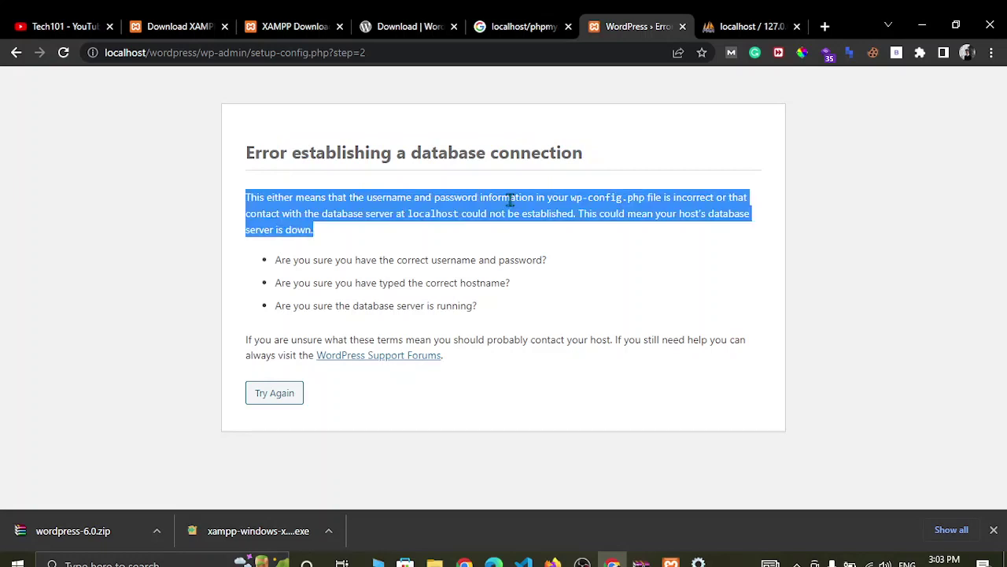
pyautogui.click(509, 199)
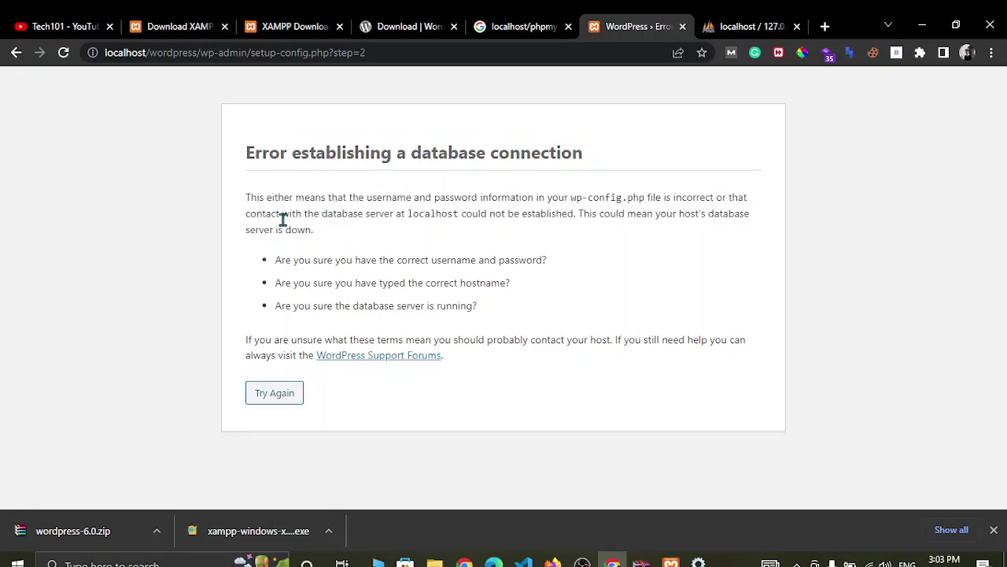
pyautogui.doubleClick(322, 213)
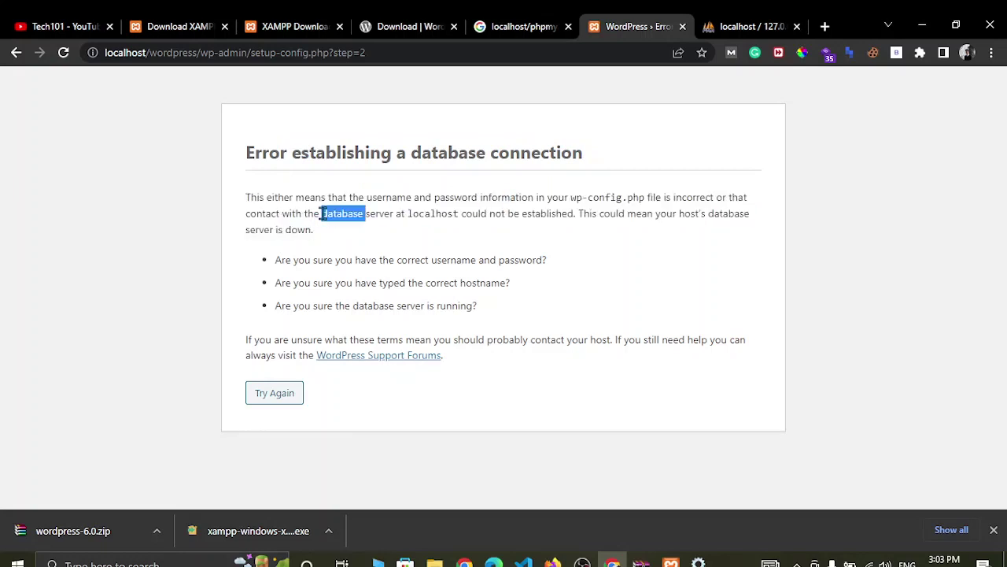
pyautogui.tripleClick(322, 213)
pyautogui.click(322, 213)
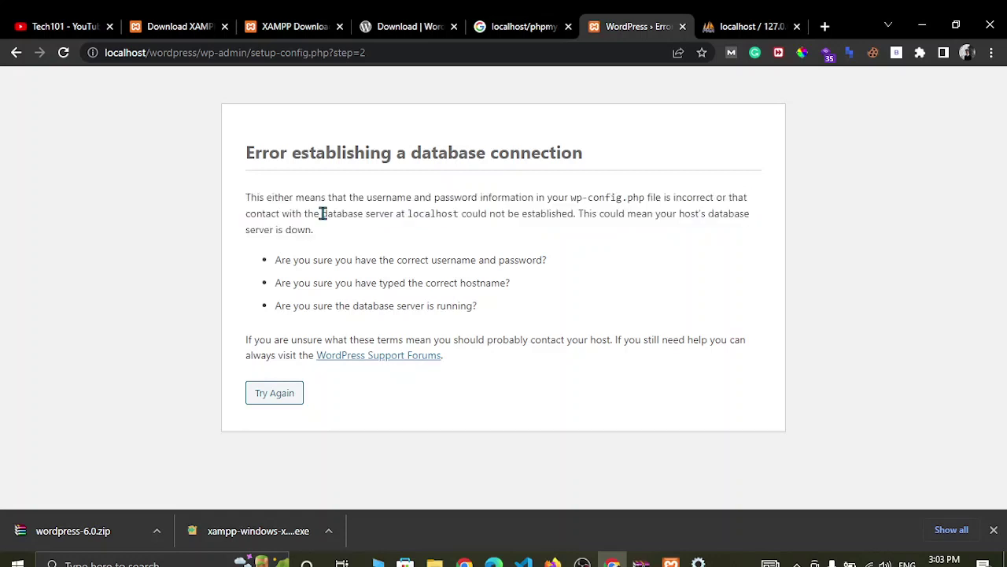
# - Review the username and password hints, then return to the database form with Try Again
pyautogui.doubleClick(322, 261)
pyautogui.tripleClick(323, 260)
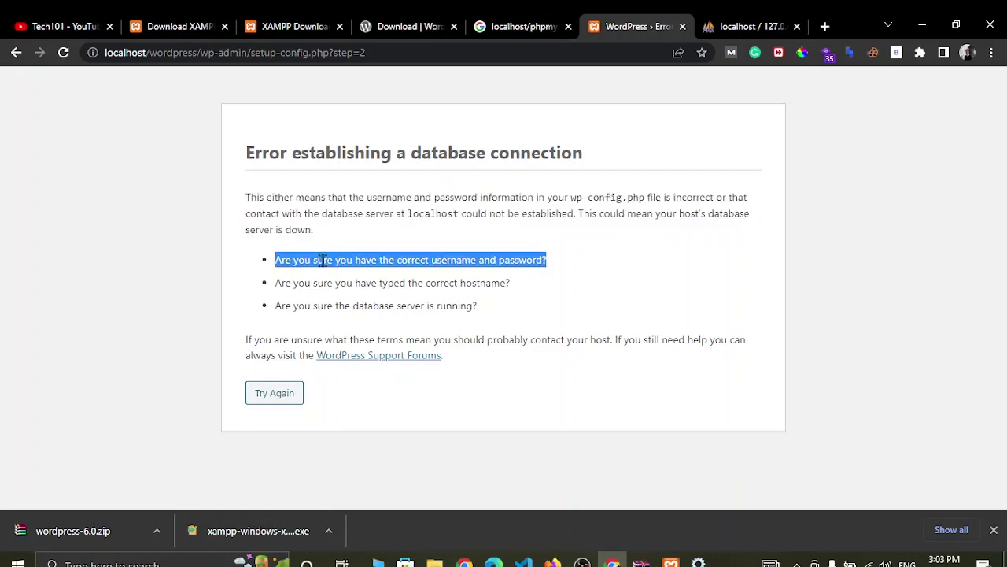
pyautogui.click(315, 283)
pyautogui.doubleClick(315, 282)
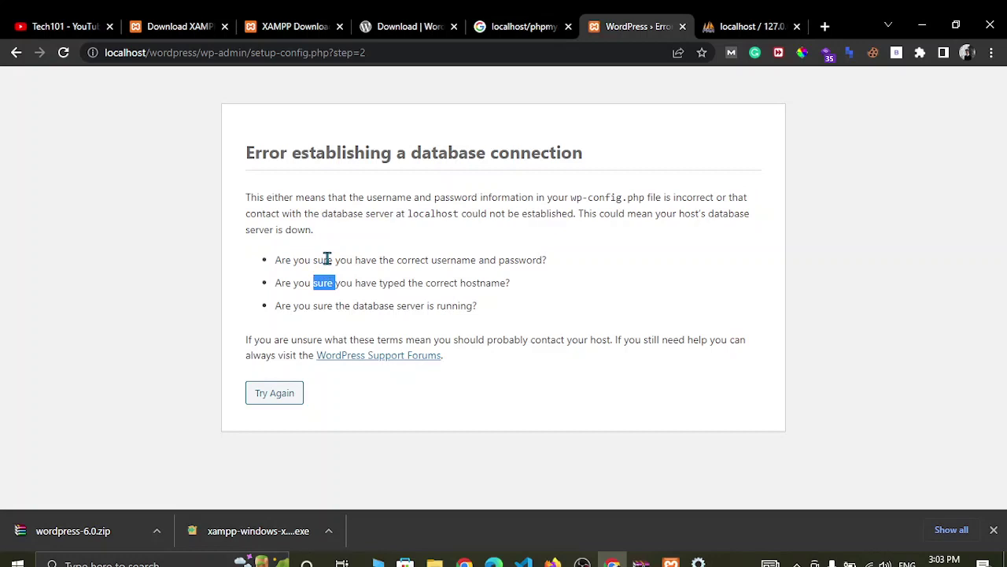
pyautogui.tripleClick(325, 260)
pyautogui.doubleClick(325, 259)
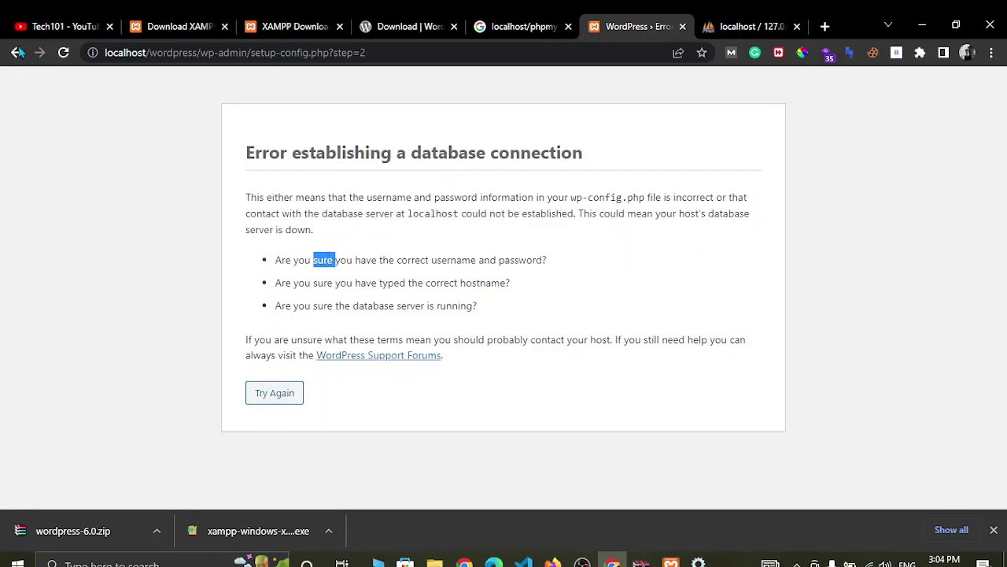
pyautogui.click(288, 398)
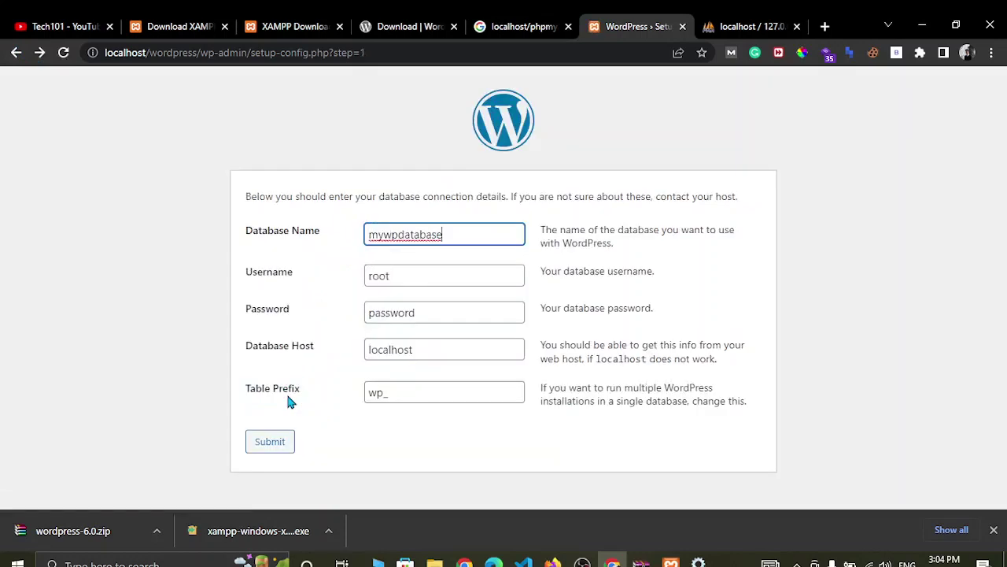
# - Empty the database Password field, resubmit, and run the installation
pyautogui.click(435, 315)
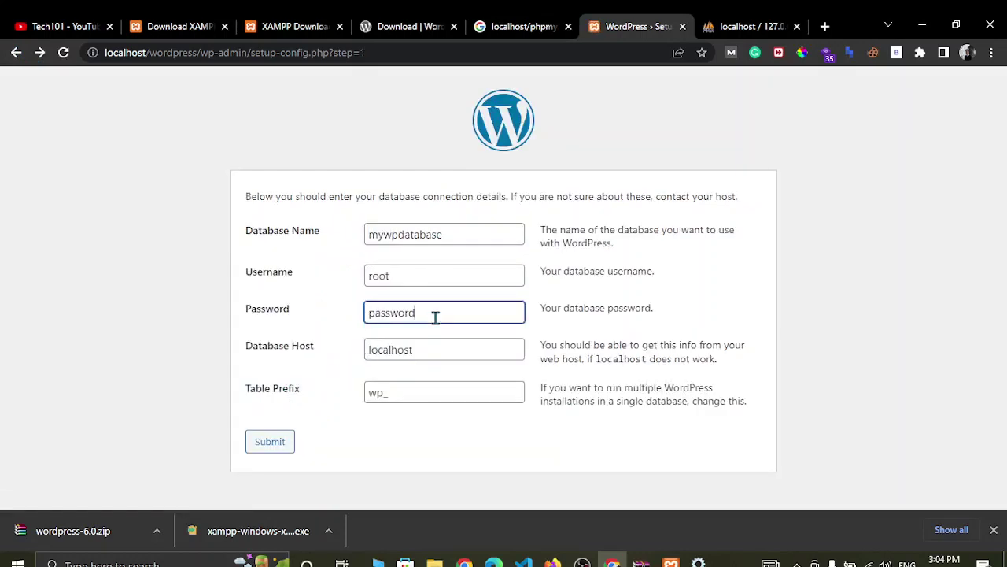
pyautogui.press('BackSpace')
pyautogui.press('BackSpace')
pyautogui.press('BackSpace')
pyautogui.press('BackSpace')
pyautogui.press('BackSpace')
pyautogui.press('BackSpace')
pyautogui.press('BackSpace')
pyautogui.press('BackSpace')
pyautogui.click(265, 446)
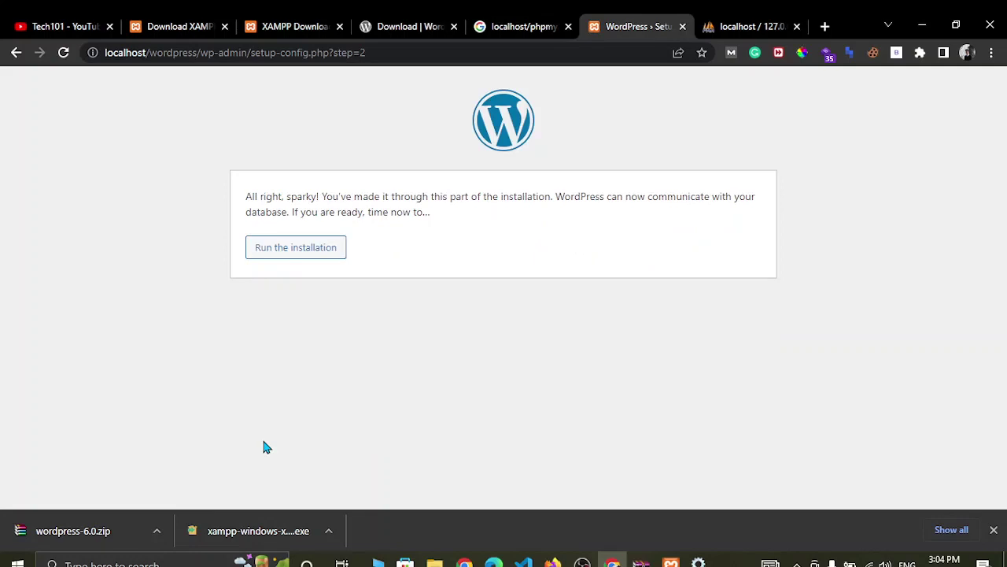
pyautogui.click(271, 248)
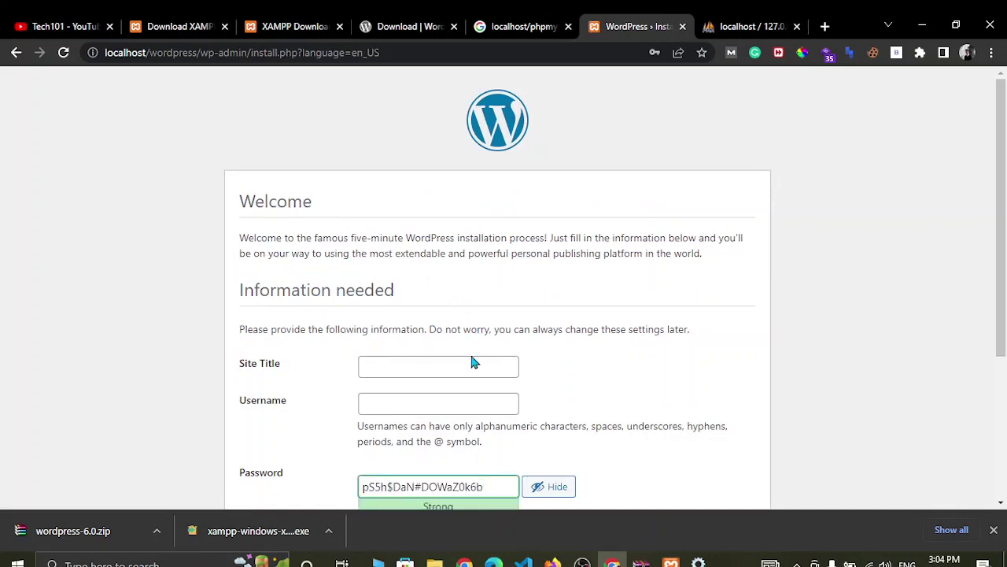
# - Enter 'Demo Site' as the site title
pyautogui.click(389, 366)
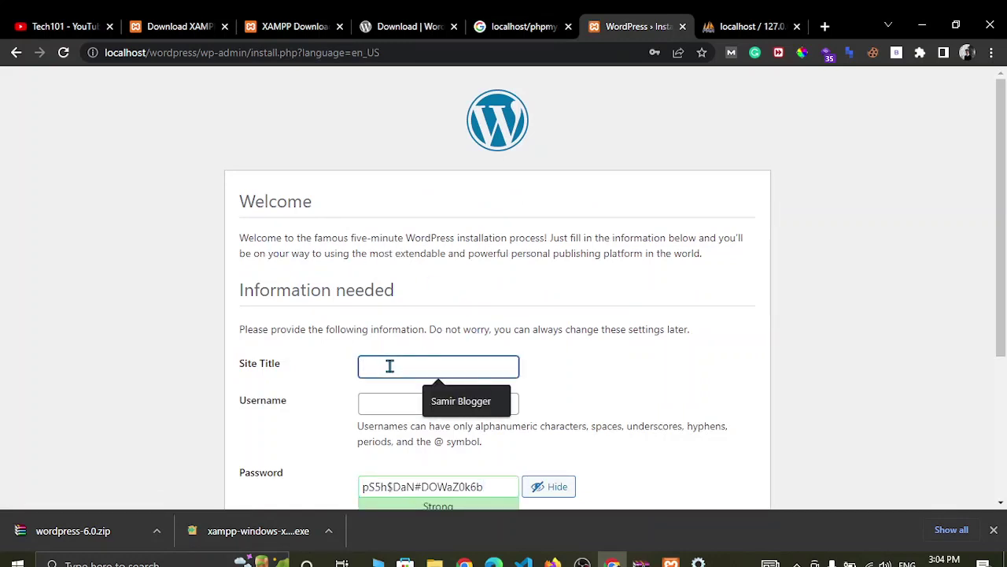
pyautogui.write('De')
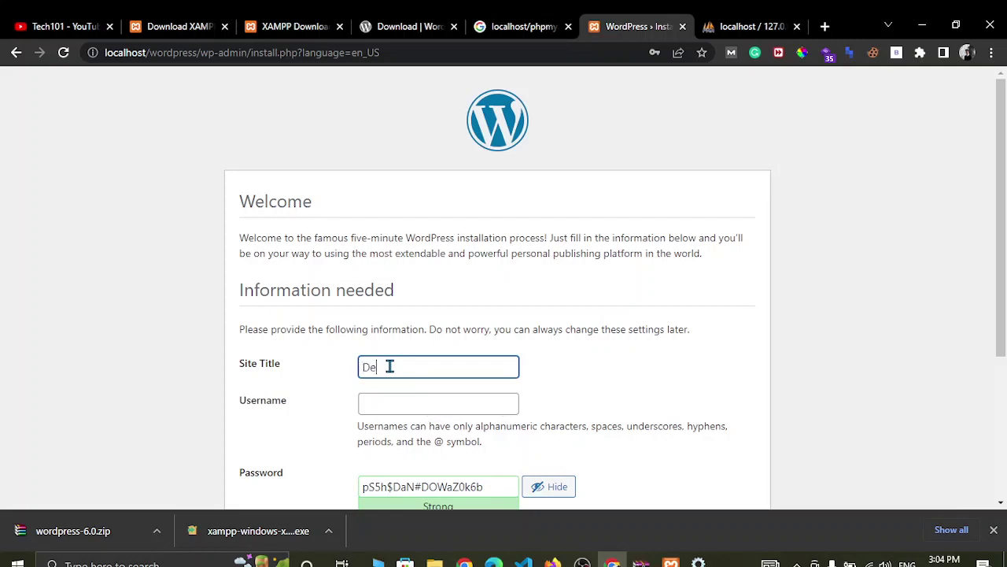
pyautogui.write('mo Site')
pyautogui.scroll(-3, 449, 360)
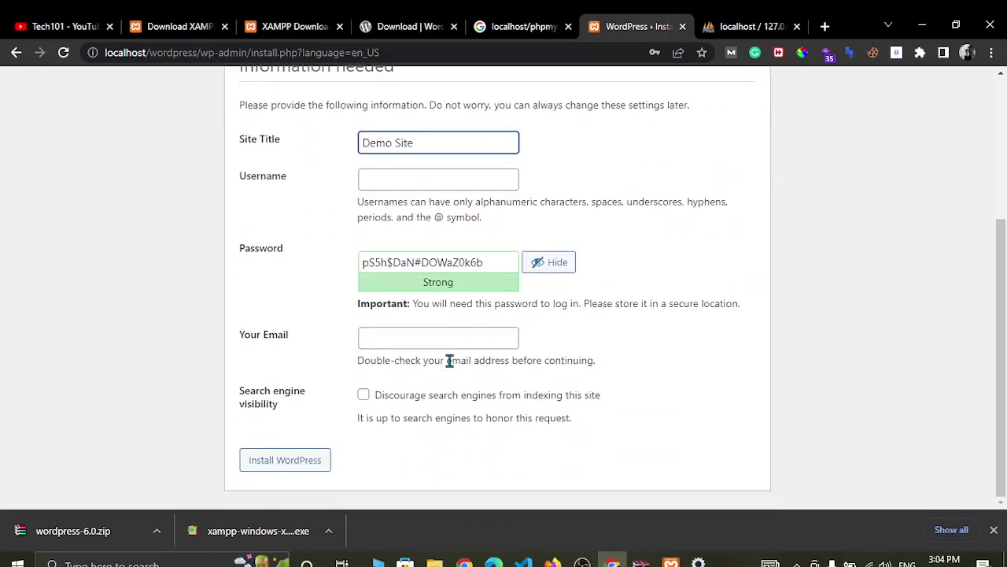
pyautogui.scroll(3, 449, 359)
pyautogui.scroll(1, 449, 360)
pyautogui.scroll(-1, 450, 360)
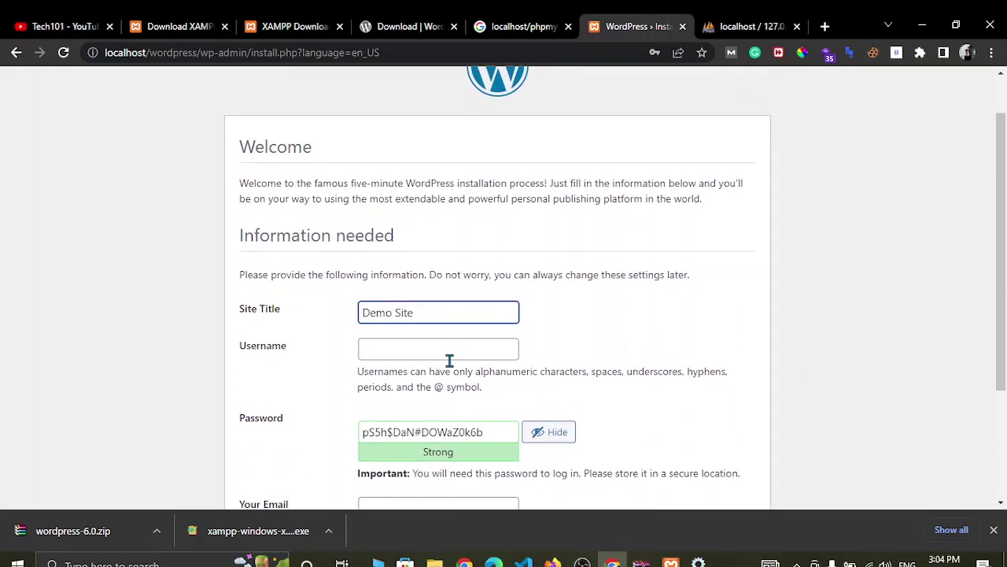
# - Fill in username user1 and the suggested admin e-mail address
pyautogui.click(422, 344)
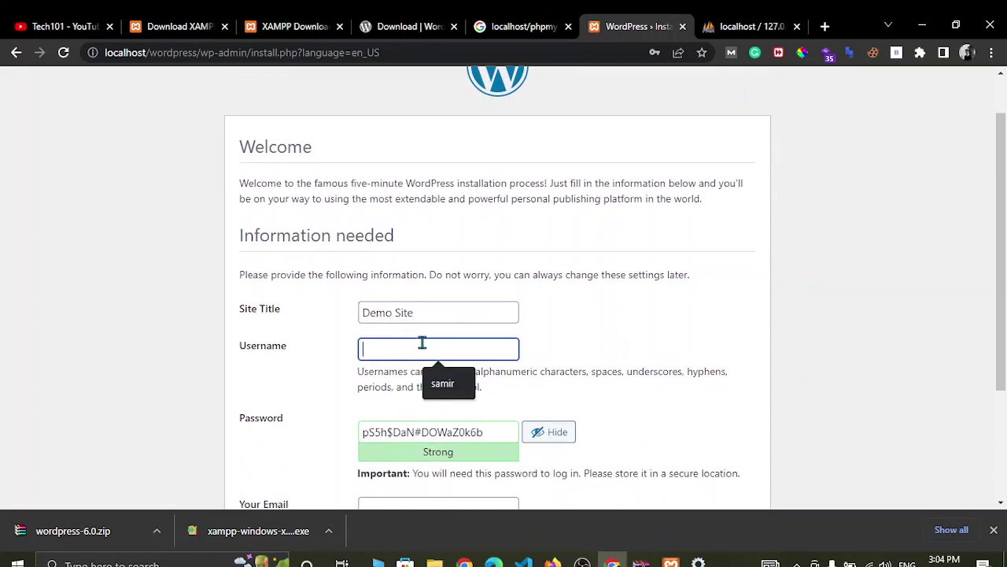
pyautogui.write('userq')
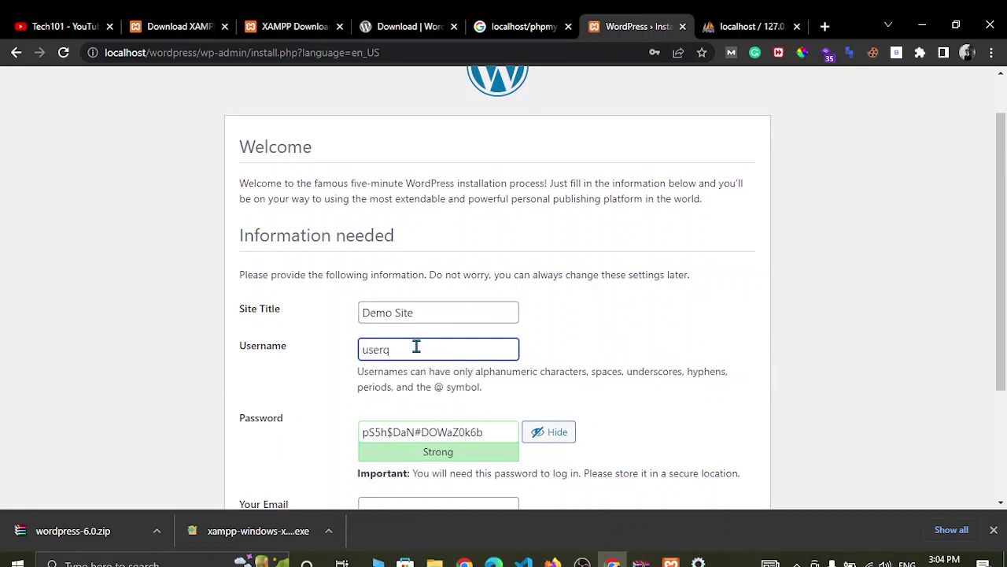
pyautogui.press('BackSpace')
pyautogui.write('1')
pyautogui.scroll(-3, 428, 353)
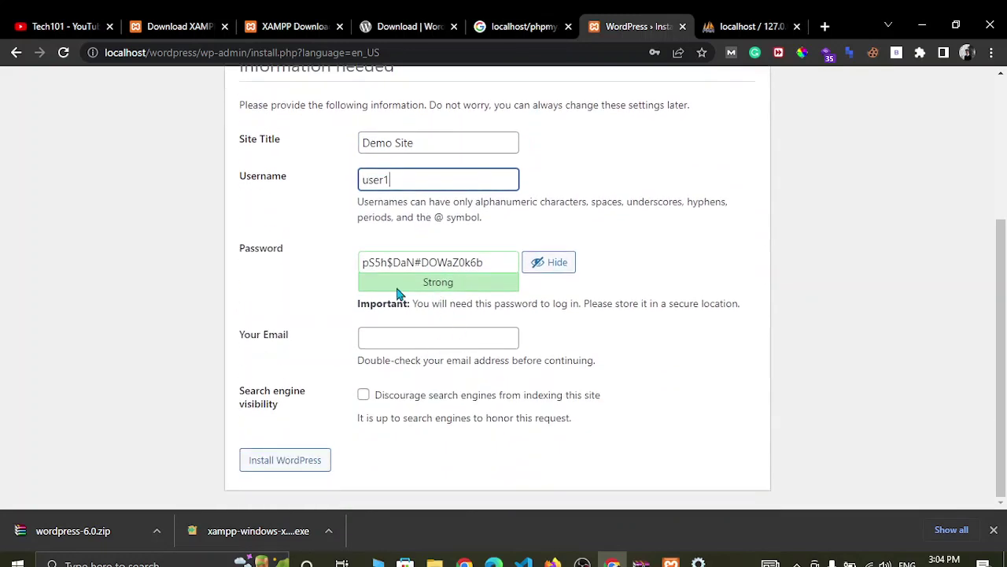
pyautogui.click(382, 338)
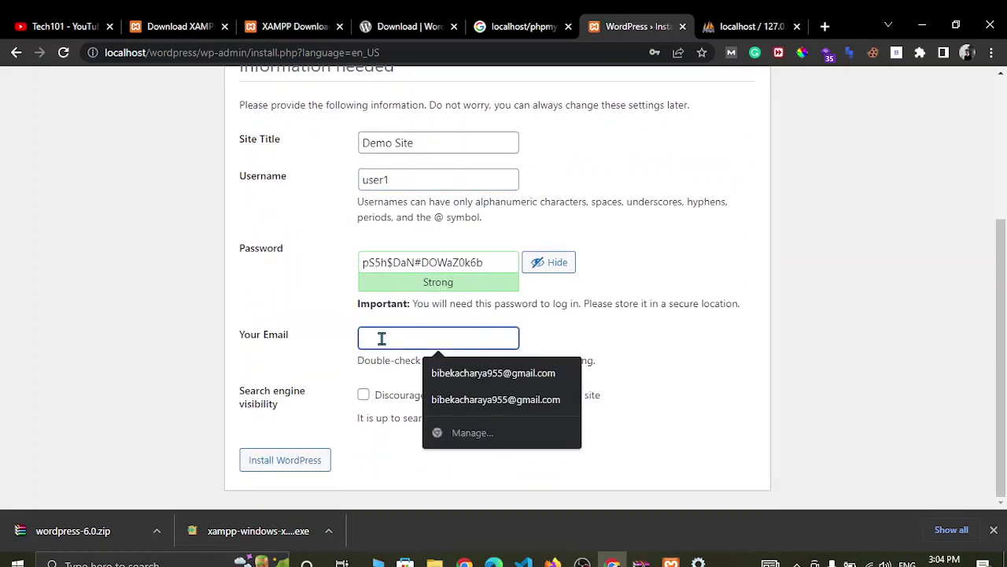
pyautogui.click(450, 373)
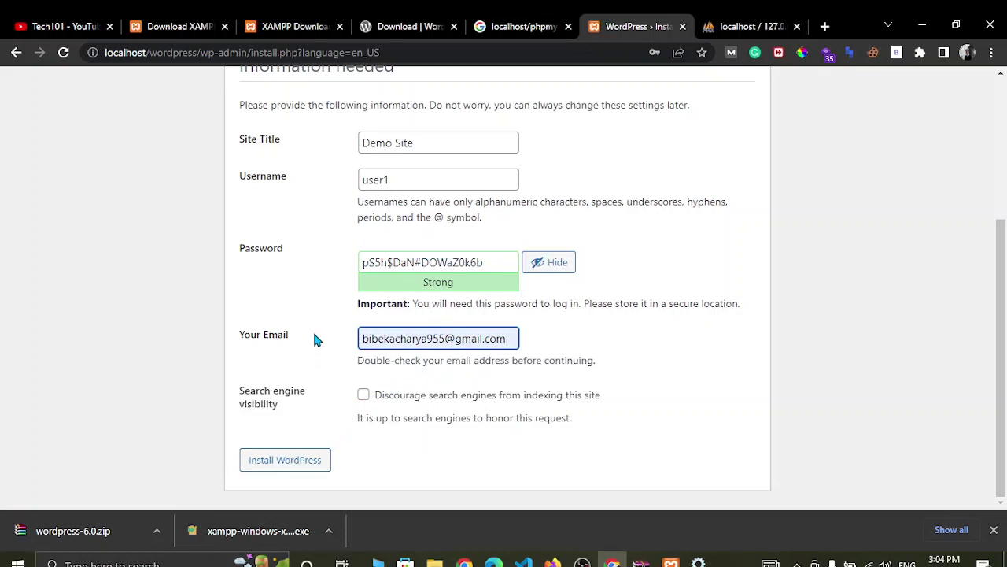
# - Keep the generated password, change the username to admin, and install WordPress
pyautogui.moveTo(500, 263); pyautogui.dragTo(339, 269)
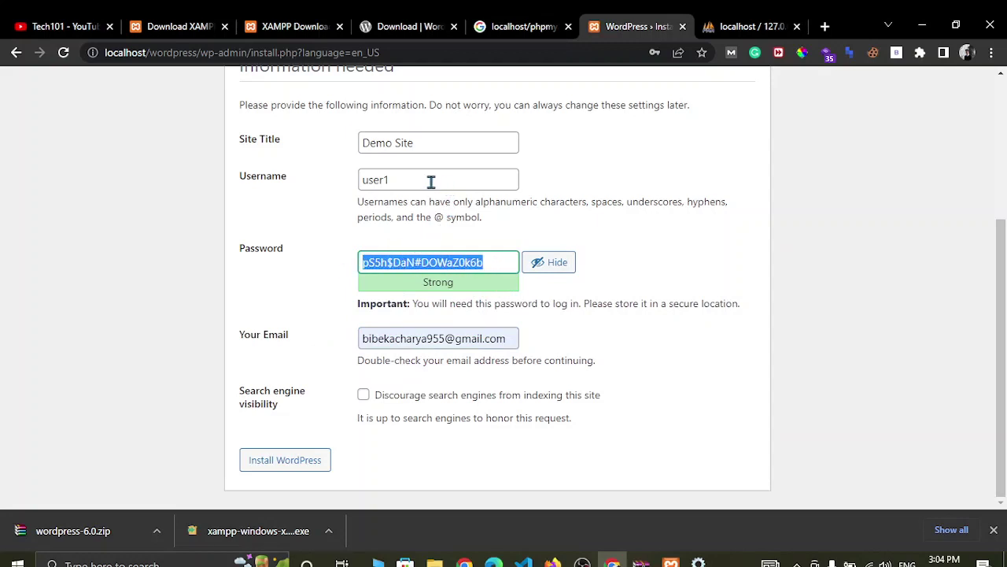
pyautogui.moveTo(434, 180); pyautogui.dragTo(328, 185)
pyautogui.press('BackSpace')
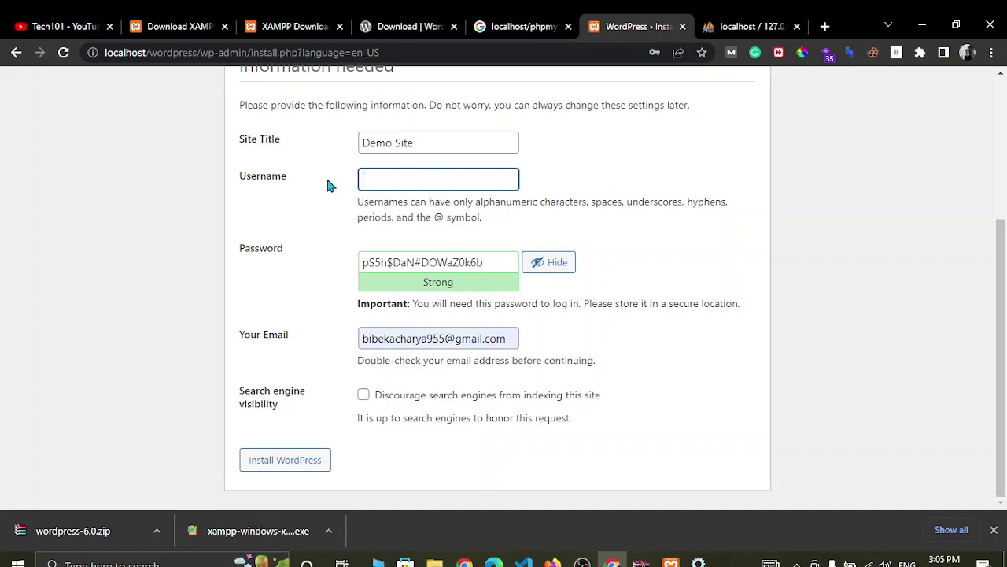
pyautogui.write('admin')
pyautogui.click(287, 462)
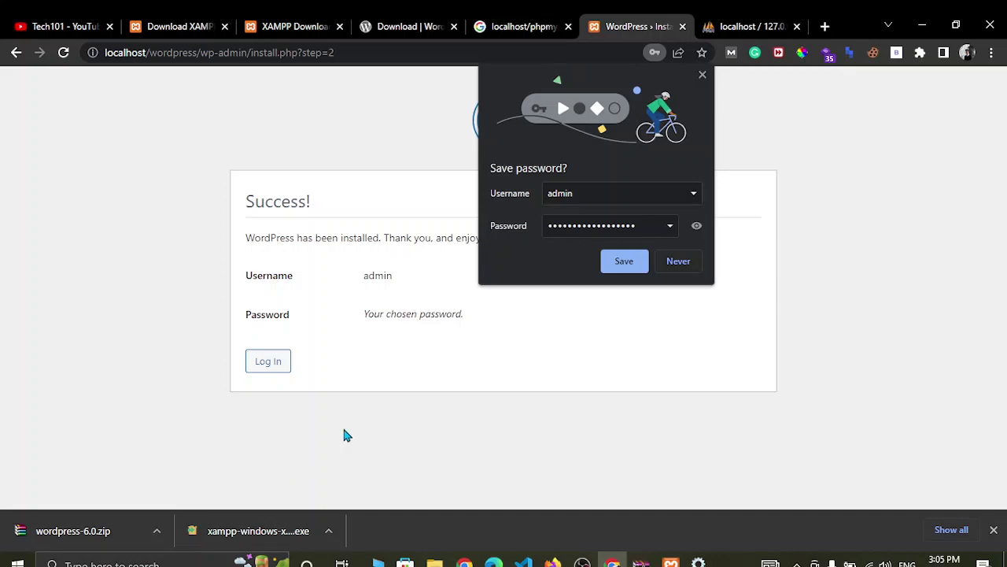
# - Save the new login in the browser and log in as admin with the autofilled credentials
pyautogui.click(621, 262)
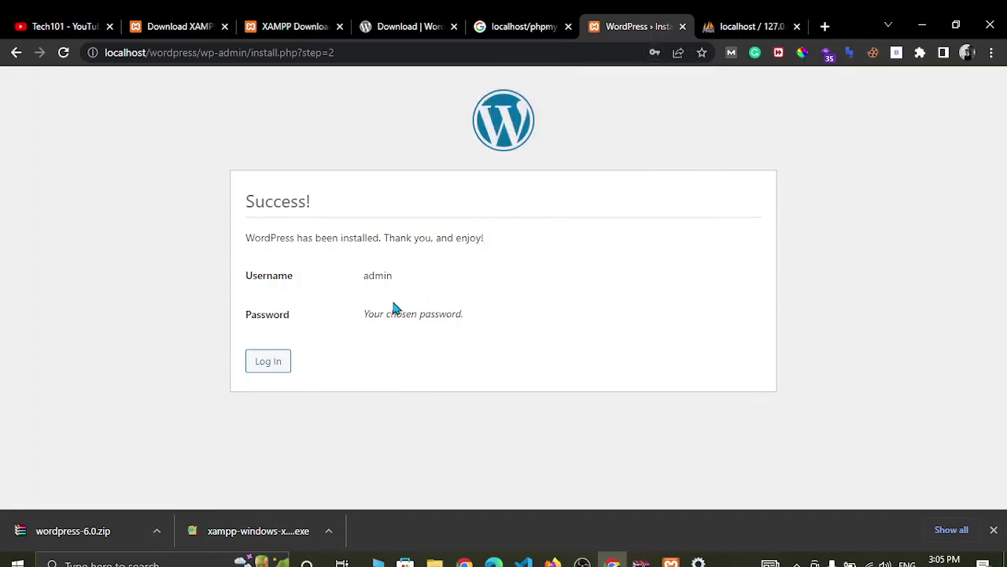
pyautogui.click(265, 363)
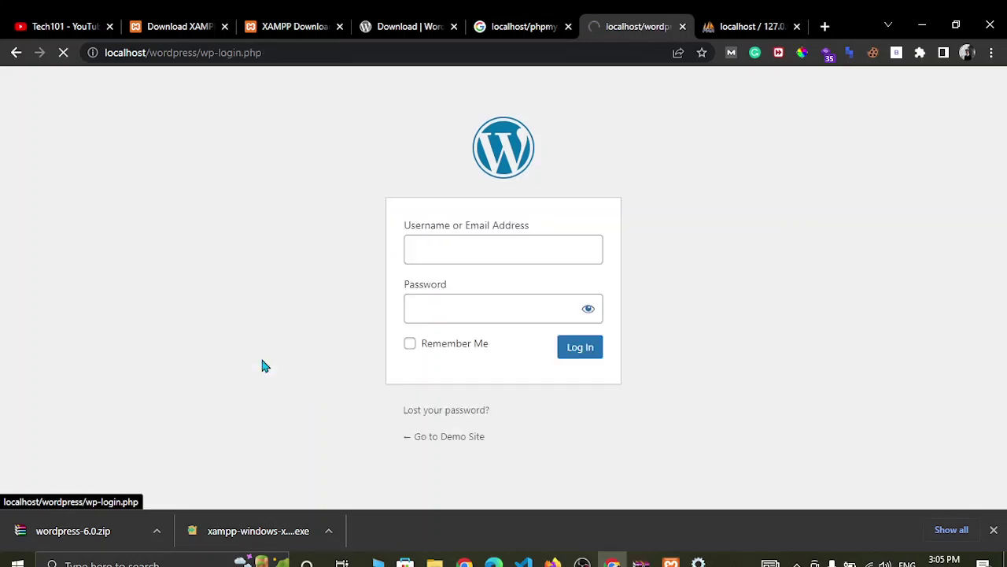
pyautogui.click(414, 344)
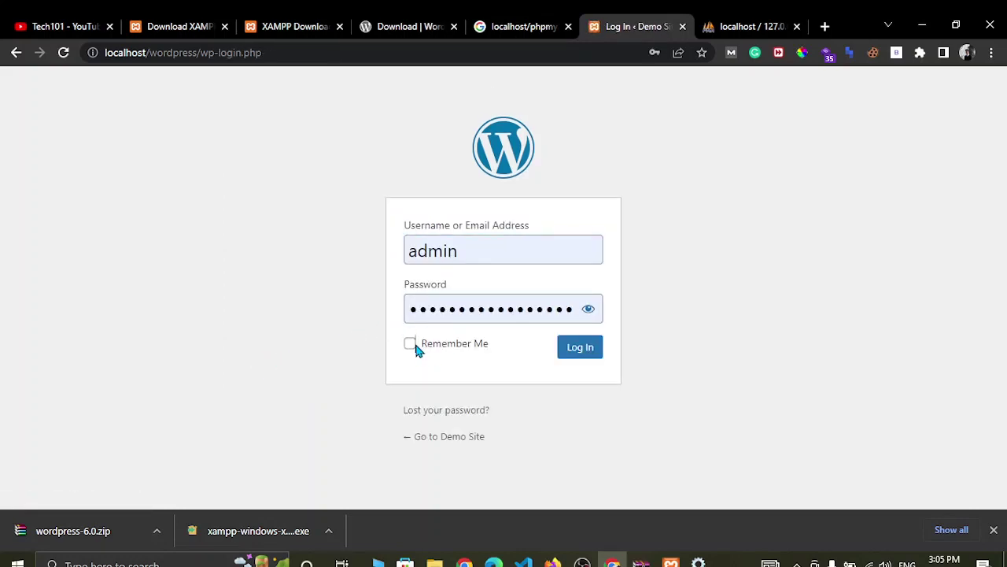
pyautogui.click(582, 356)
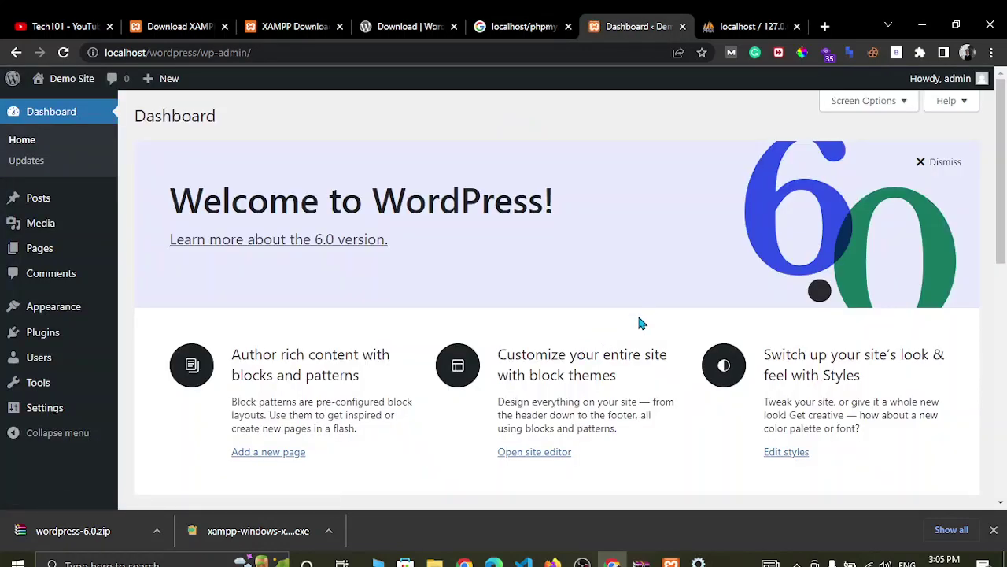
# - Dismiss the Welcome to WordPress panel and look over the dashboard and sidebar menus
pyautogui.click(927, 162)
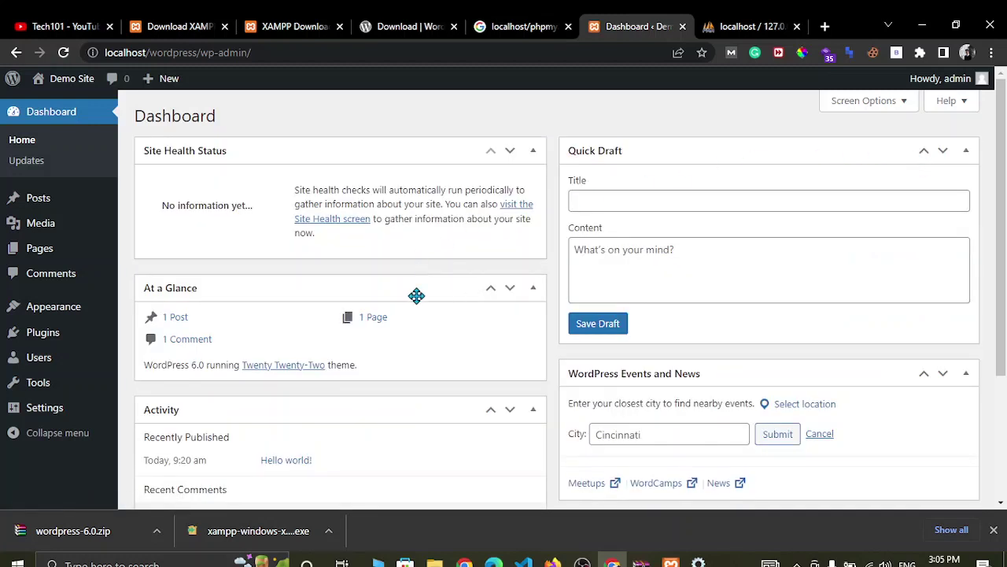
pyautogui.scroll(-3, 416, 295)
pyautogui.scroll(3, 417, 302)
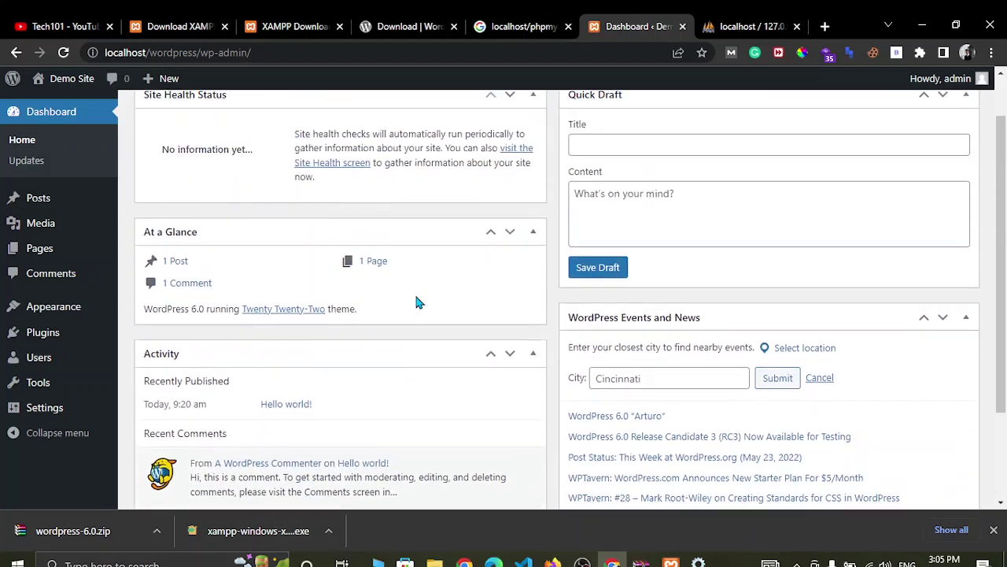
pyautogui.moveTo(41, 307)
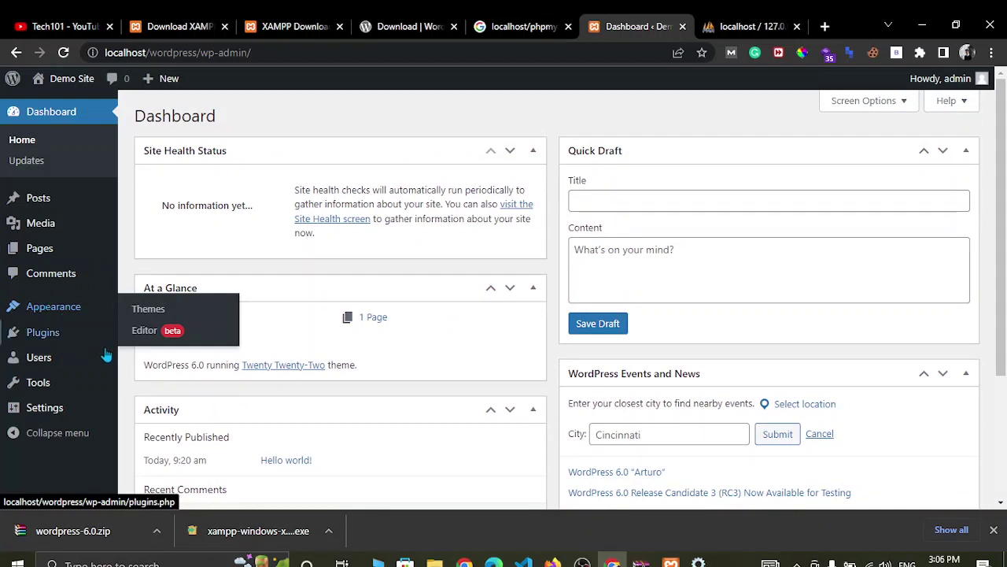
pyautogui.moveTo(40, 360)
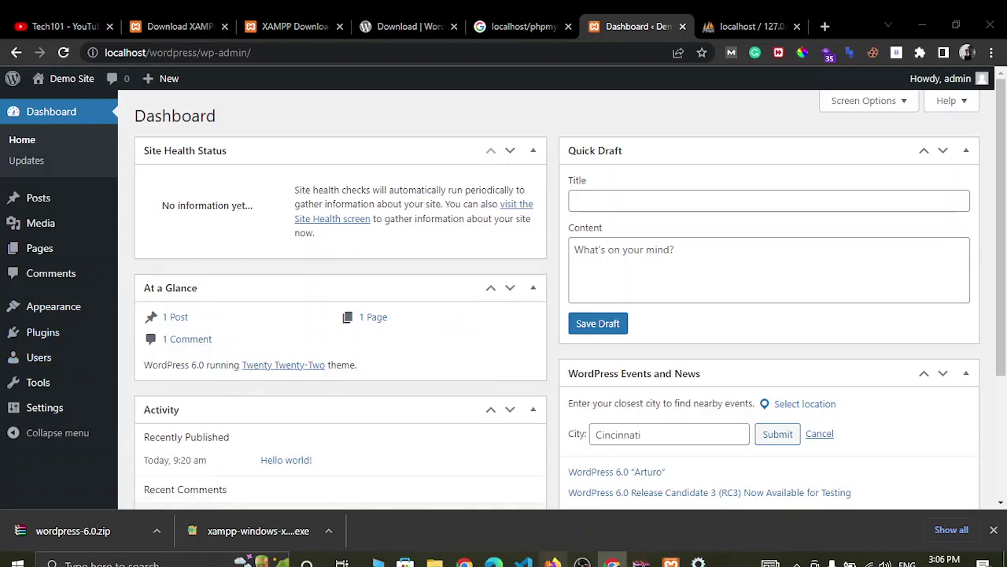
# - In Firefox, open the live site's admin at neptechpal.com/sec in a fresh tab
pyautogui.click(553, 562)
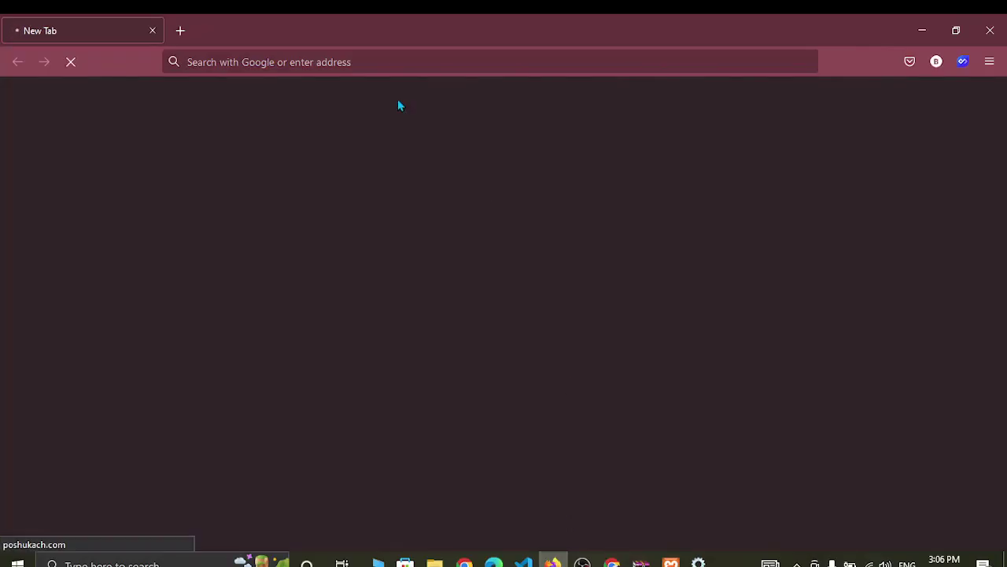
pyautogui.click(180, 30)
pyautogui.click(151, 30)
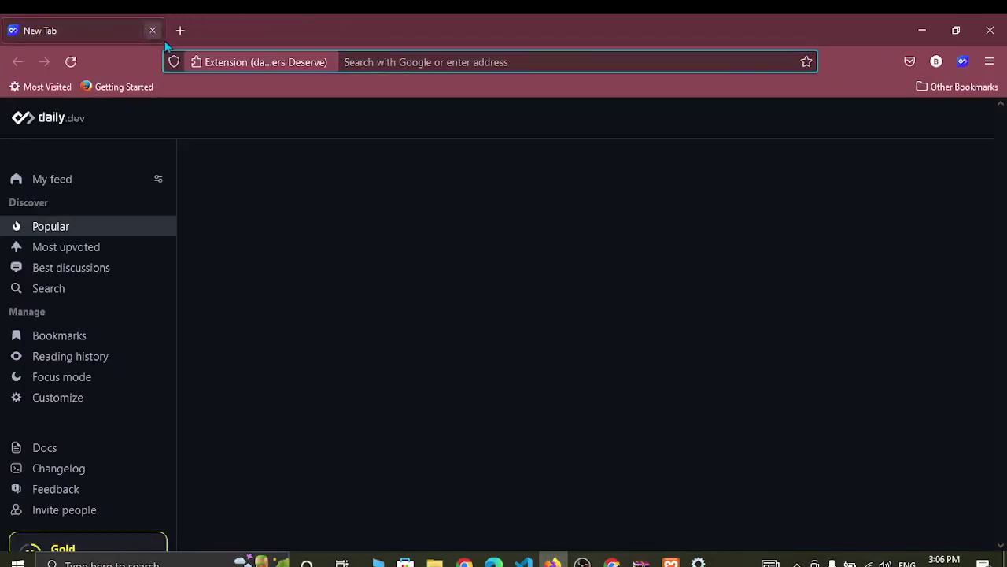
pyautogui.write('nep')
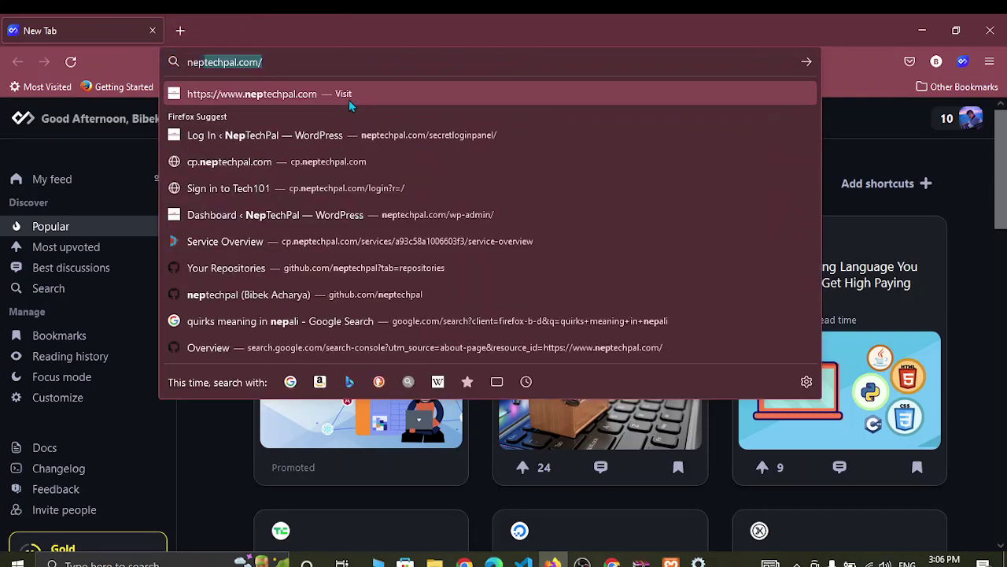
pyautogui.write('techpal.com/sec')
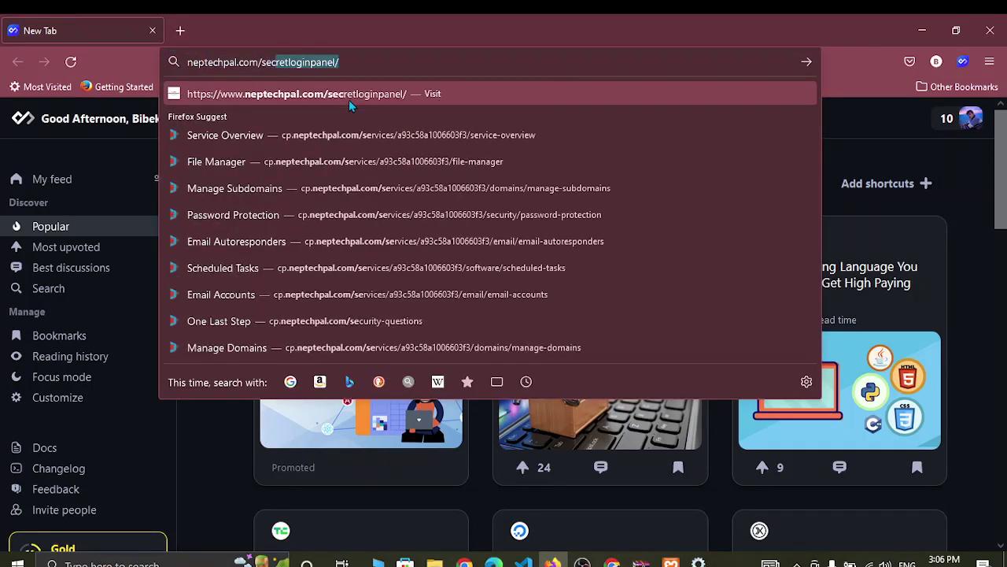
pyautogui.press('Return')
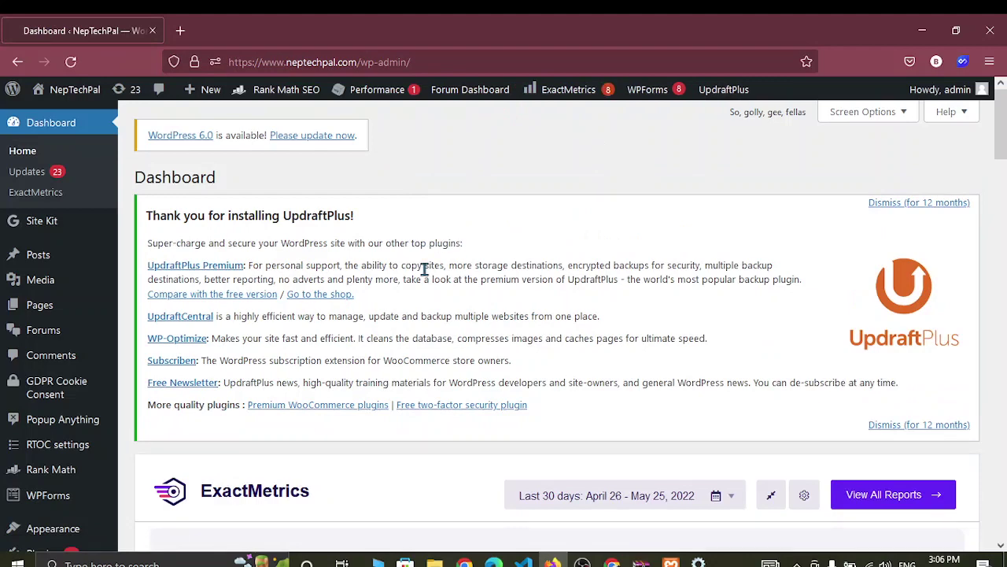
# - Scroll the live dashboard's ExactMetrics stats: 2372 sessions and 7357 pageviews
pyautogui.scroll(-1, 425, 269)
pyautogui.scroll(-5, 425, 268)
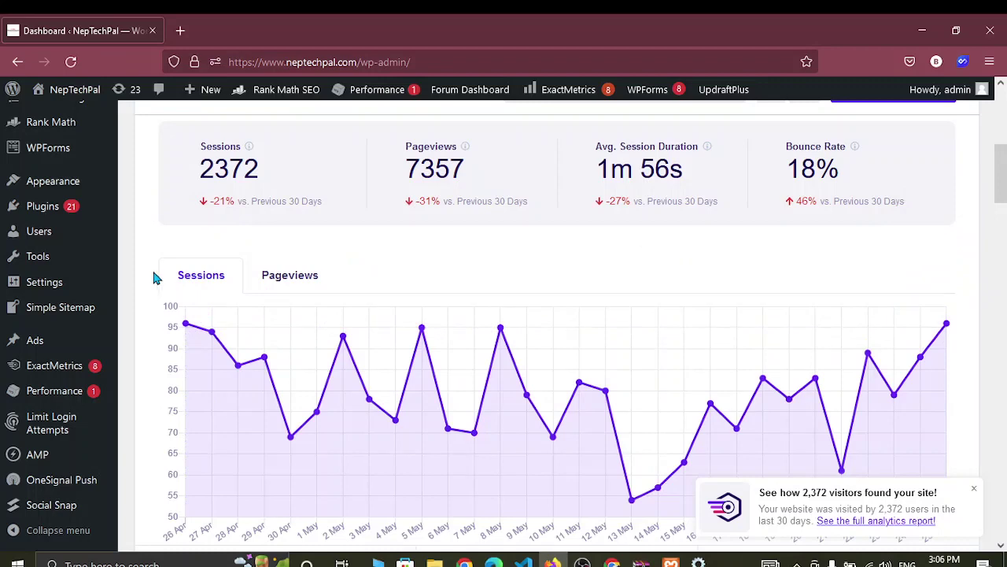
pyautogui.moveTo(82, 265)
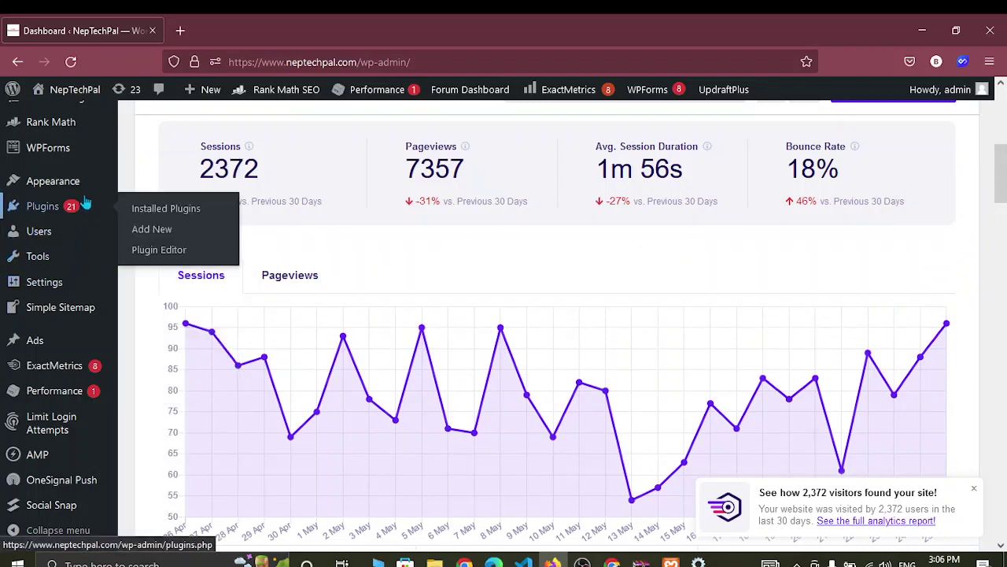
pyautogui.scroll(3, 86, 203)
pyautogui.scroll(-5, 86, 202)
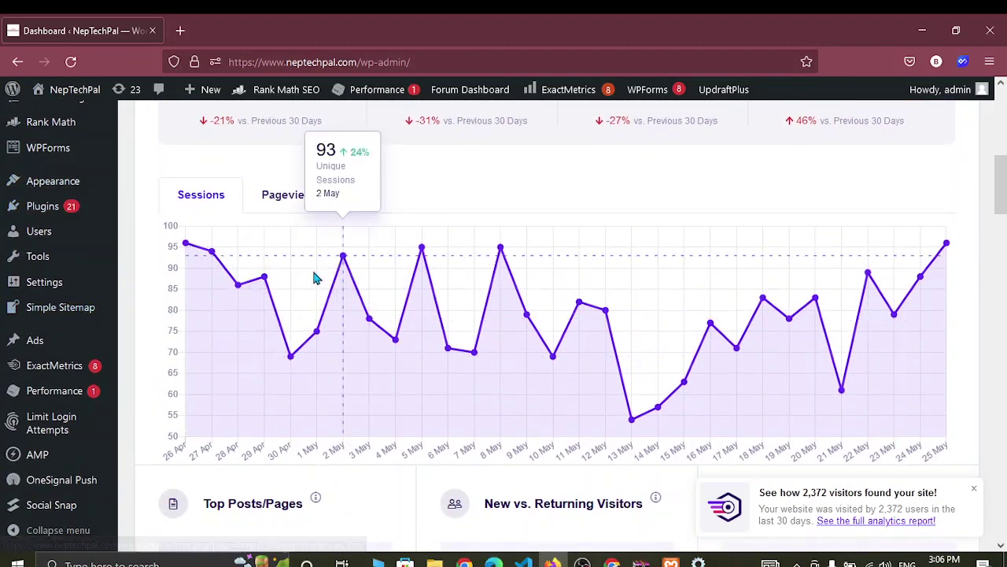
pyautogui.scroll(4, 242, 244)
pyautogui.scroll(2, 242, 244)
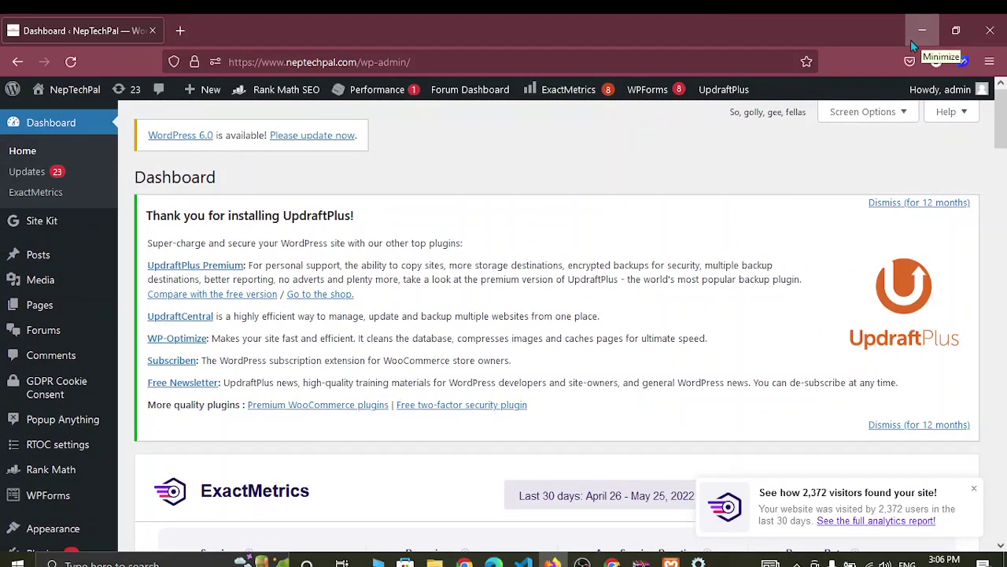
# - Minimize both browser windows, then restore the local Demo Site dashboard in Chrome
pyautogui.click(919, 29)
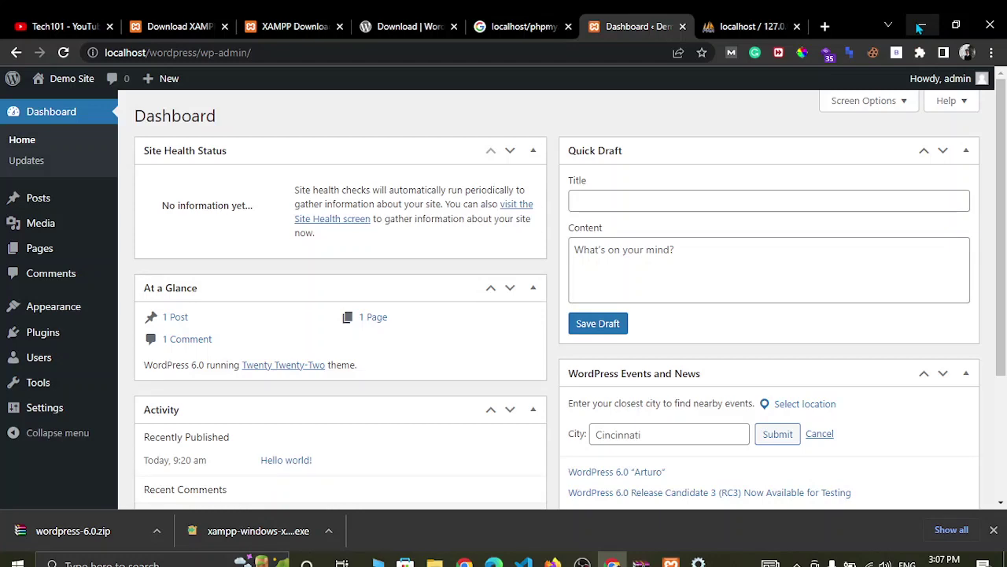
pyautogui.click(920, 26)
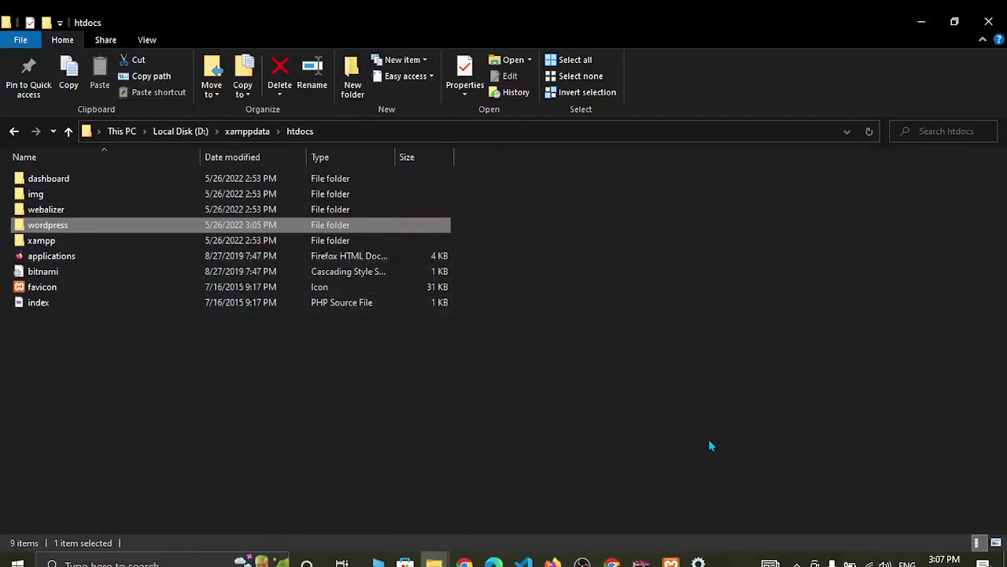
pyautogui.moveTo(612, 562)
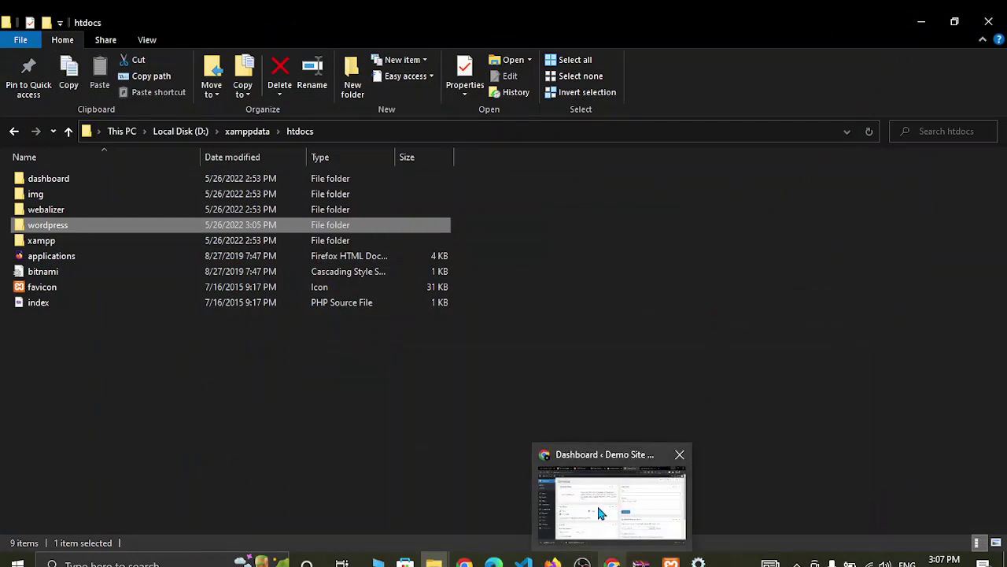
pyautogui.click(598, 511)
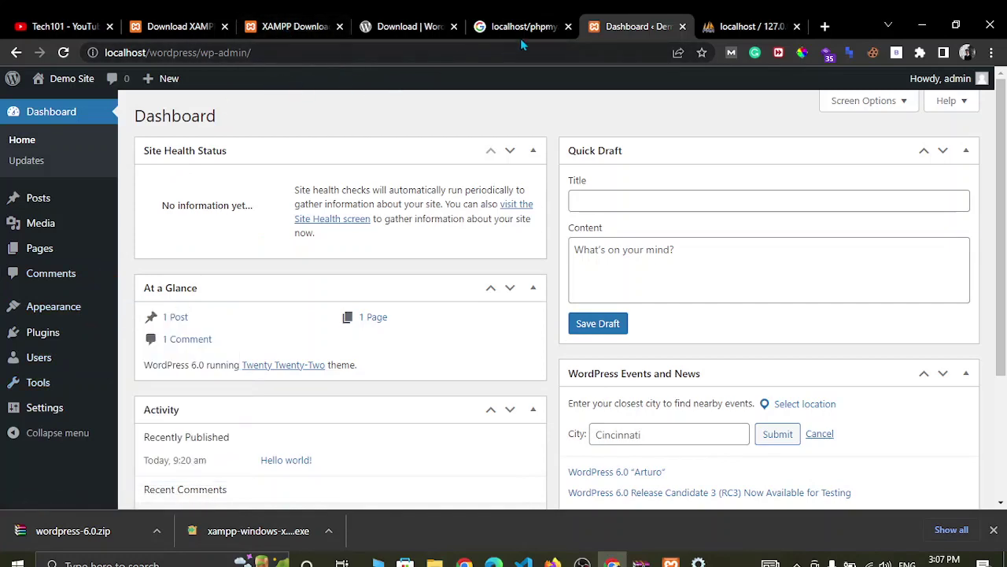
# - Load localhost/wordpress in a new tab and browse the Hello world! post on the front page
pyautogui.click(825, 26)
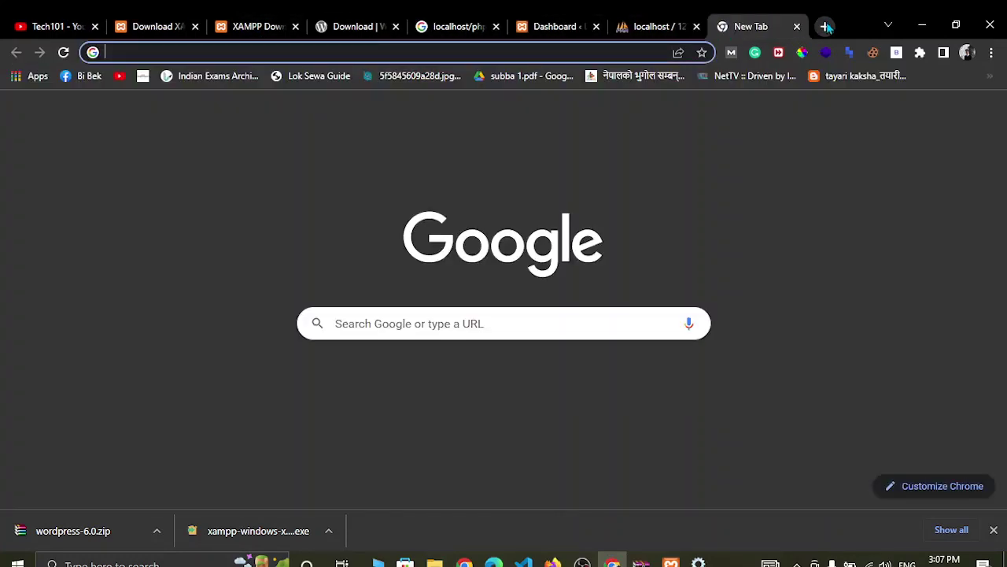
pyautogui.write('localhost')
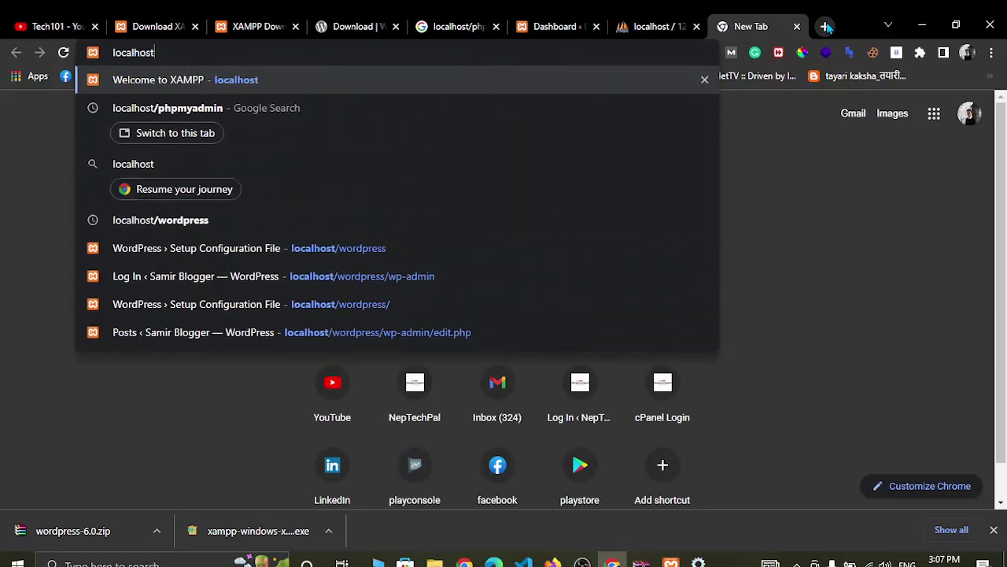
pyautogui.write('/wordpress')
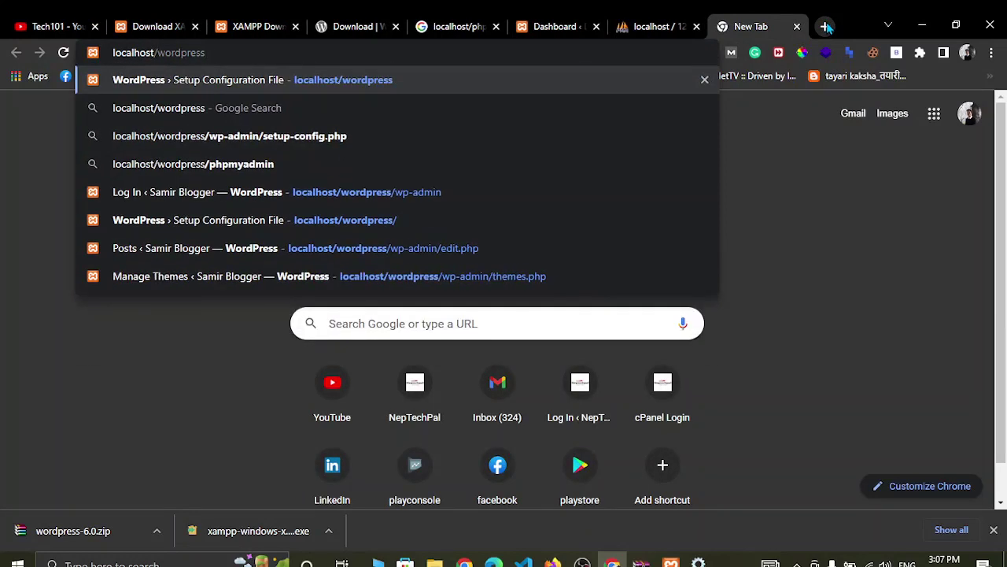
pyautogui.press('Return')
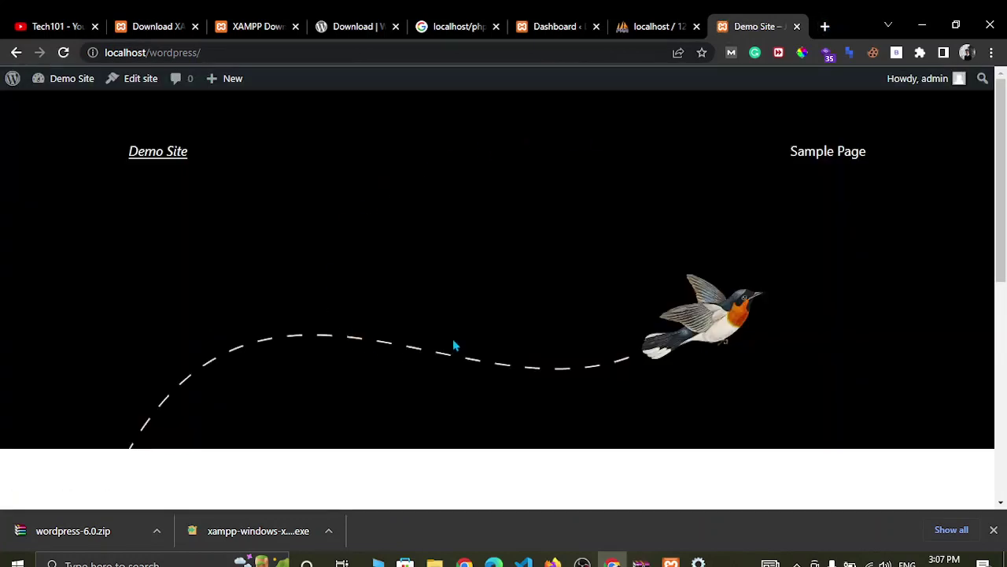
pyautogui.scroll(-5, 411, 312)
pyautogui.scroll(5, 411, 312)
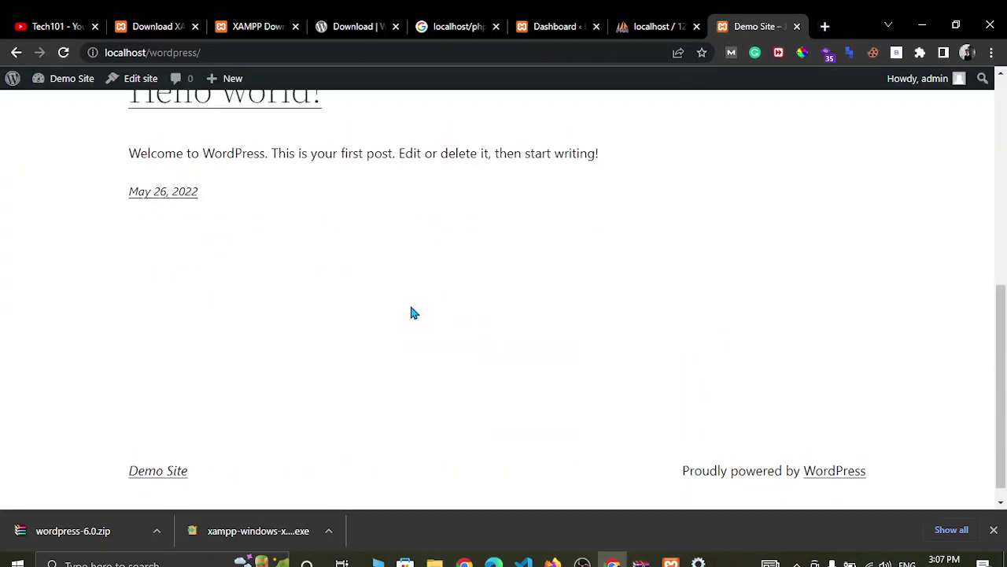
pyautogui.moveTo(110, 434); pyautogui.dragTo(515, 424)
pyautogui.click(515, 424)
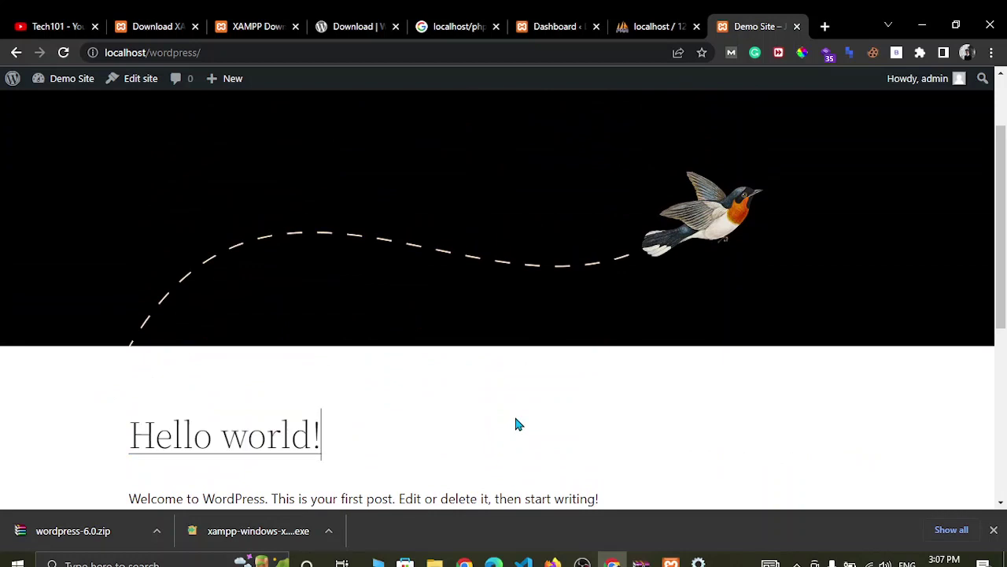
pyautogui.scroll(-5, 515, 424)
pyautogui.scroll(5, 517, 424)
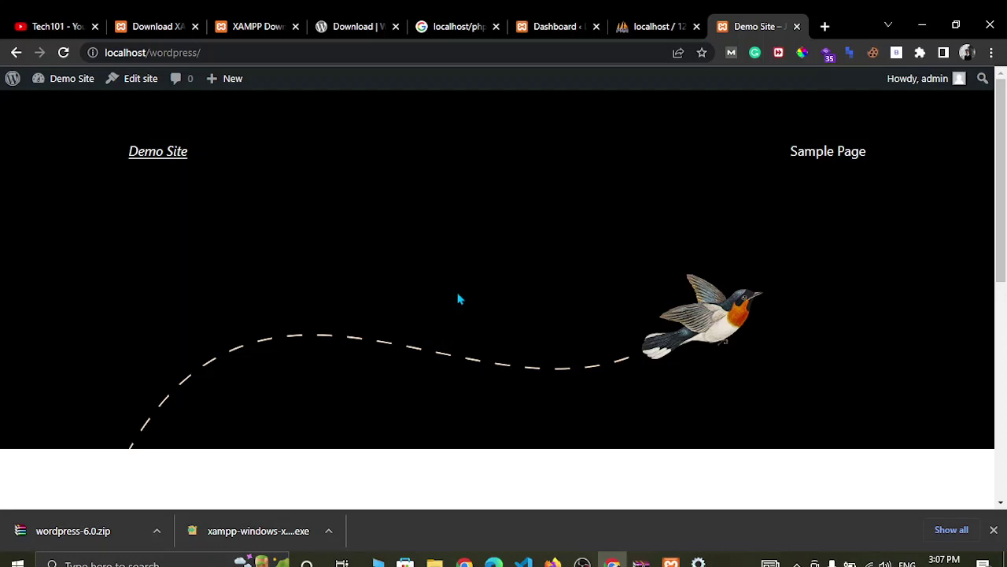
pyautogui.scroll(-10, 460, 298)
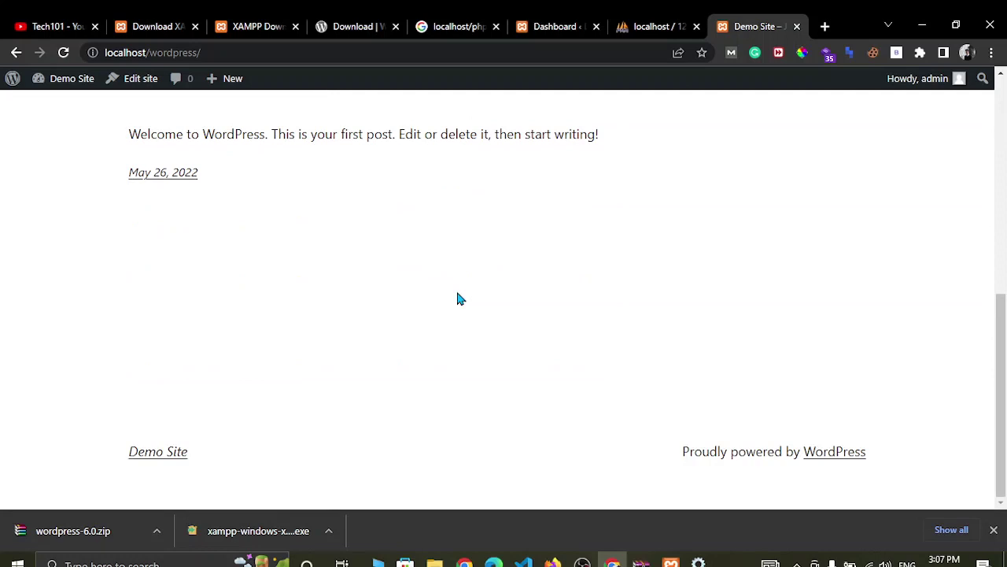